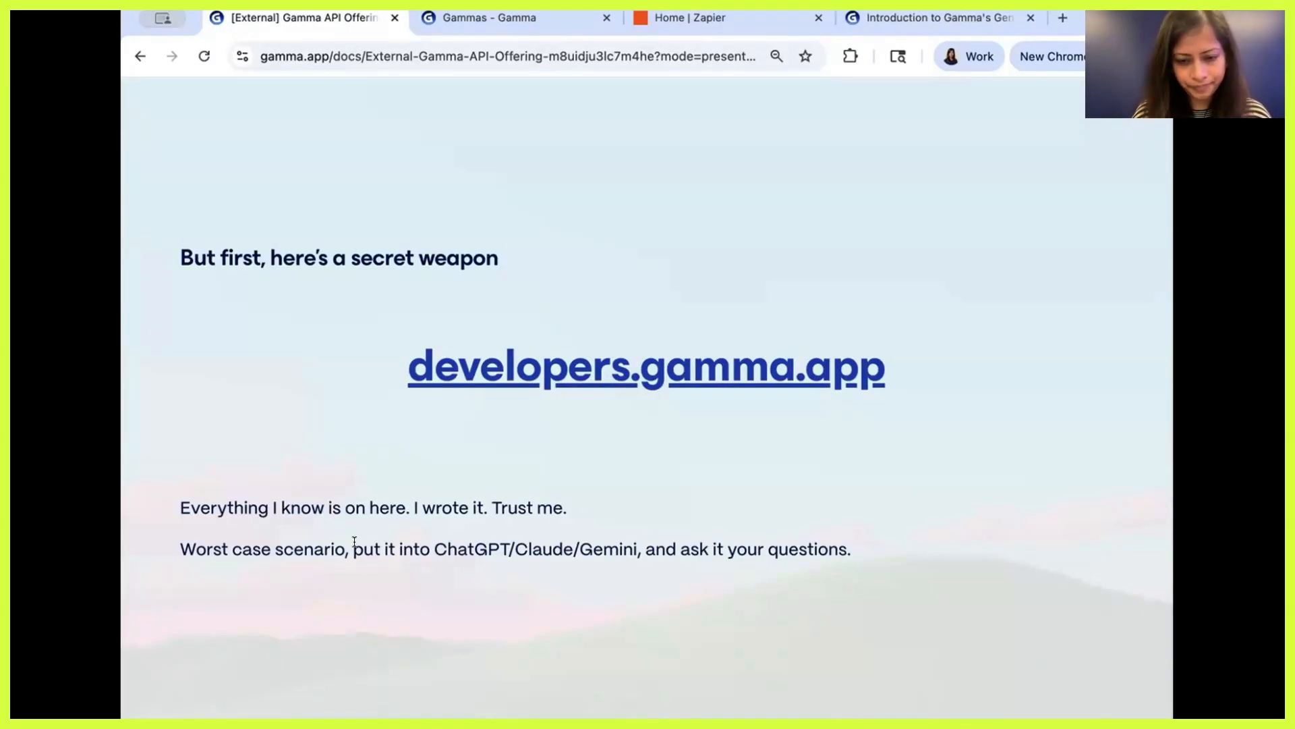
# Move past the secret-weapon slide, switch to Zapier and create a new Zap
pyautogui.press('Right')
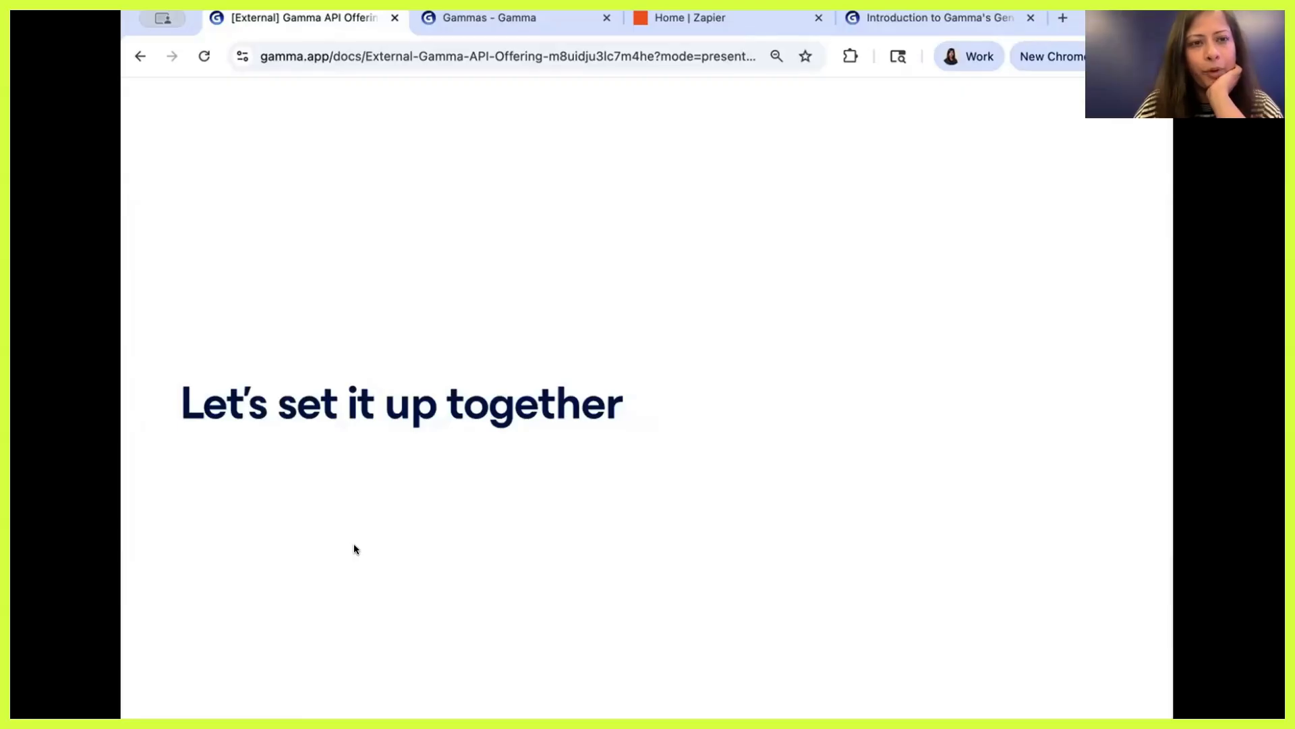
pyautogui.click(699, 22)
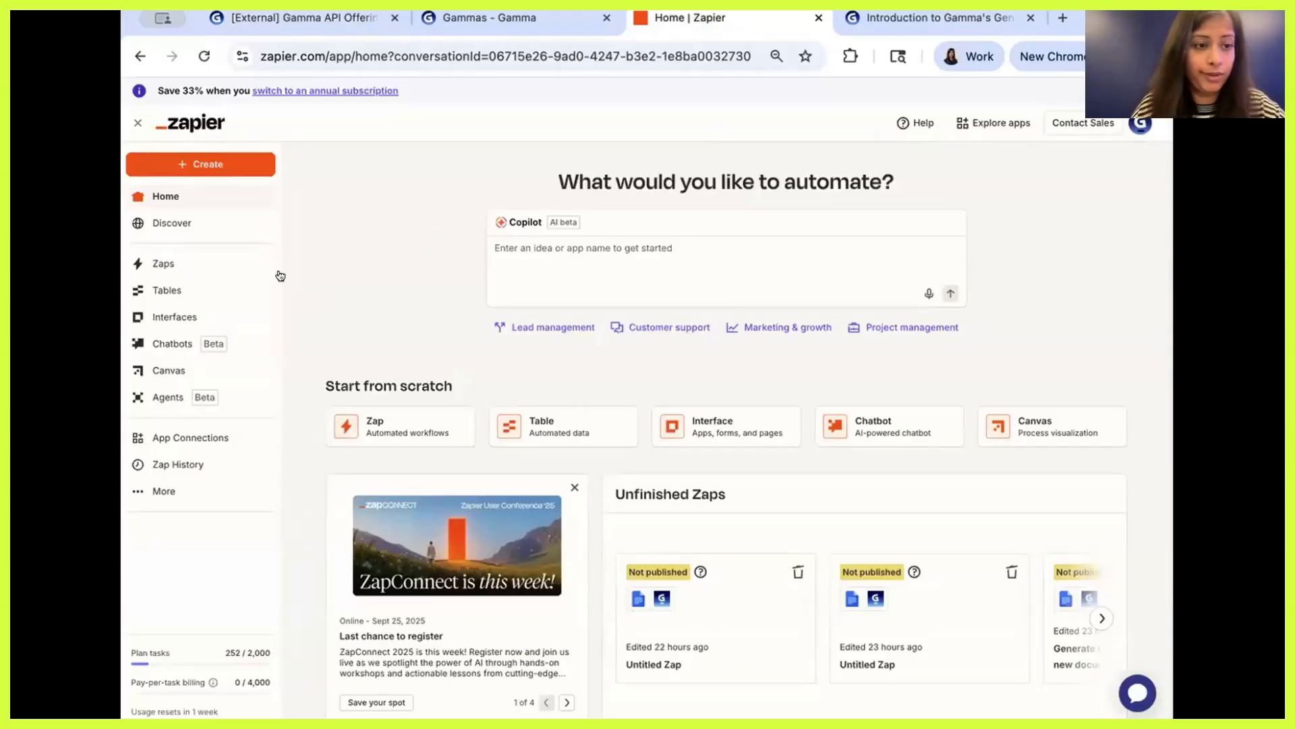
pyautogui.click(245, 160)
pyautogui.click(216, 201)
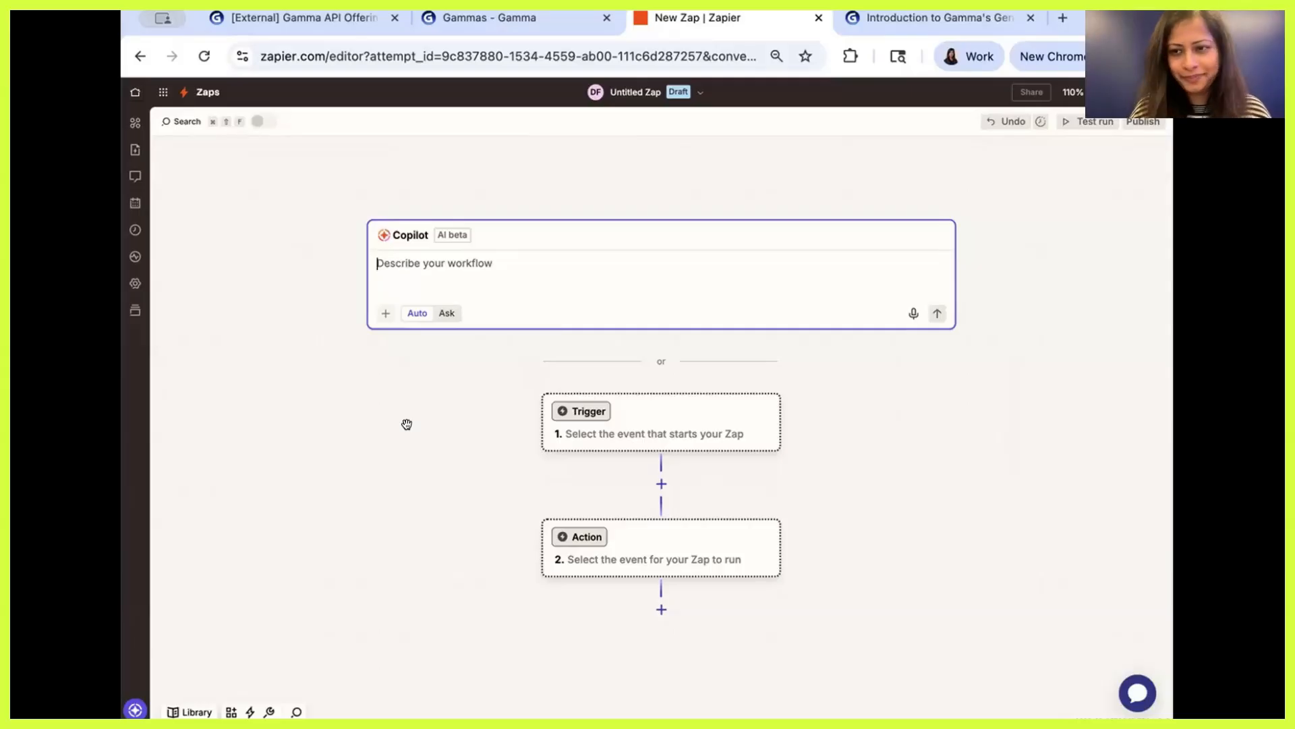
# Set the Zap's trigger app to Google Docs with the New Document in Folder event
pyautogui.scroll(-1, 462, 398)
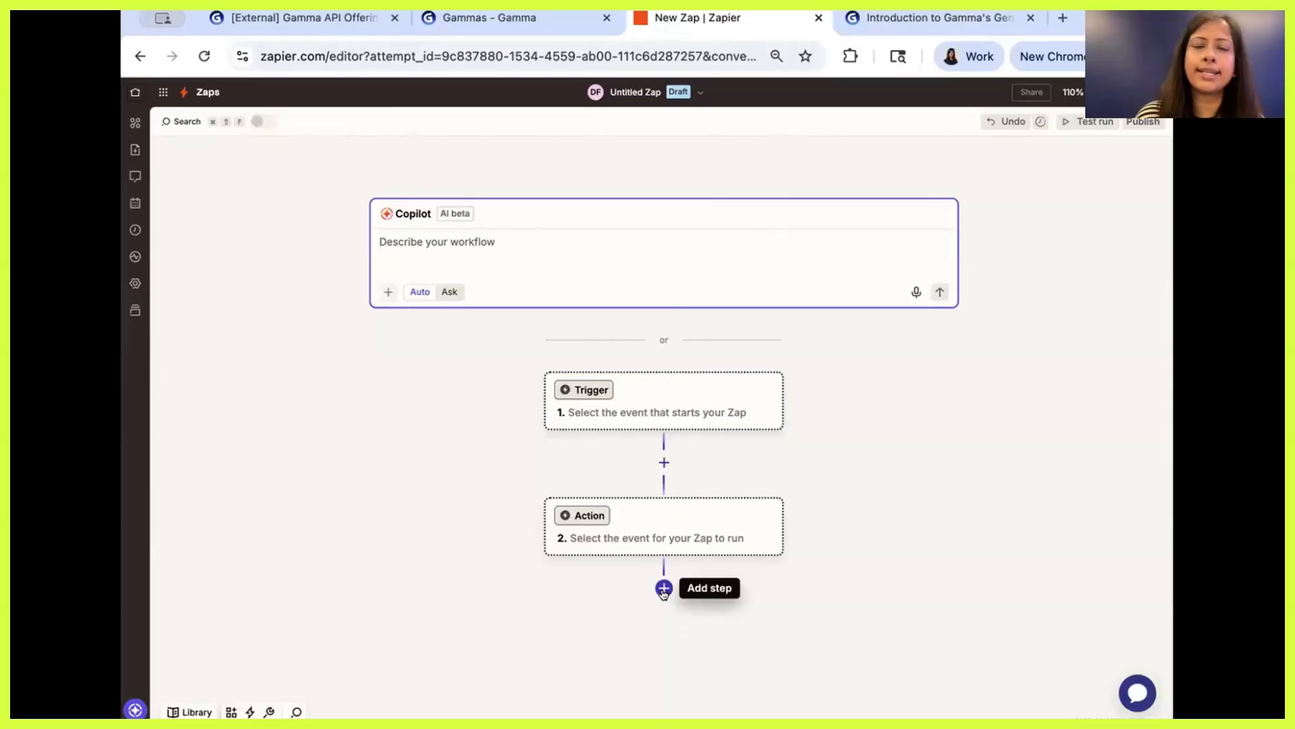
pyautogui.click(565, 612)
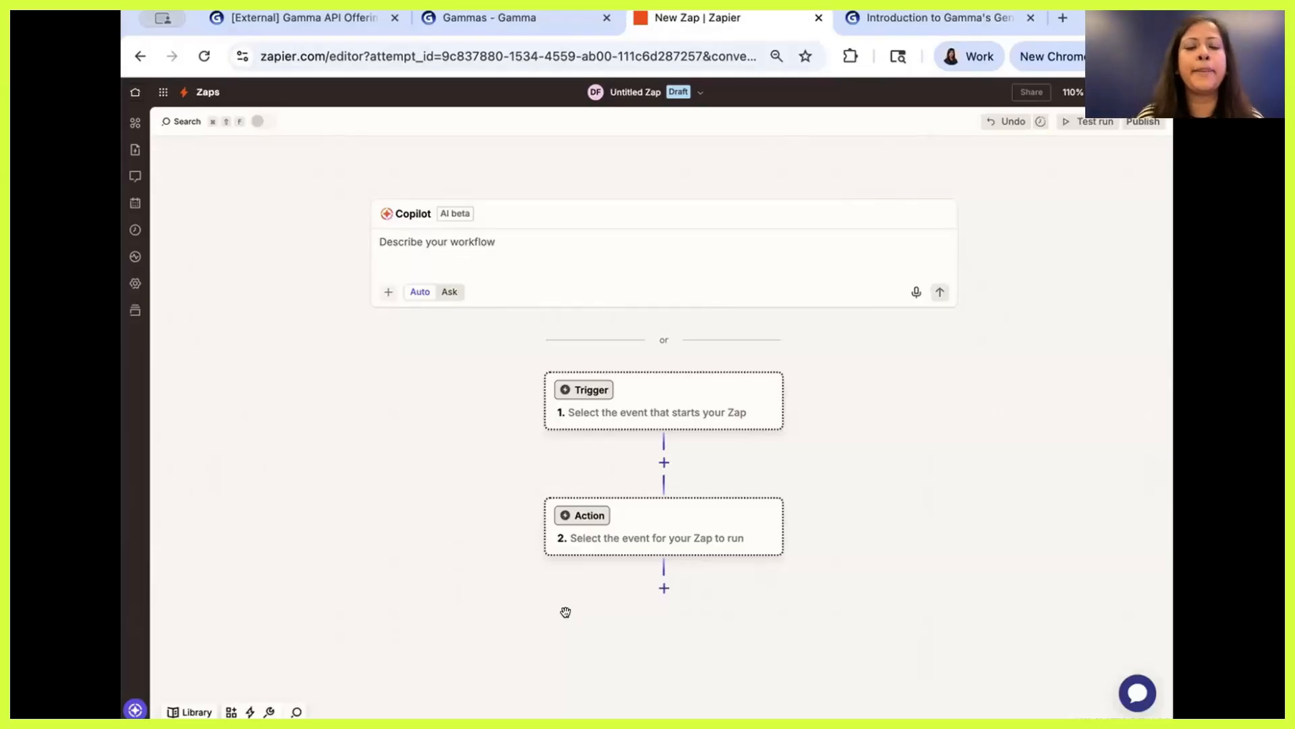
pyautogui.scroll(-1, 565, 612)
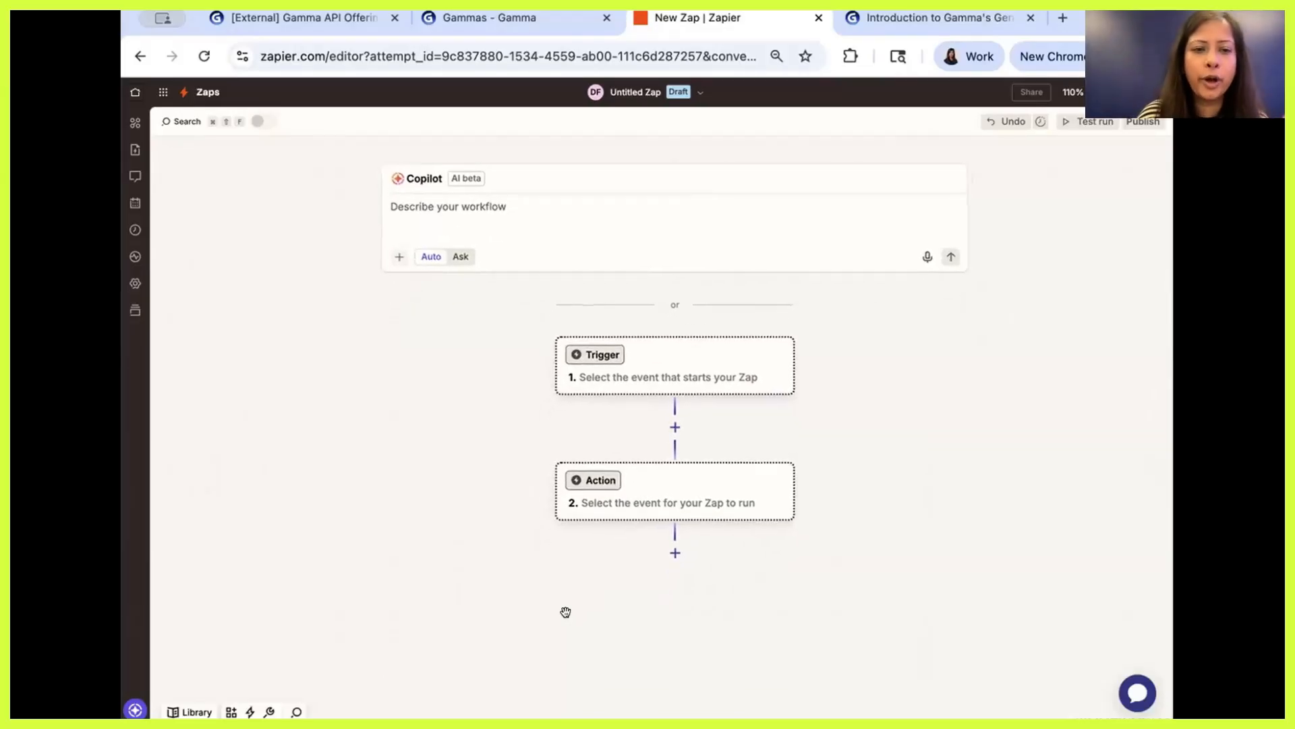
pyautogui.click(637, 357)
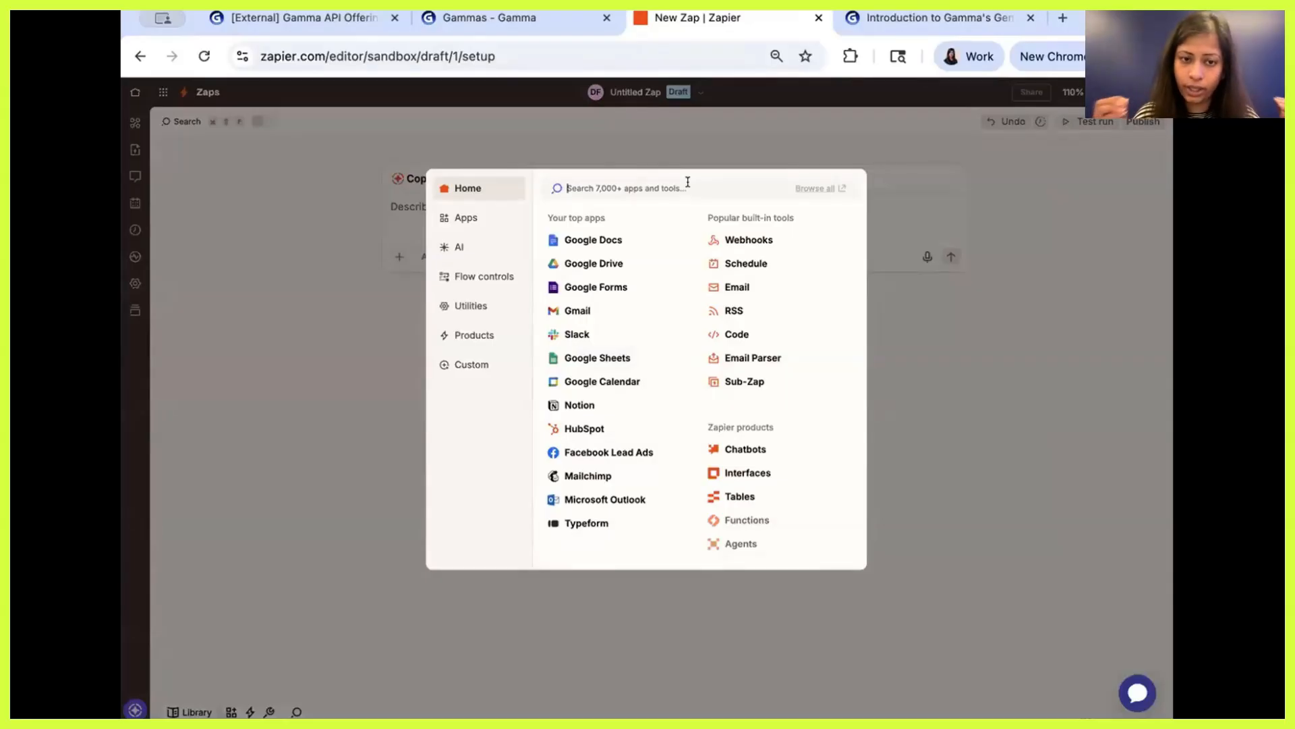
pyautogui.click(578, 239)
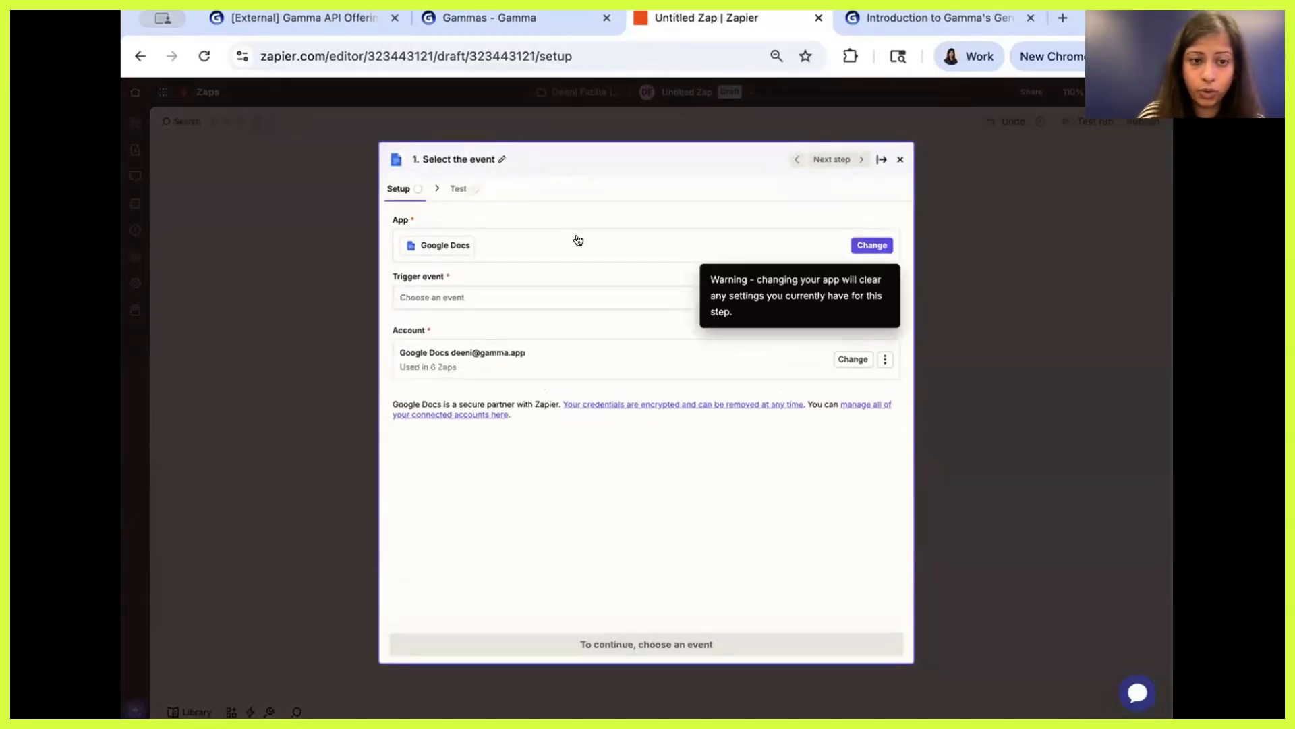
pyautogui.click(462, 298)
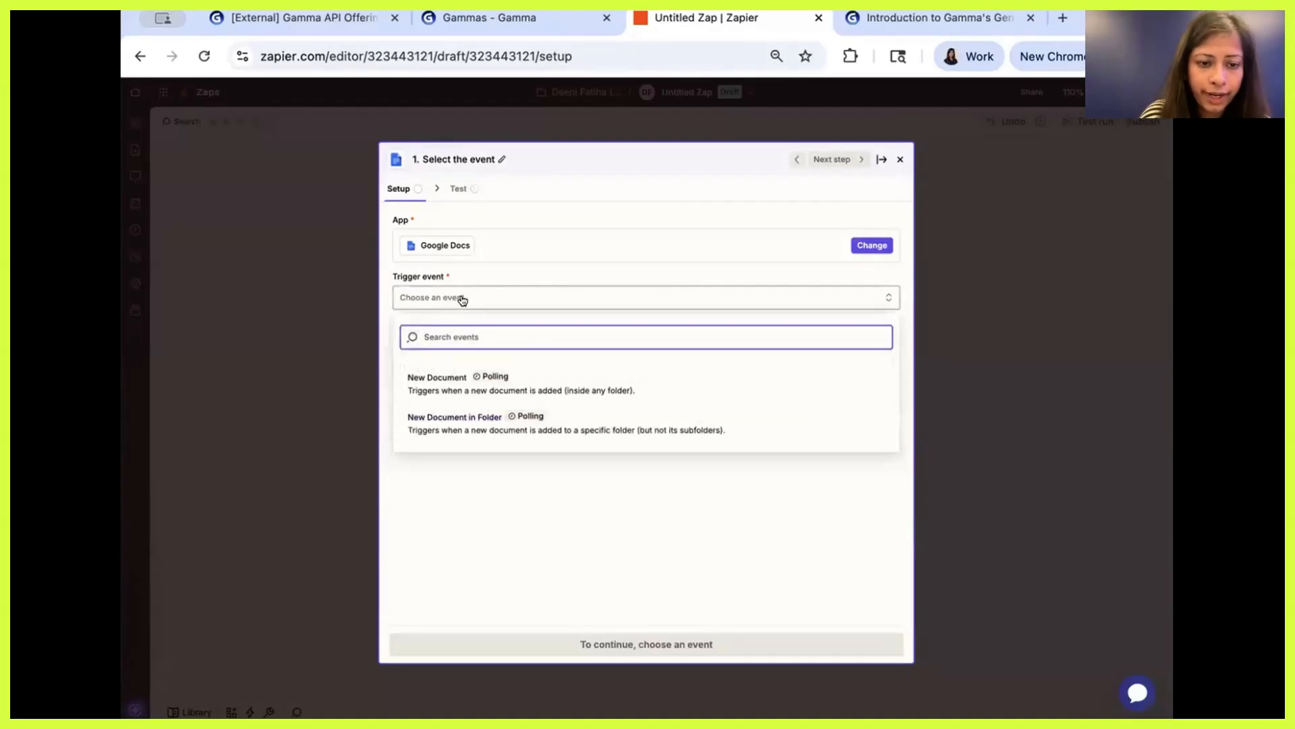
pyautogui.click(431, 424)
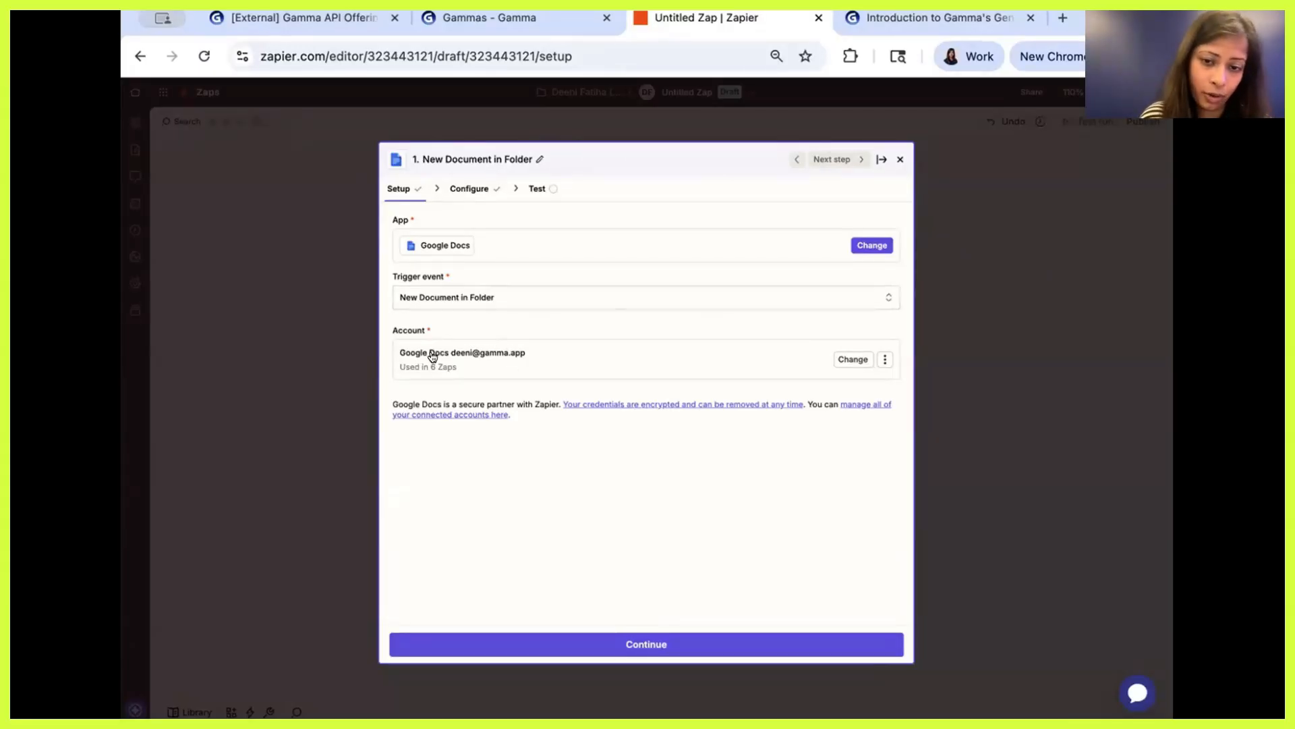
# Open the new-account option for the trigger's Google Docs connection, then continue to the trigger configuration with the existing account
pyautogui.click(852, 360)
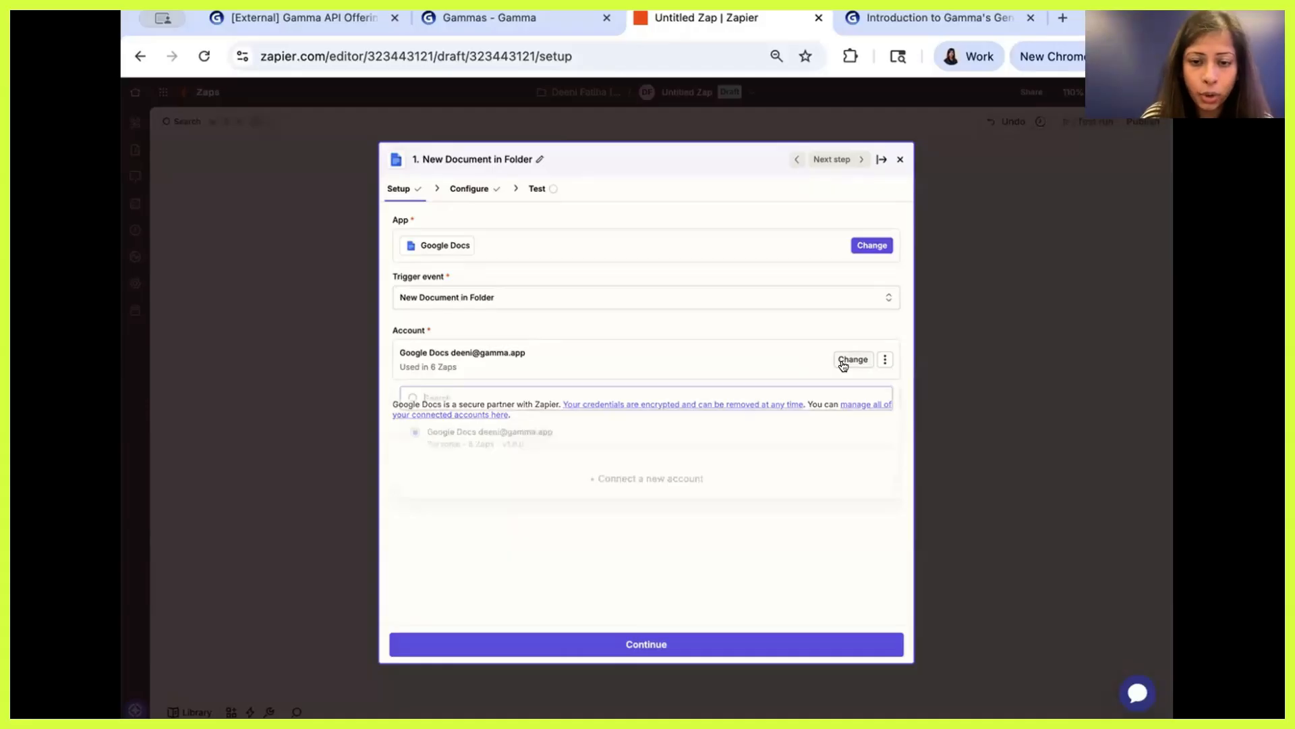
pyautogui.click(622, 484)
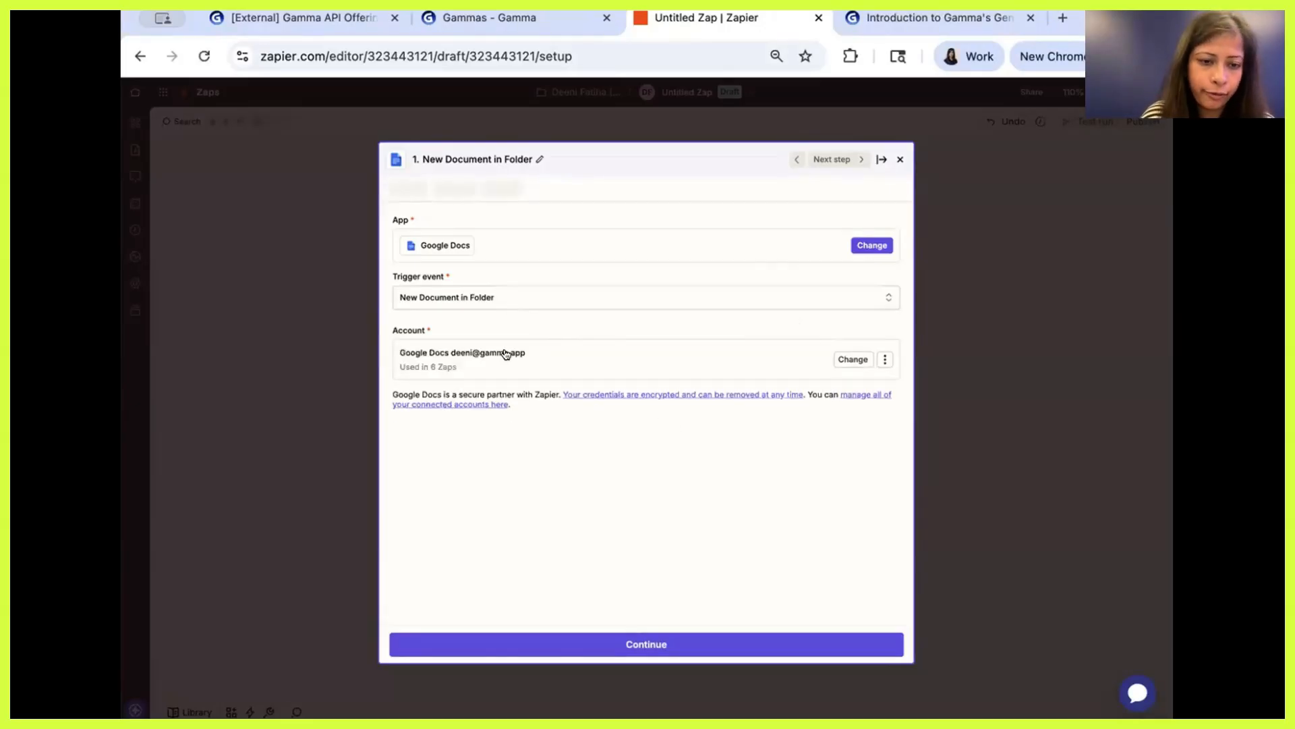
pyautogui.click(660, 644)
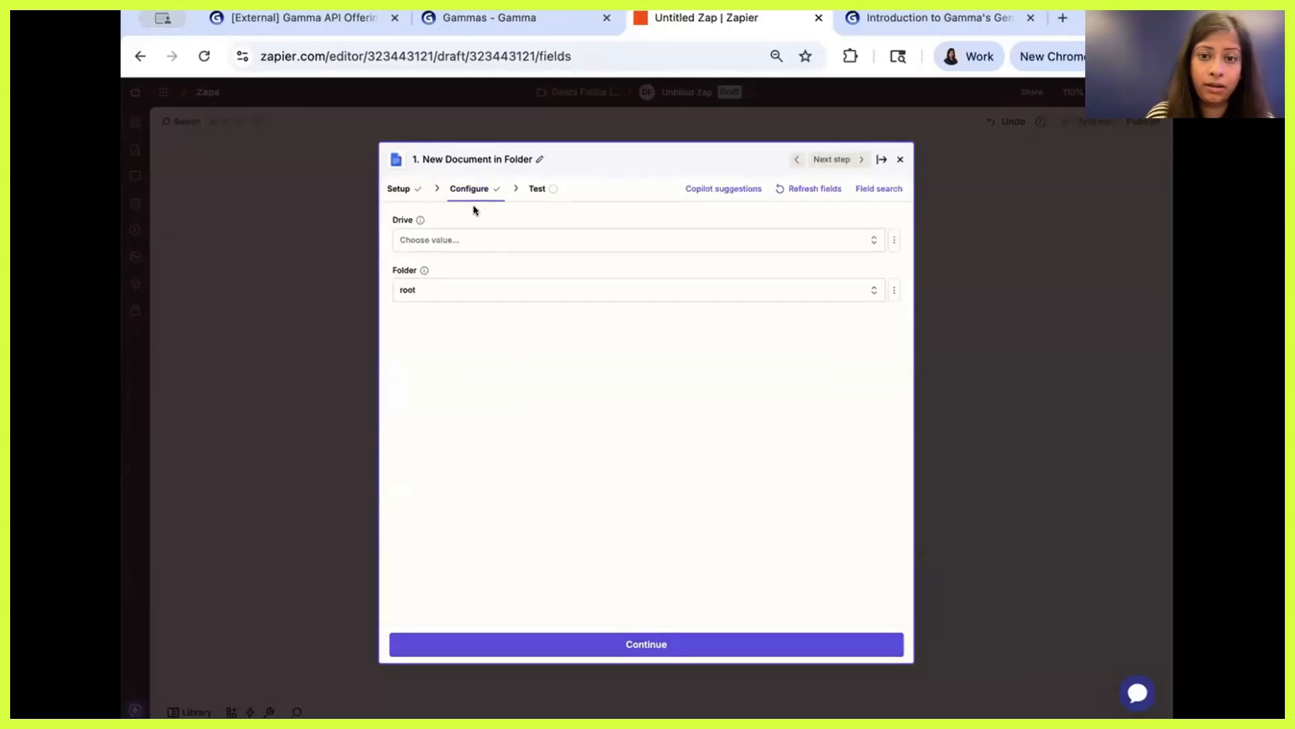
# Point the trigger at the Make and Zapier Tests folder in My Google Drive and test it
pyautogui.click(506, 244)
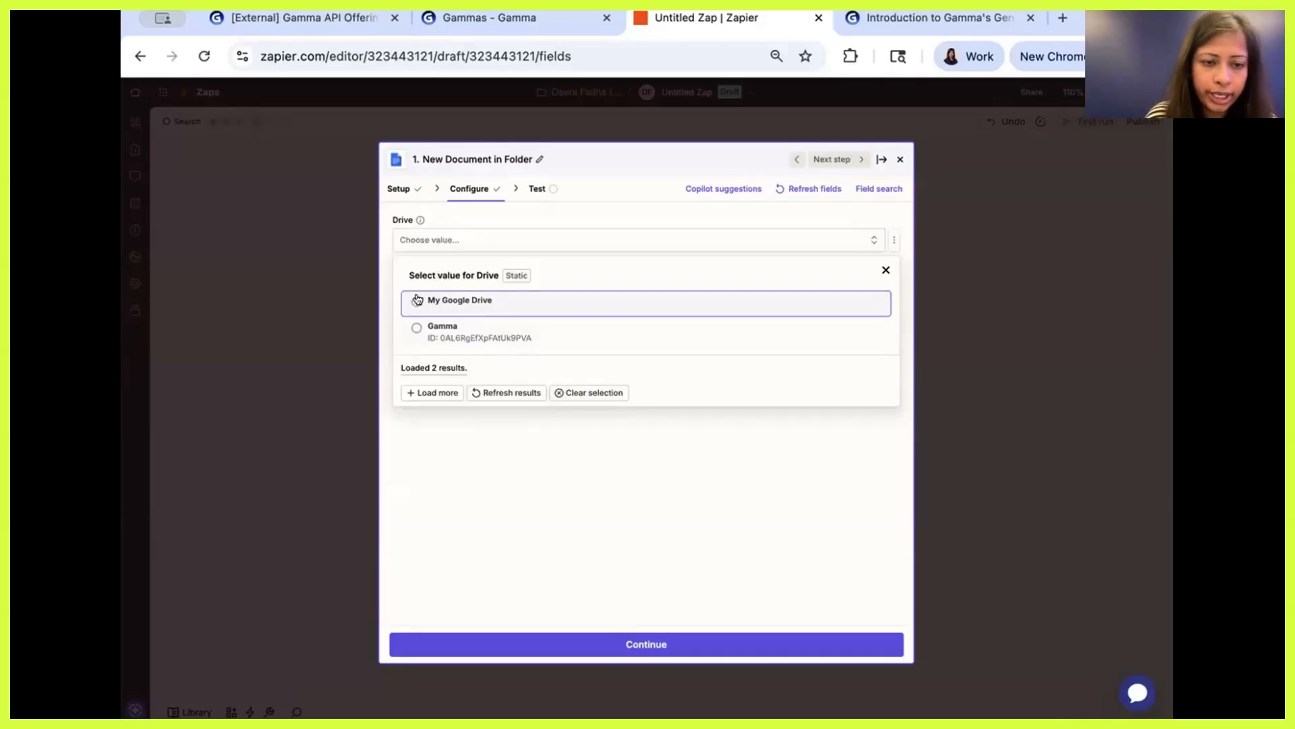
pyautogui.click(417, 300)
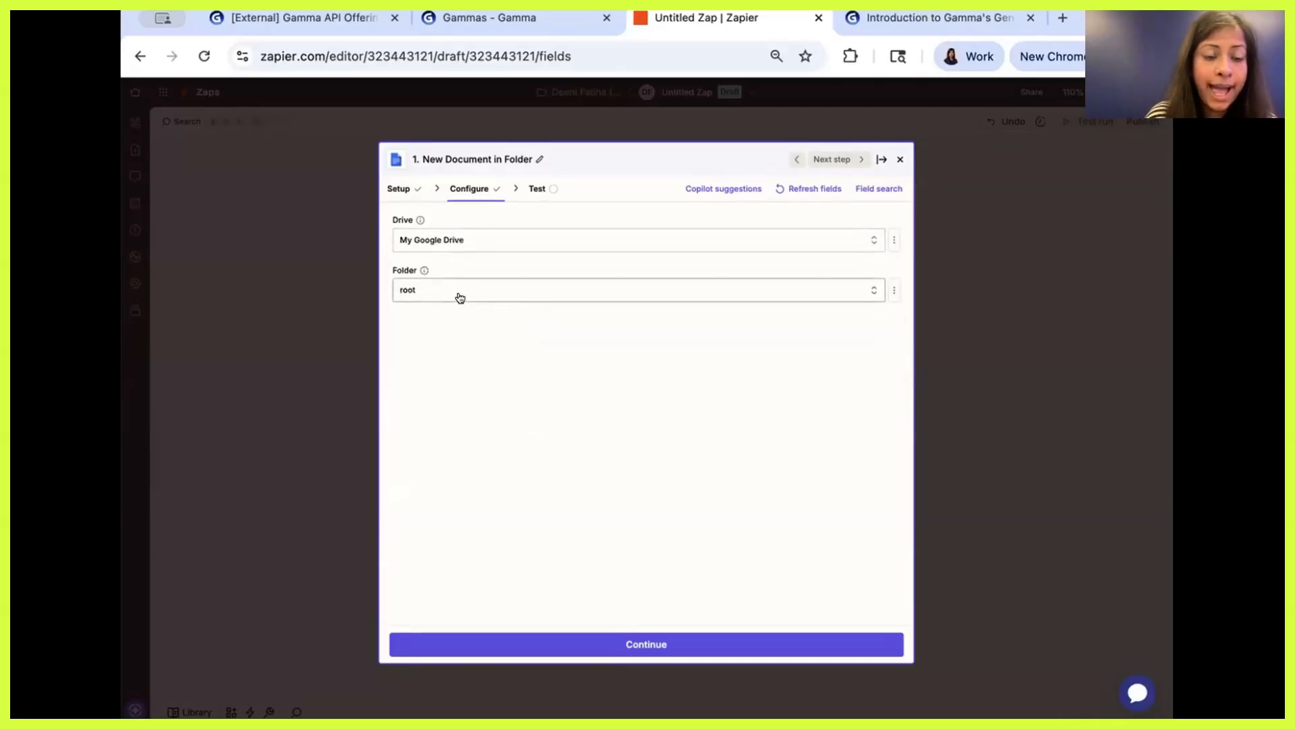
pyautogui.click(460, 286)
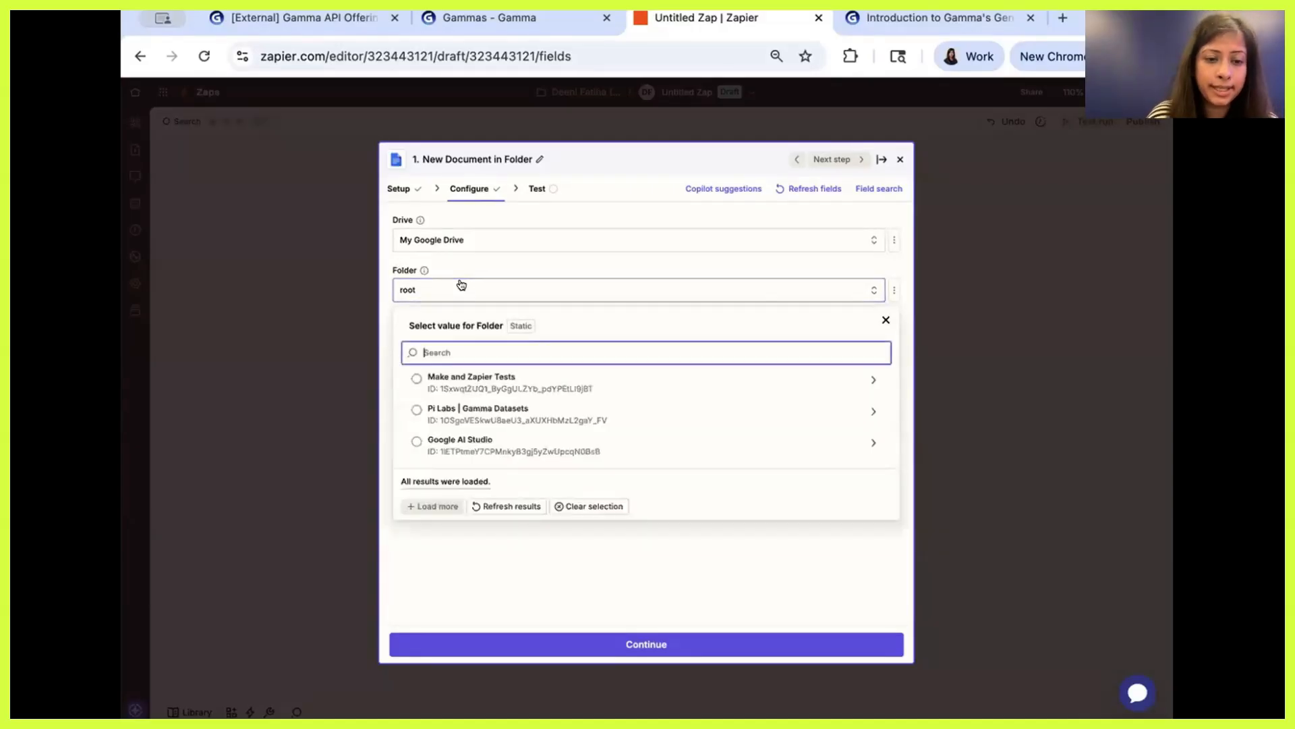
pyautogui.click(463, 379)
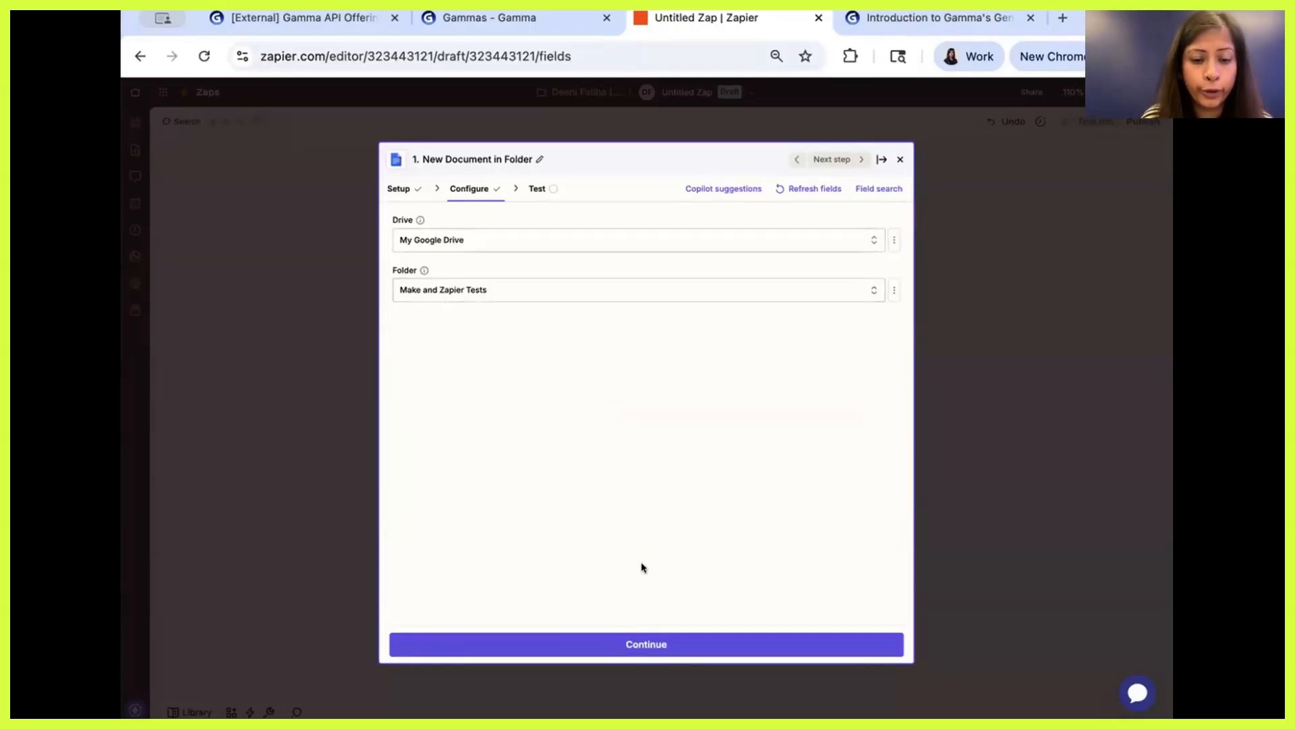
pyautogui.click(604, 643)
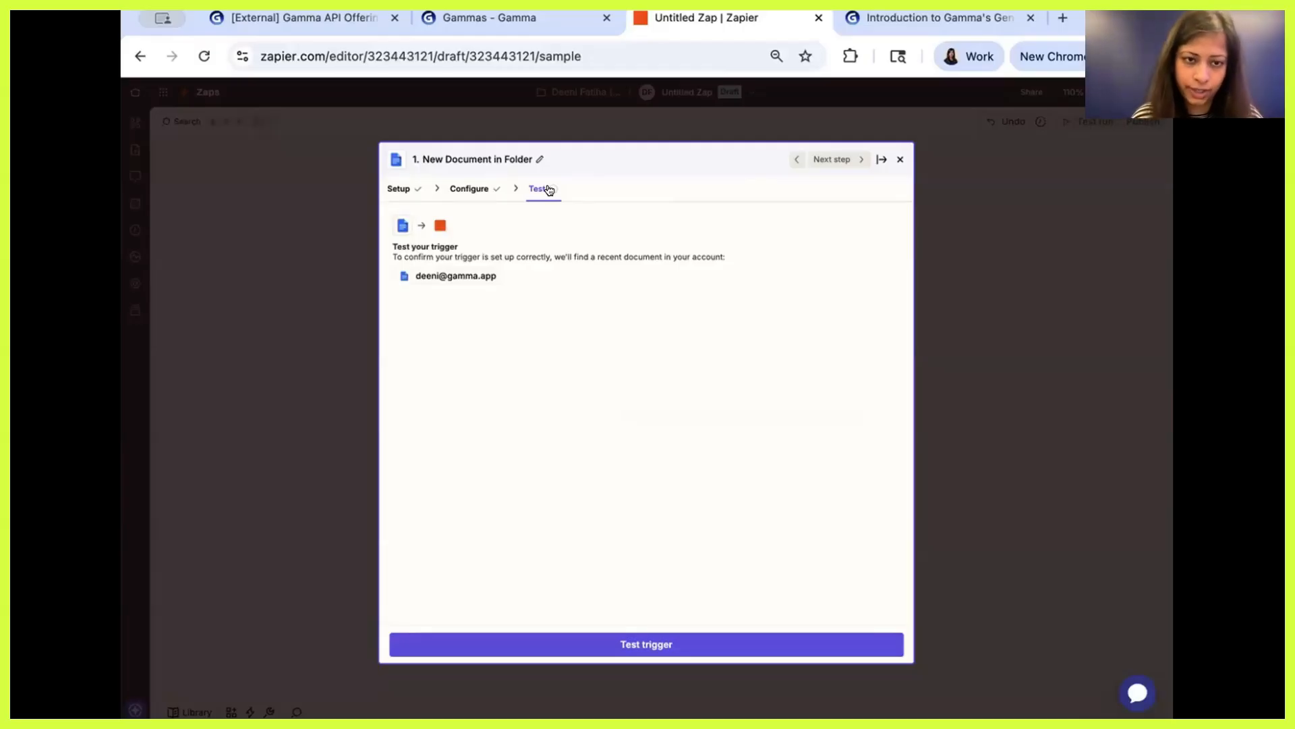
pyautogui.click(631, 642)
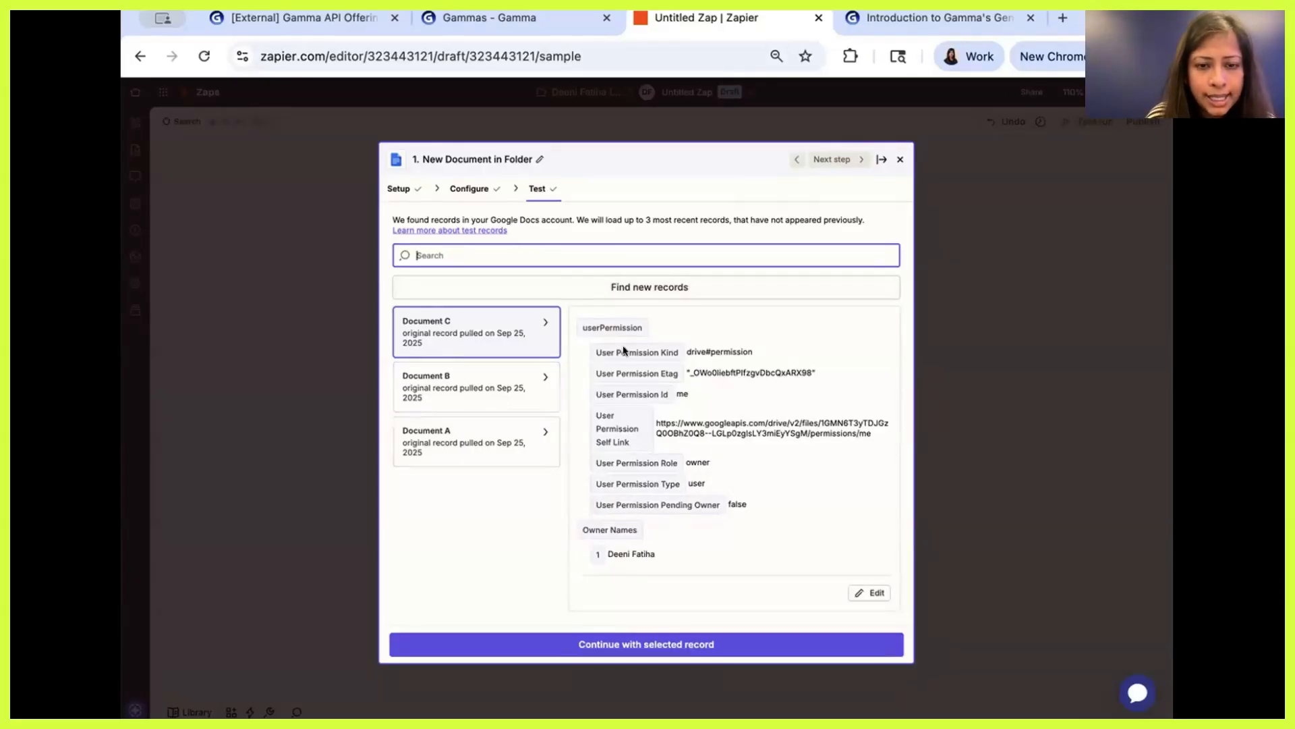
# Search the test records for "oceans" and examine Document C's fields down to its title
pyautogui.write('oceans')
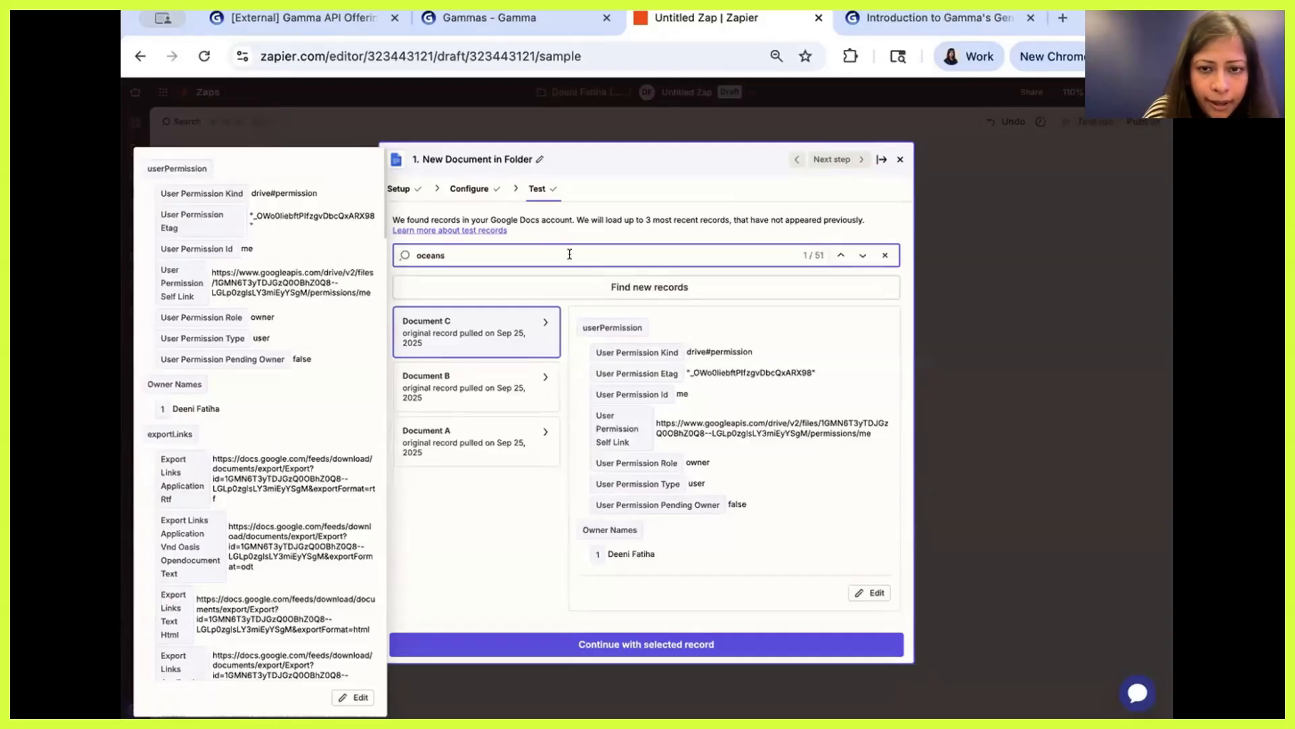
pyautogui.scroll(-3, 712, 451)
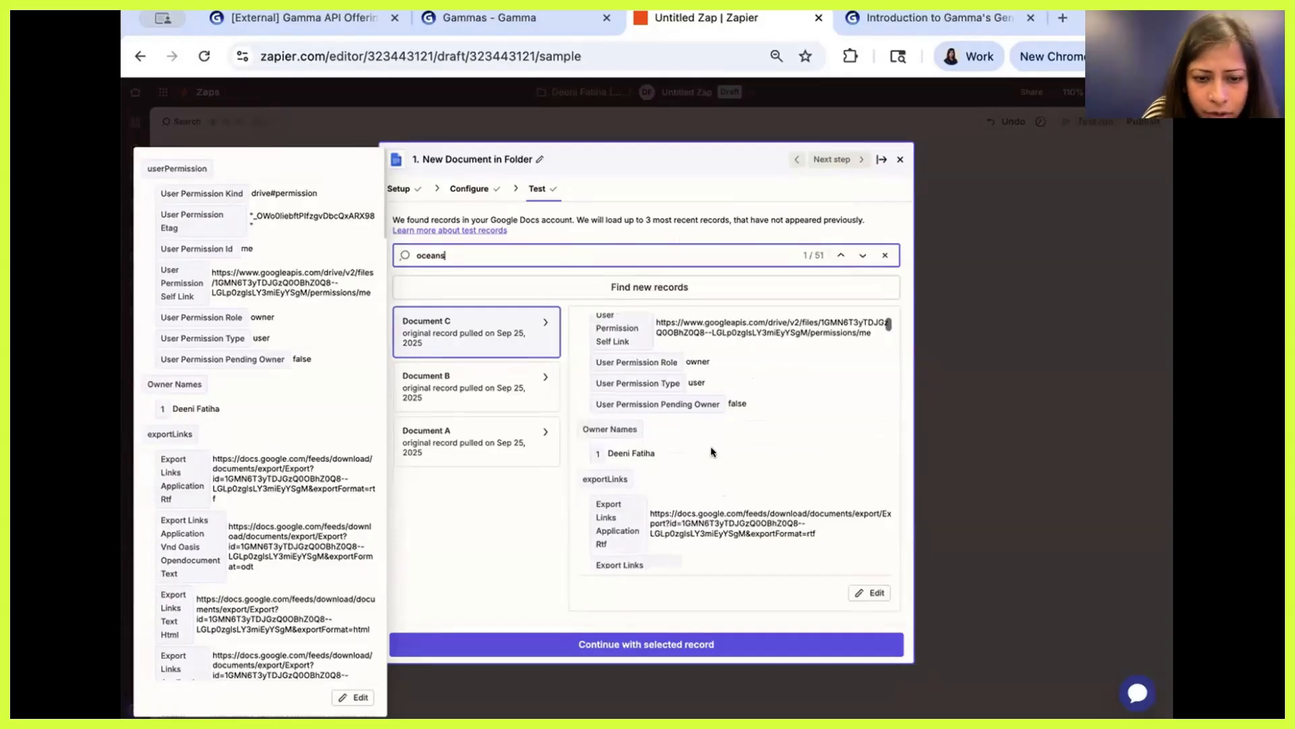
pyautogui.click(496, 539)
pyautogui.scroll(-3, 702, 489)
pyautogui.scroll(-5, 703, 488)
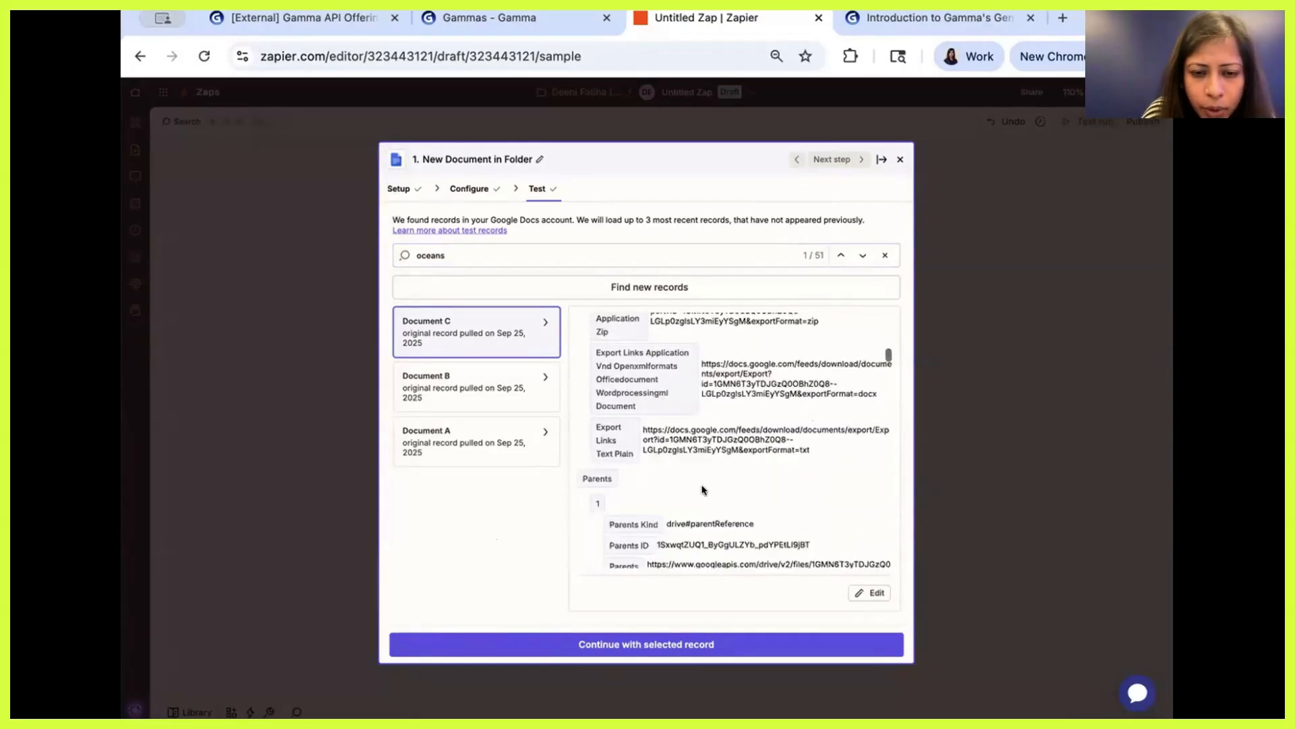
pyautogui.scroll(-6, 702, 489)
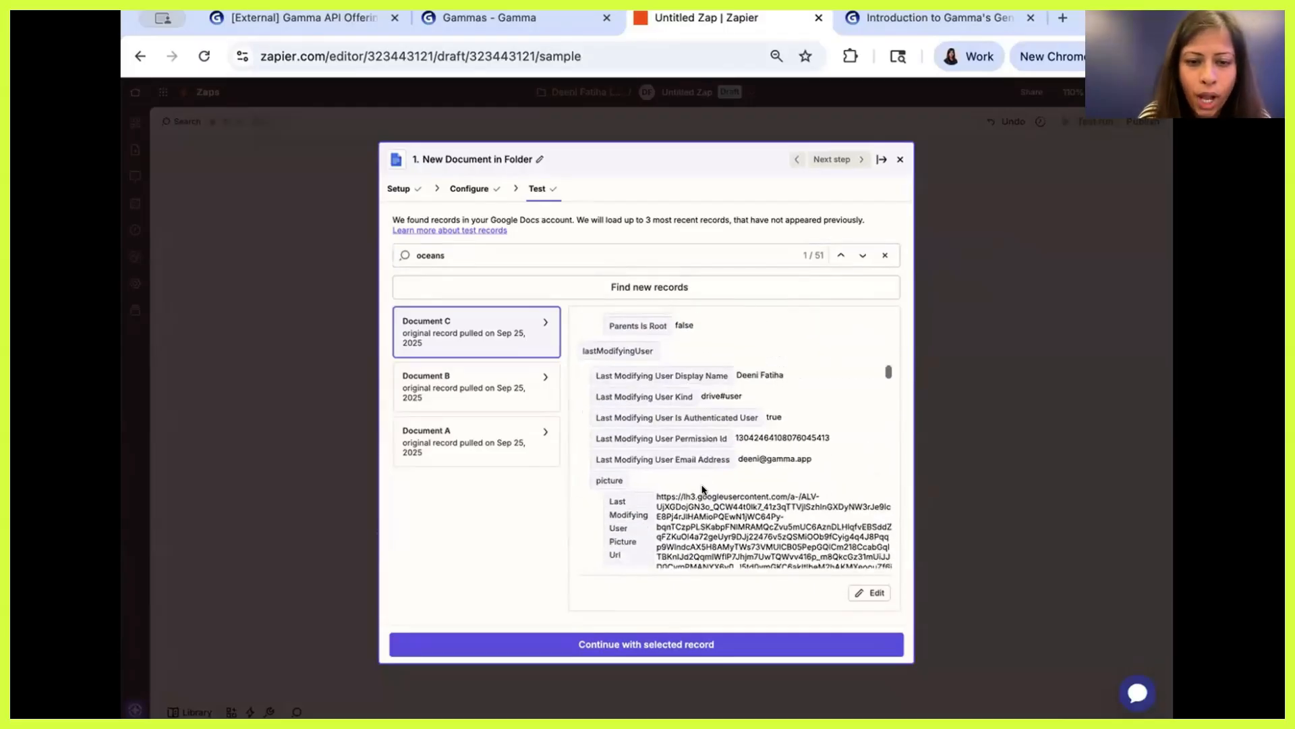
pyautogui.scroll(2, 707, 410)
pyautogui.scroll(-5, 707, 410)
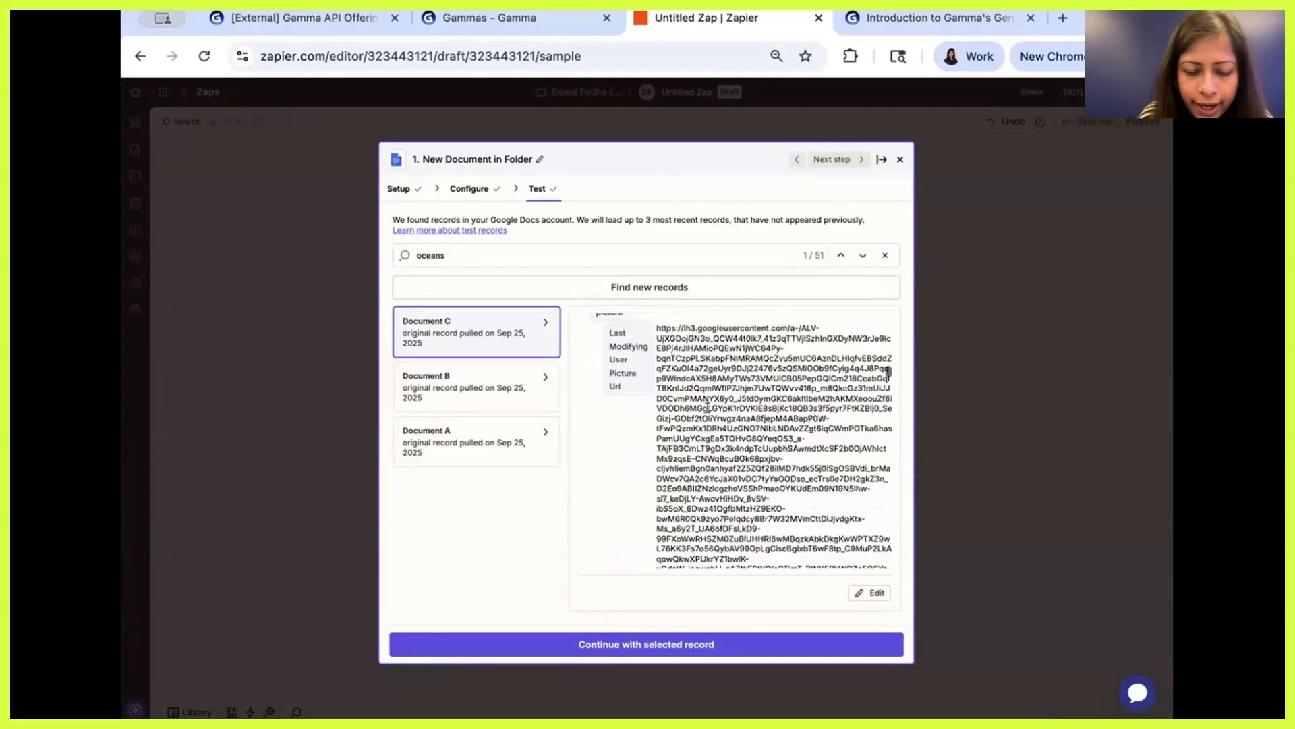
pyautogui.scroll(-12, 707, 408)
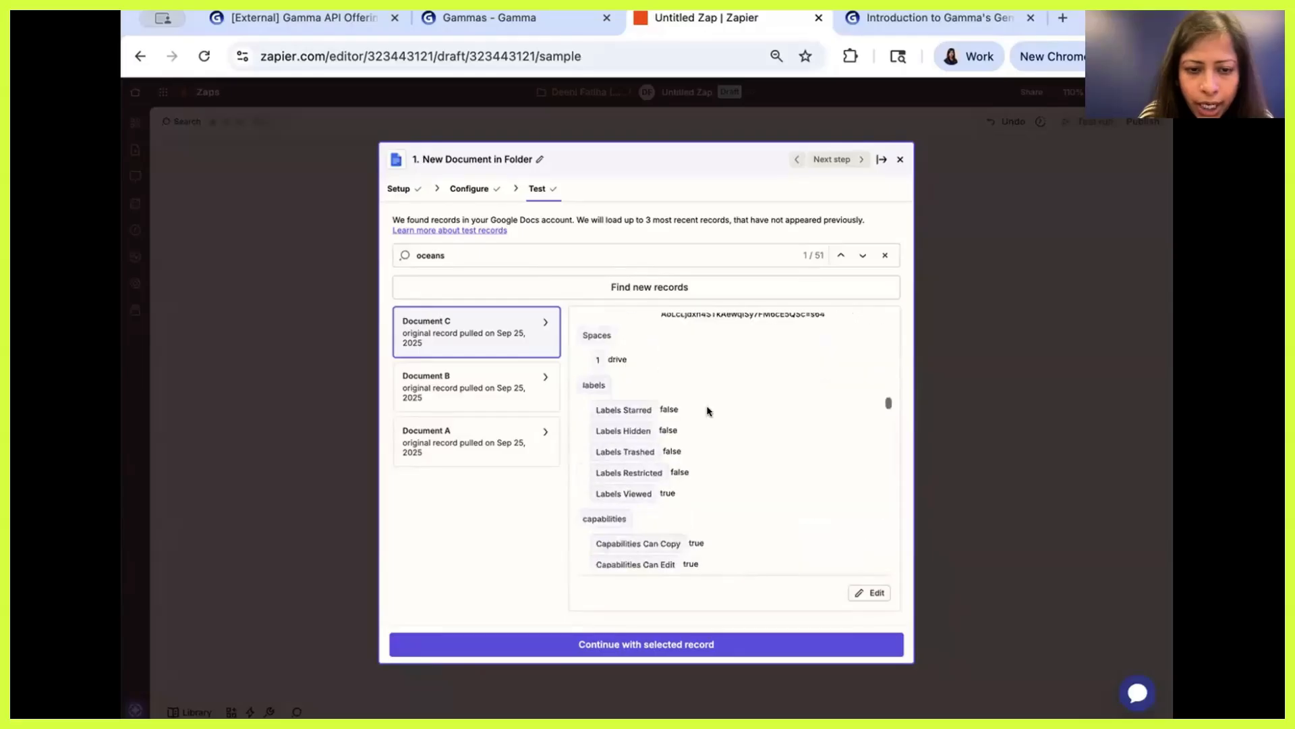
pyautogui.scroll(-5, 707, 409)
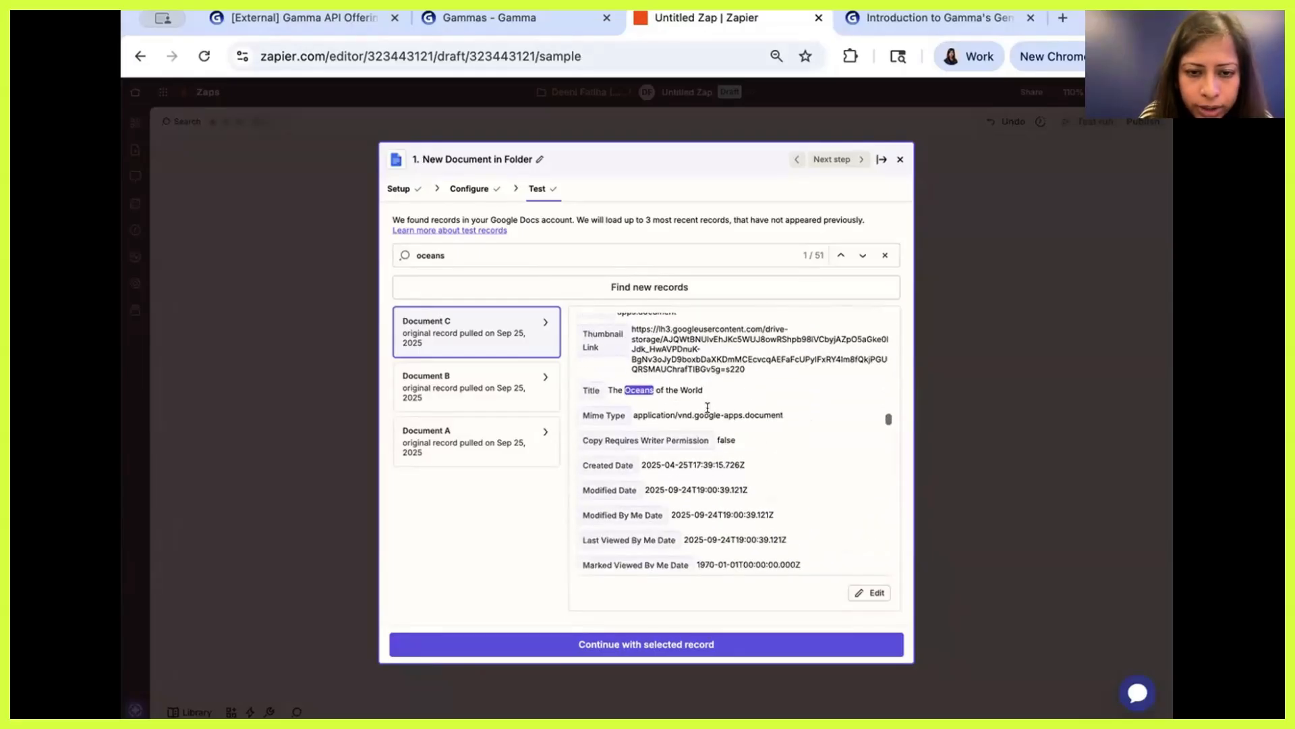
pyautogui.tripleClick(627, 370)
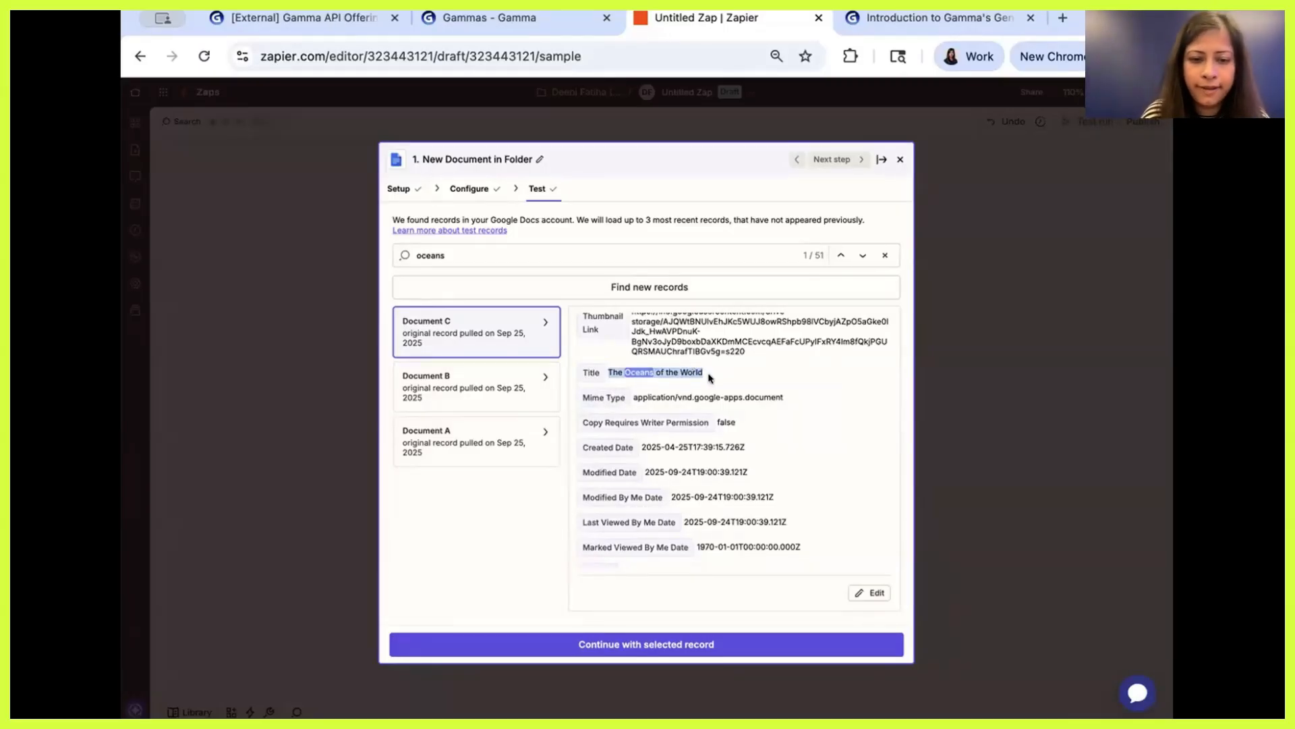
# Continue with the Document C record and choose Gamma as the app for the Zap's second step
pyautogui.click(620, 643)
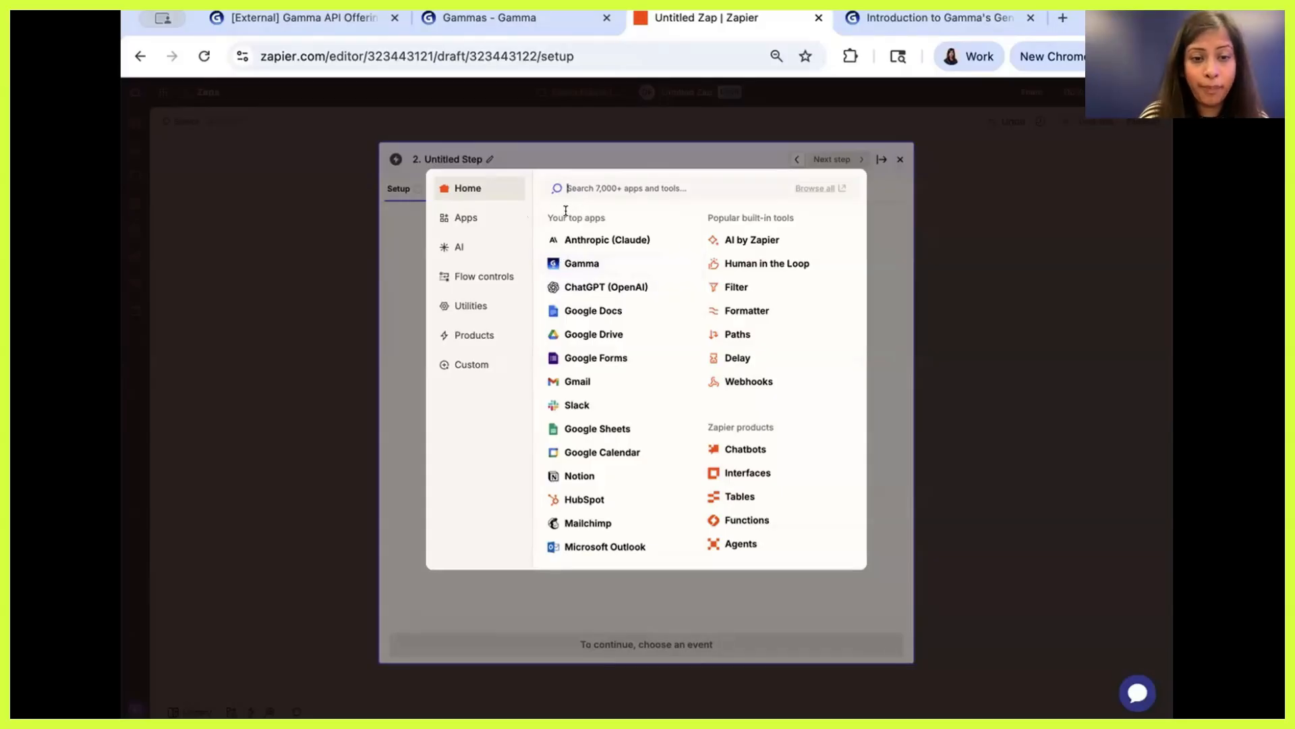
pyautogui.click(609, 180)
pyautogui.write('gamma')
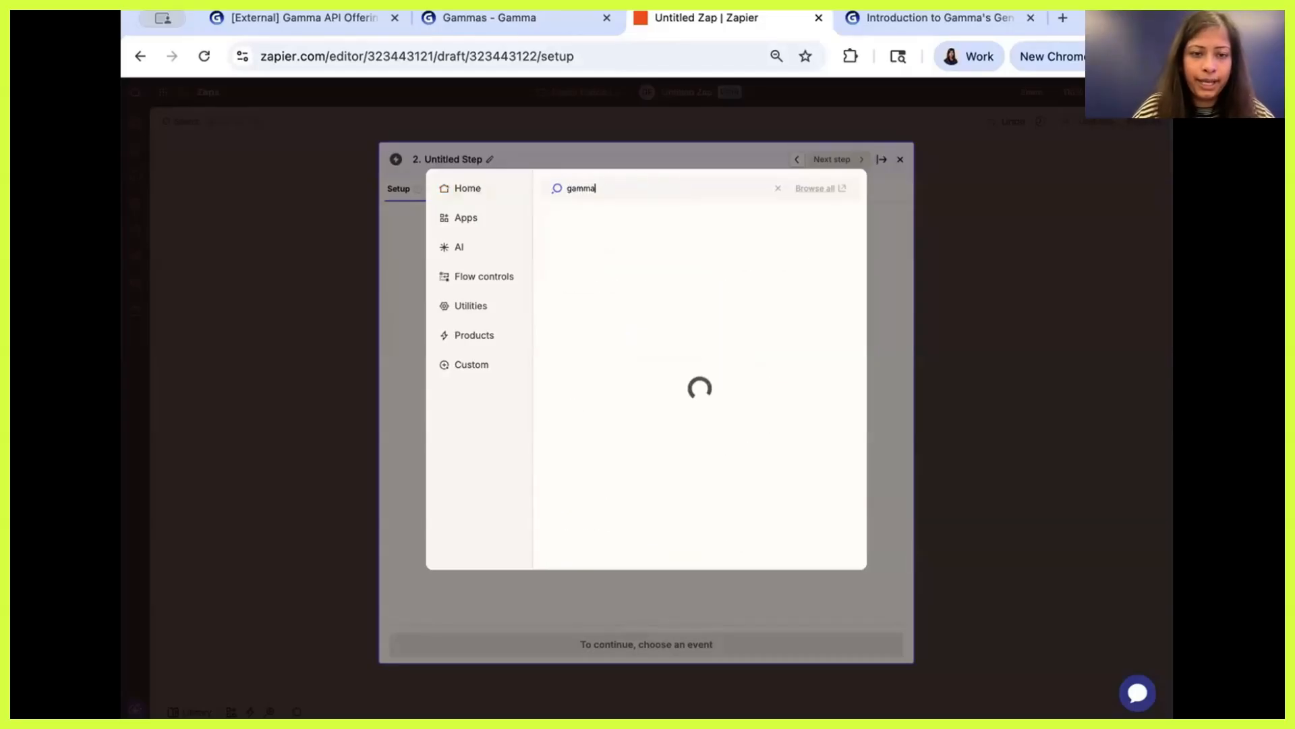
pyautogui.press('BackSpace')
pyautogui.press('BackSpace')
pyautogui.press('BackSpace')
pyautogui.press('BackSpace')
pyautogui.press('BackSpace')
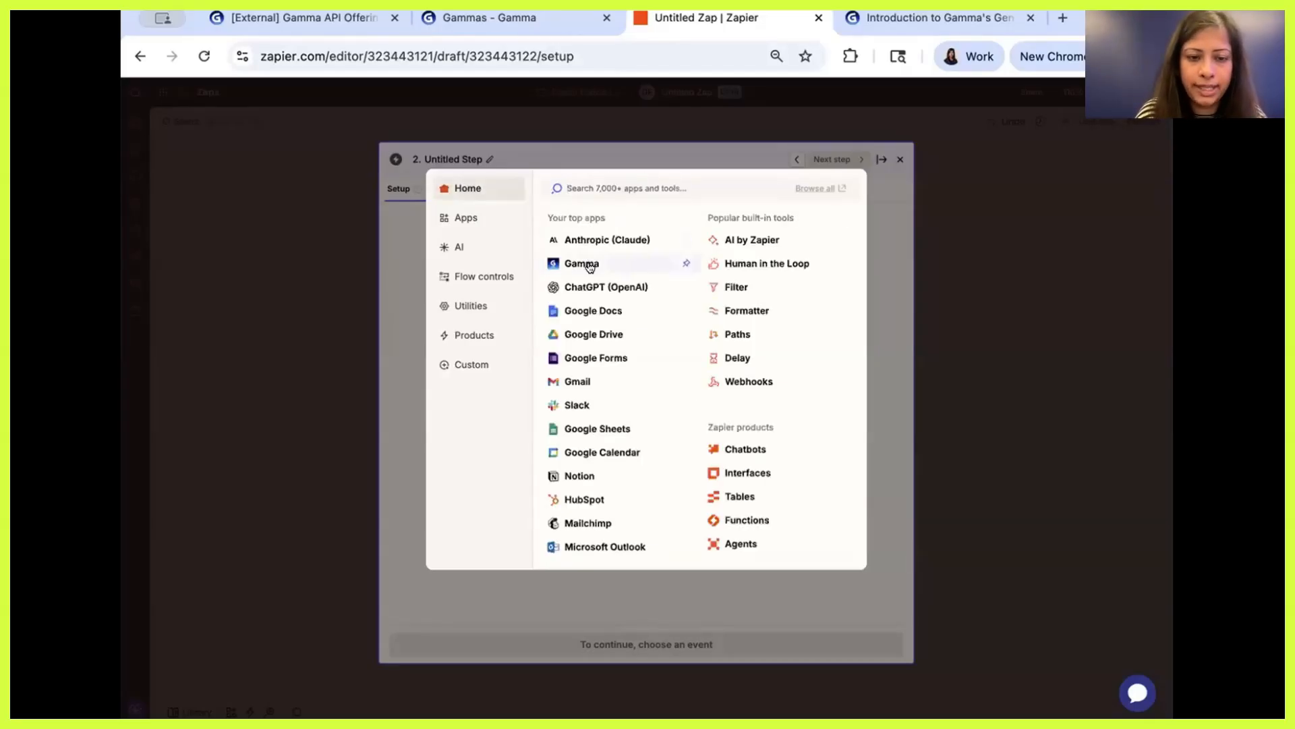
pyautogui.click(590, 267)
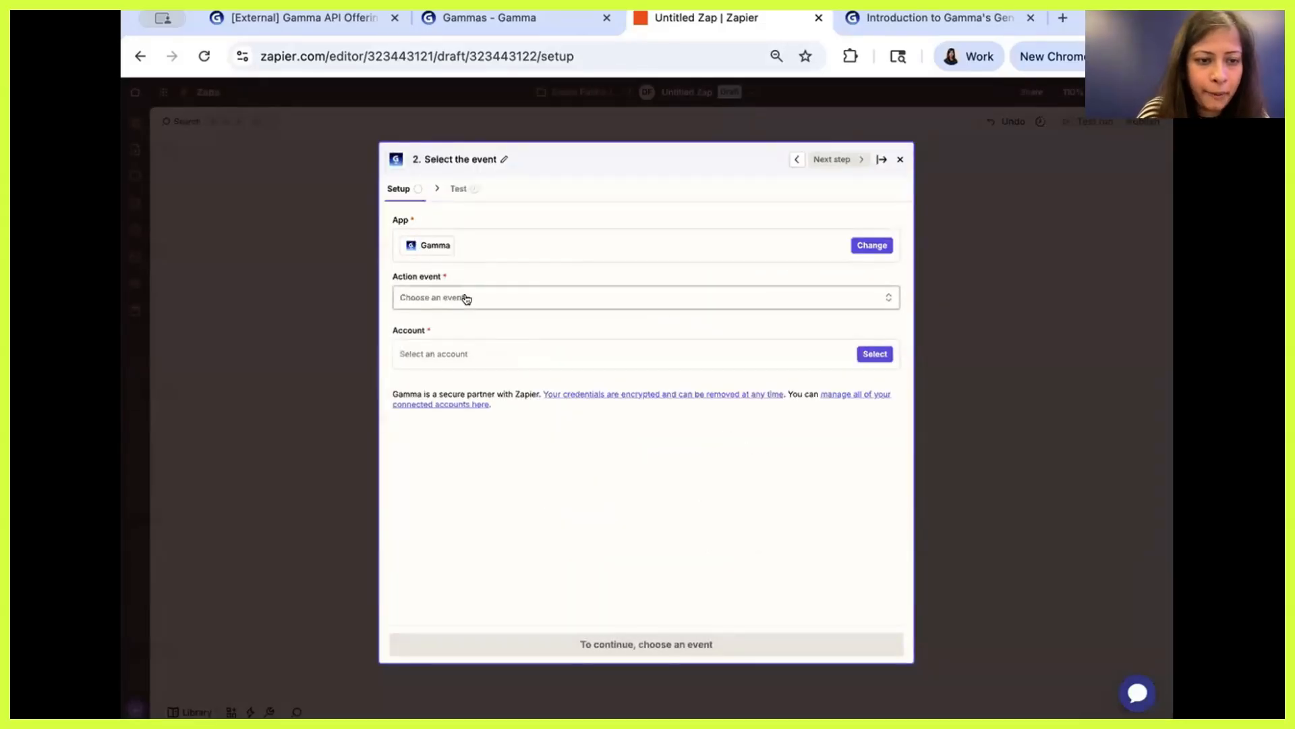
# Set the second step's action event to Generate Gamma and open the option to connect a new Gamma account
pyautogui.click(608, 299)
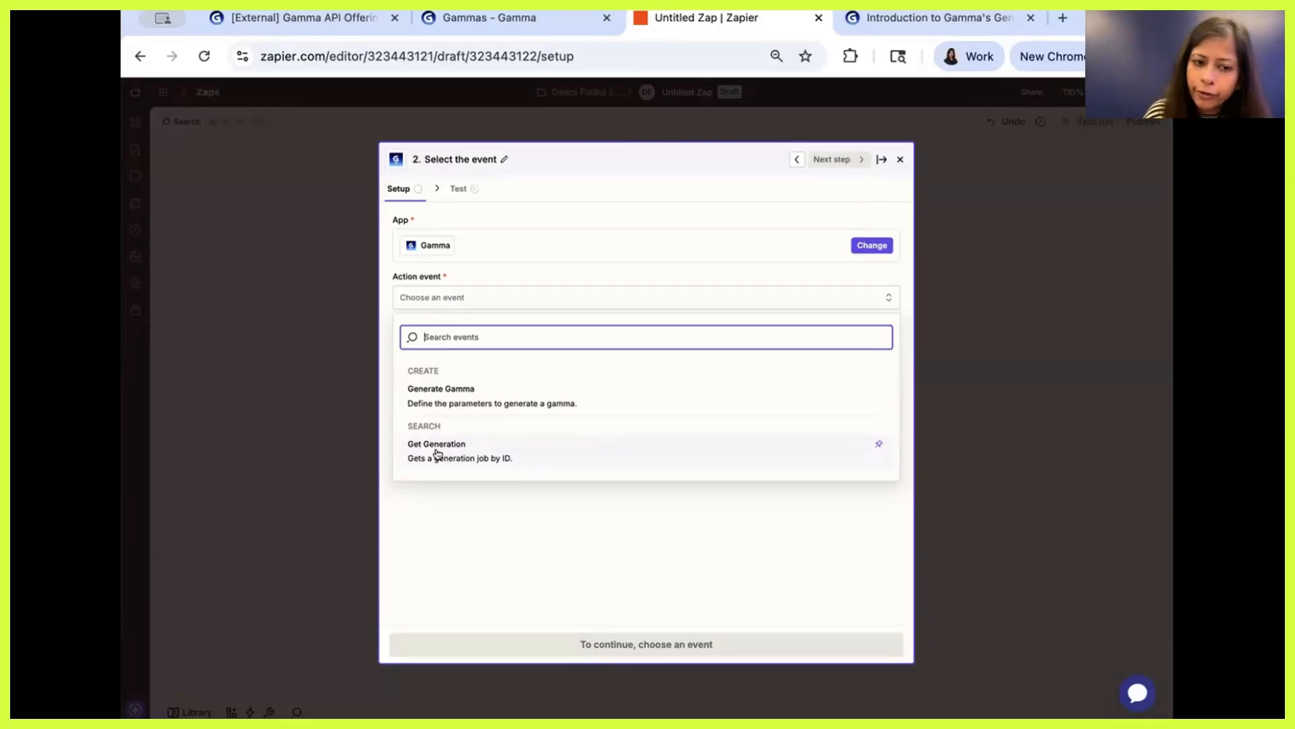
pyautogui.click(459, 391)
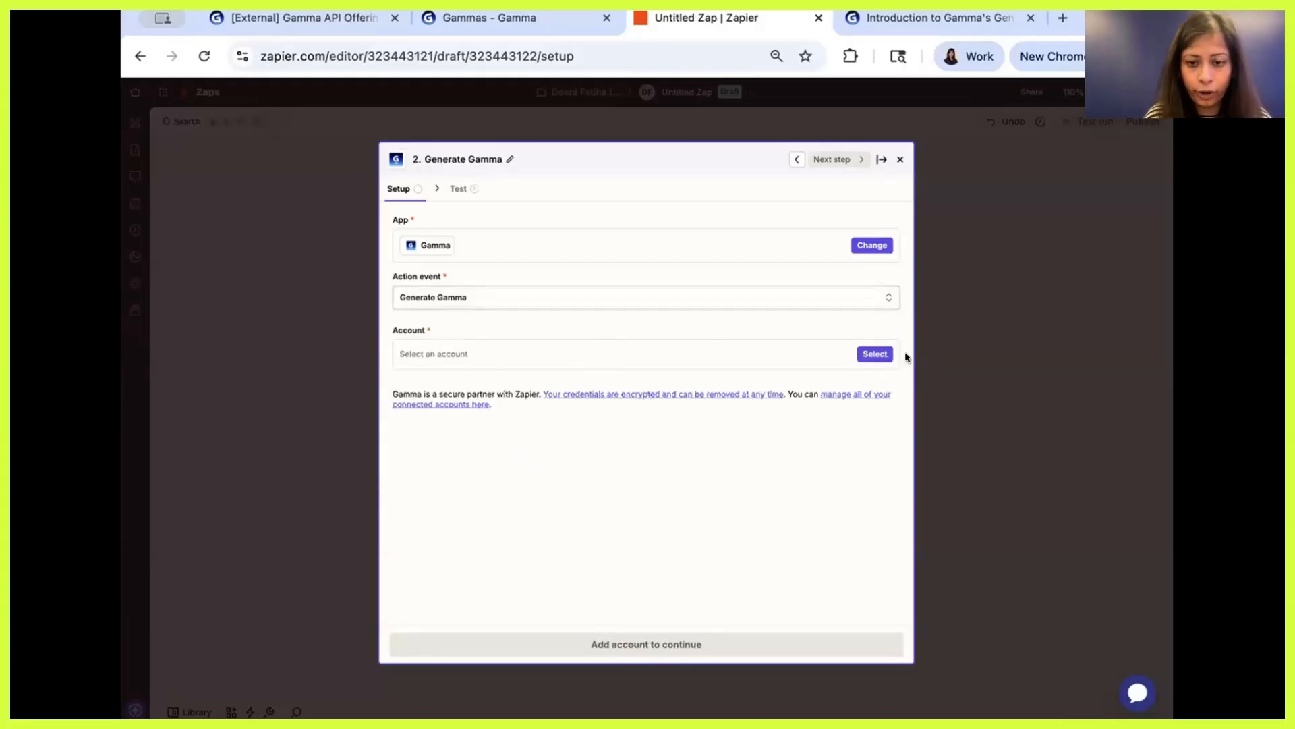
pyautogui.click(873, 353)
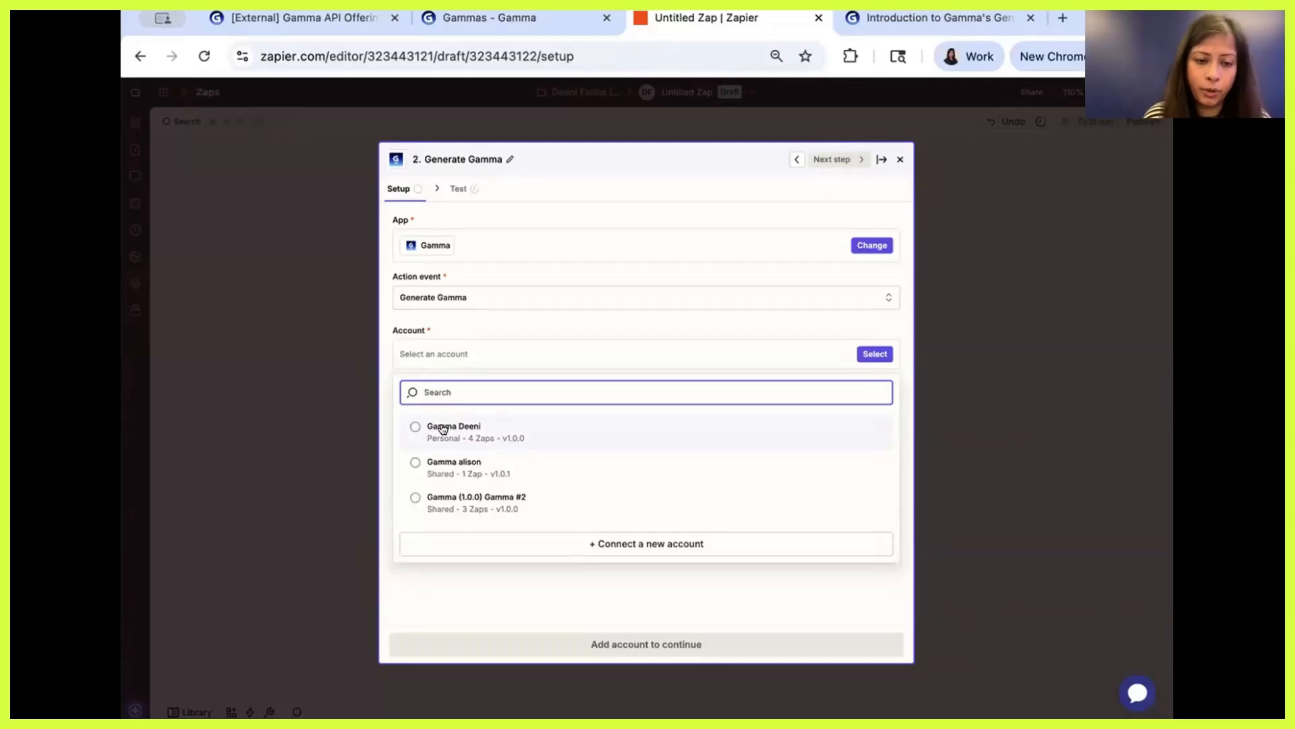
pyautogui.click(605, 544)
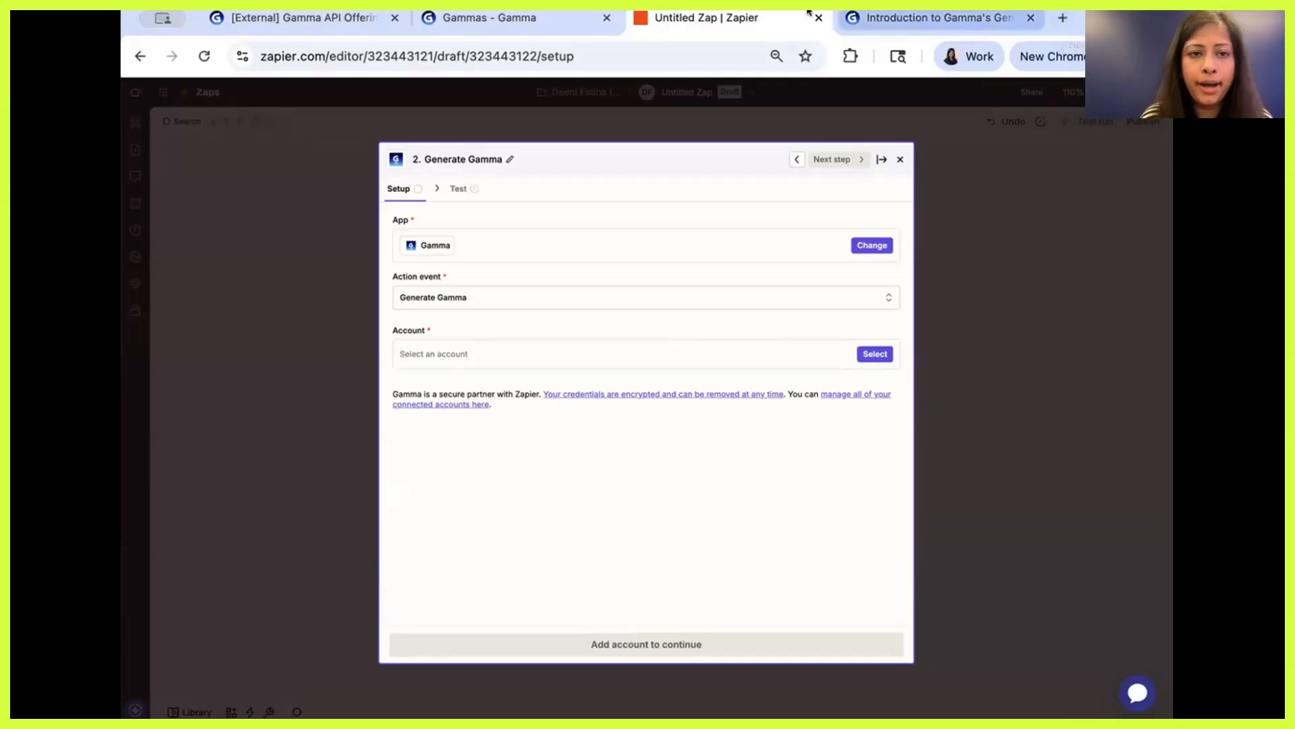
# Switch to the Gamma workspace settings, create an API key named "zapier test" and copy the key
pyautogui.click(526, 17)
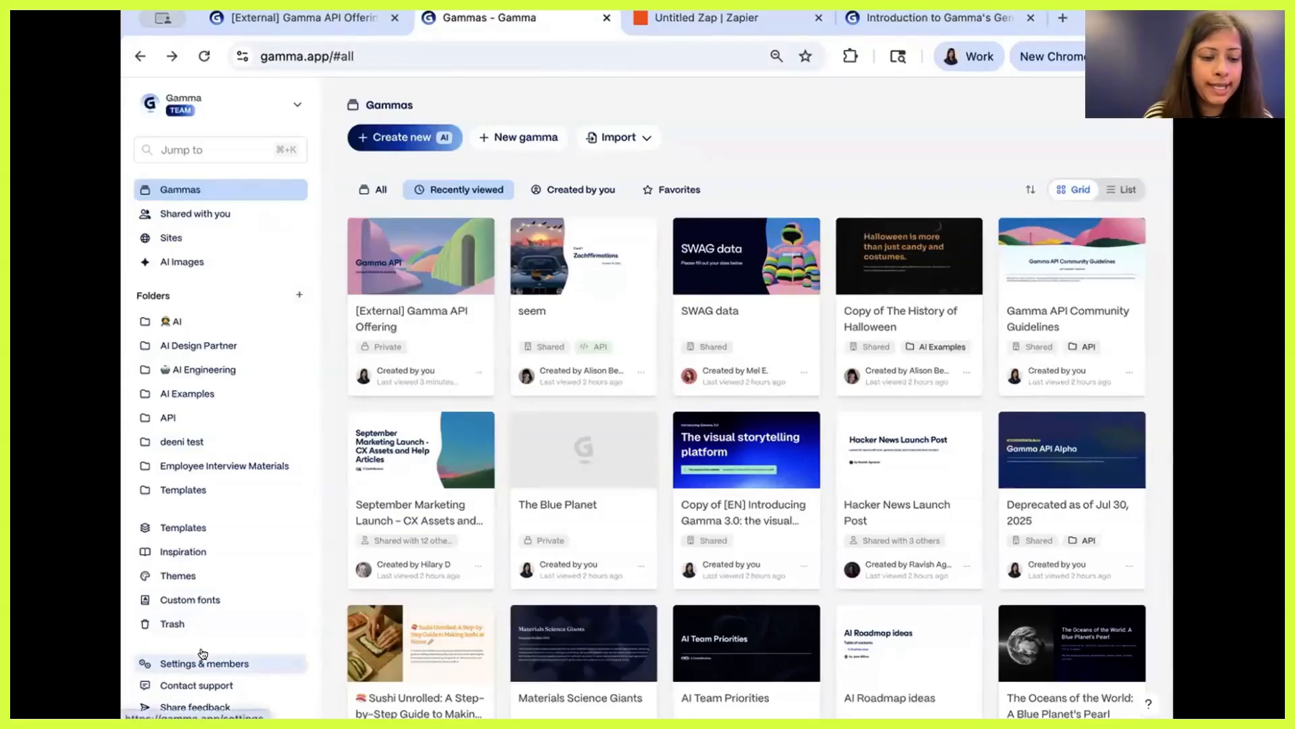
pyautogui.click(221, 664)
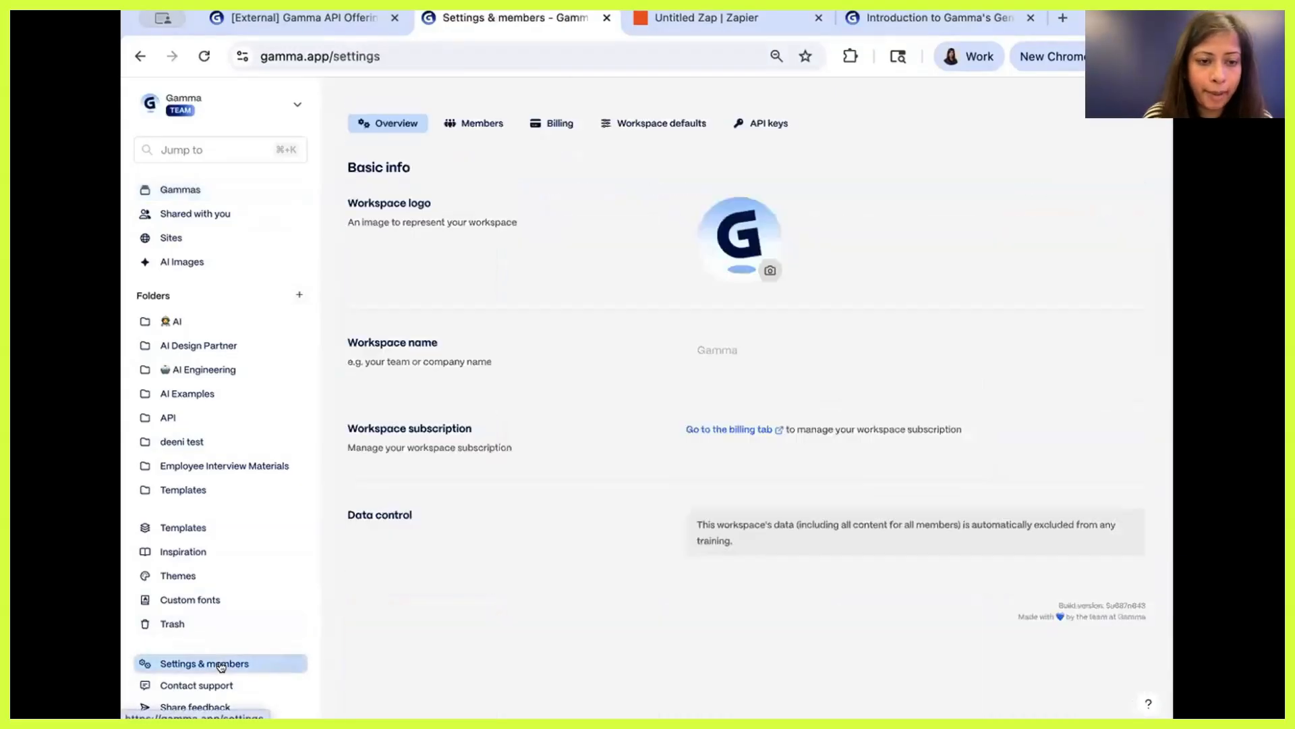
pyautogui.click(772, 124)
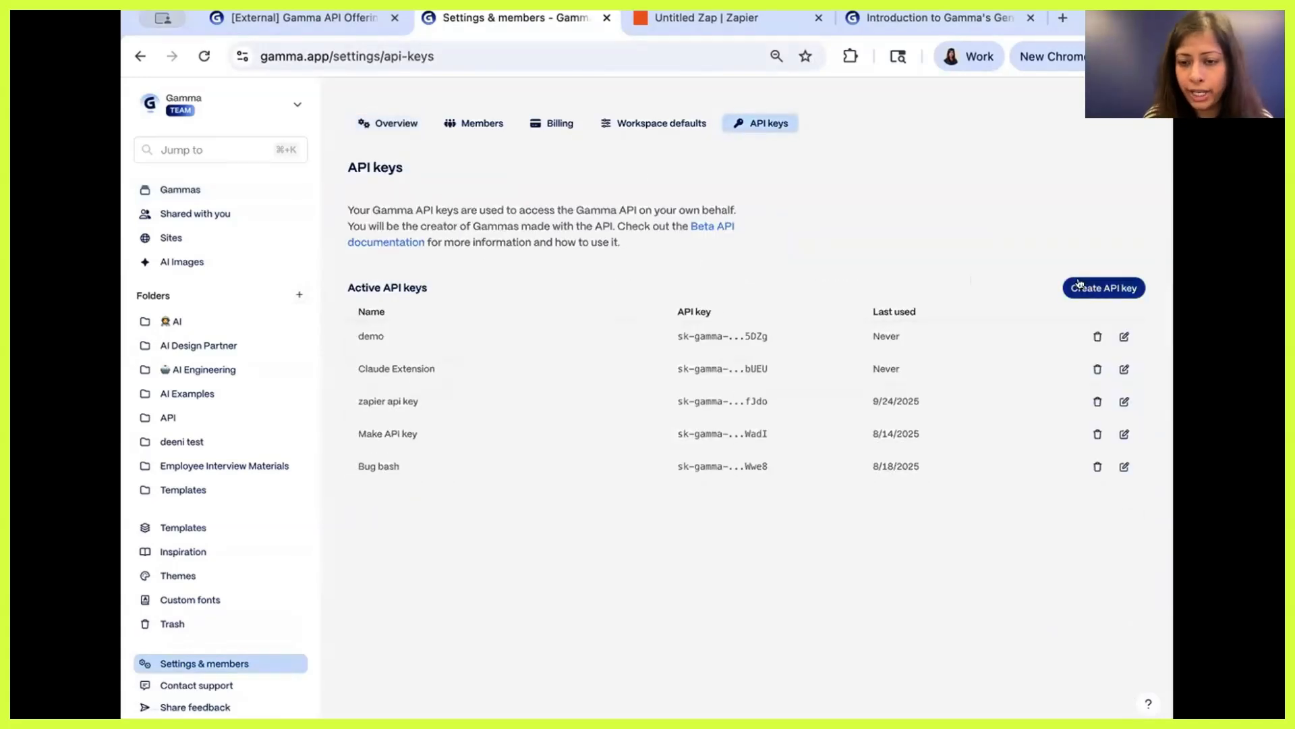
pyautogui.click(1113, 286)
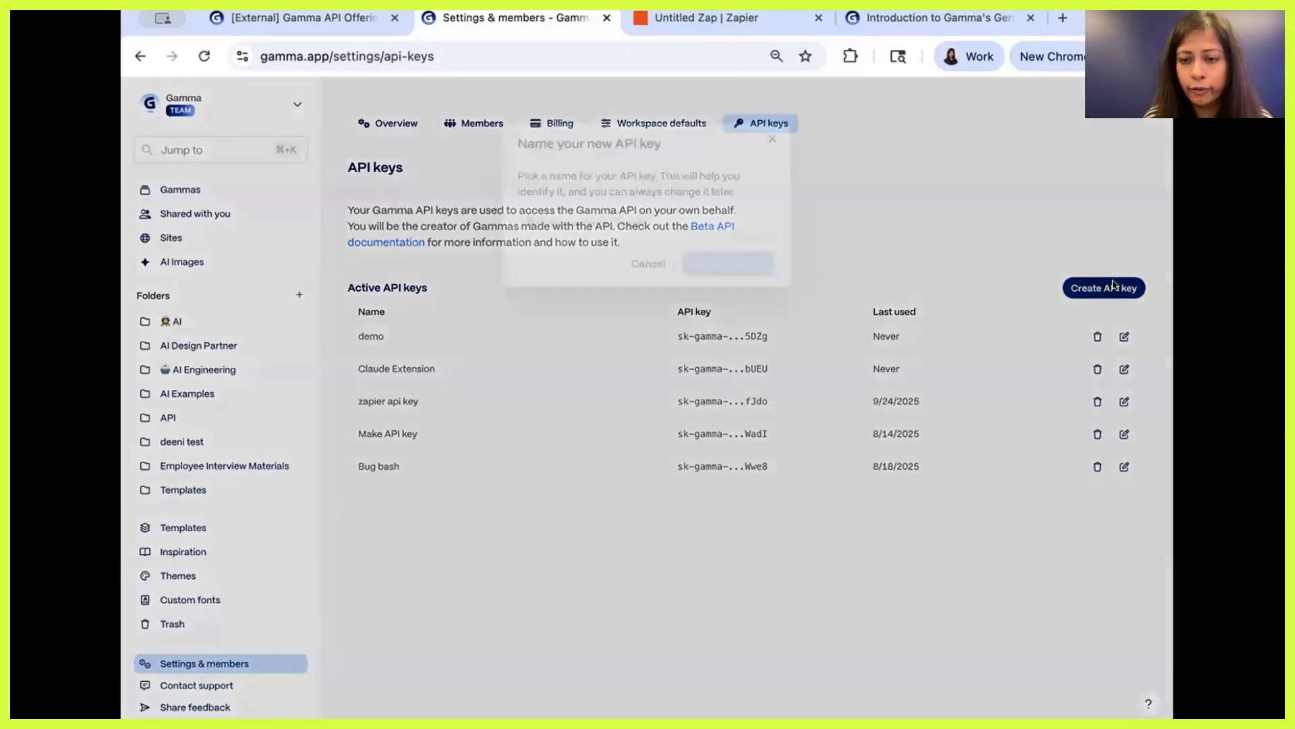
pyautogui.write('zapier test')
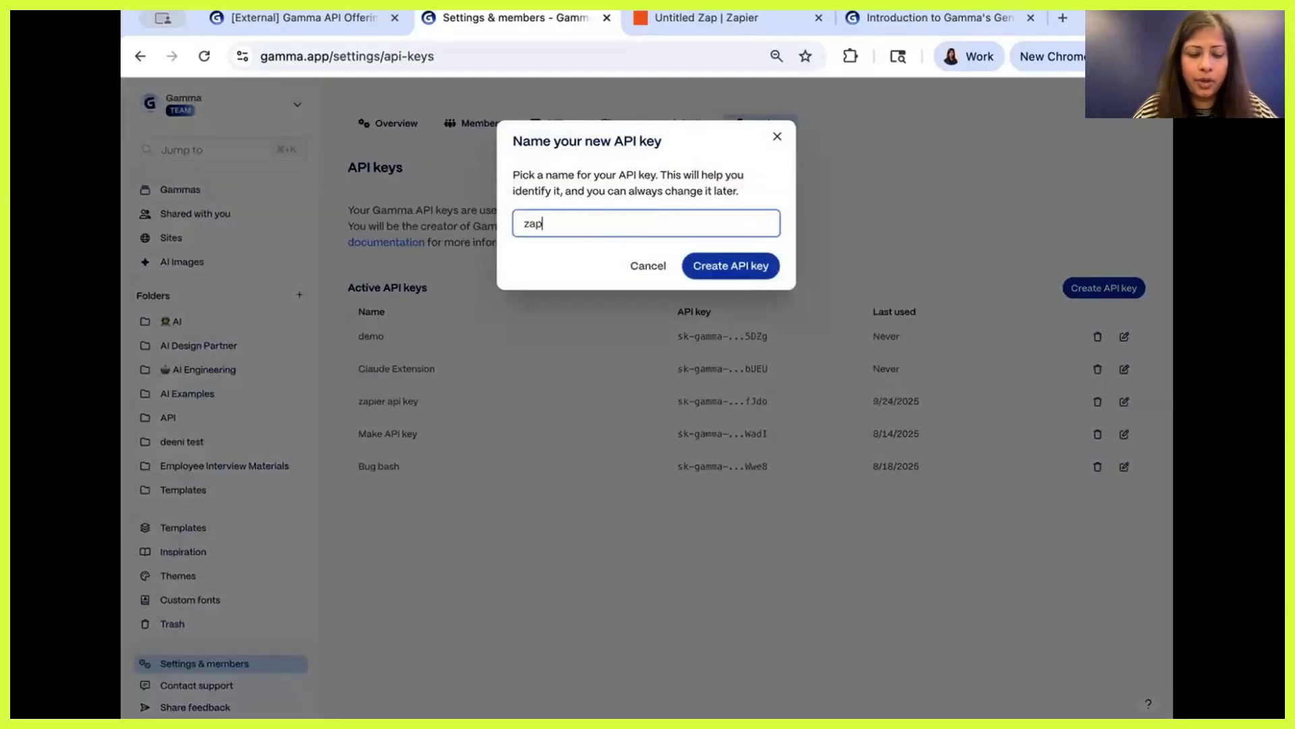
pyautogui.click(742, 264)
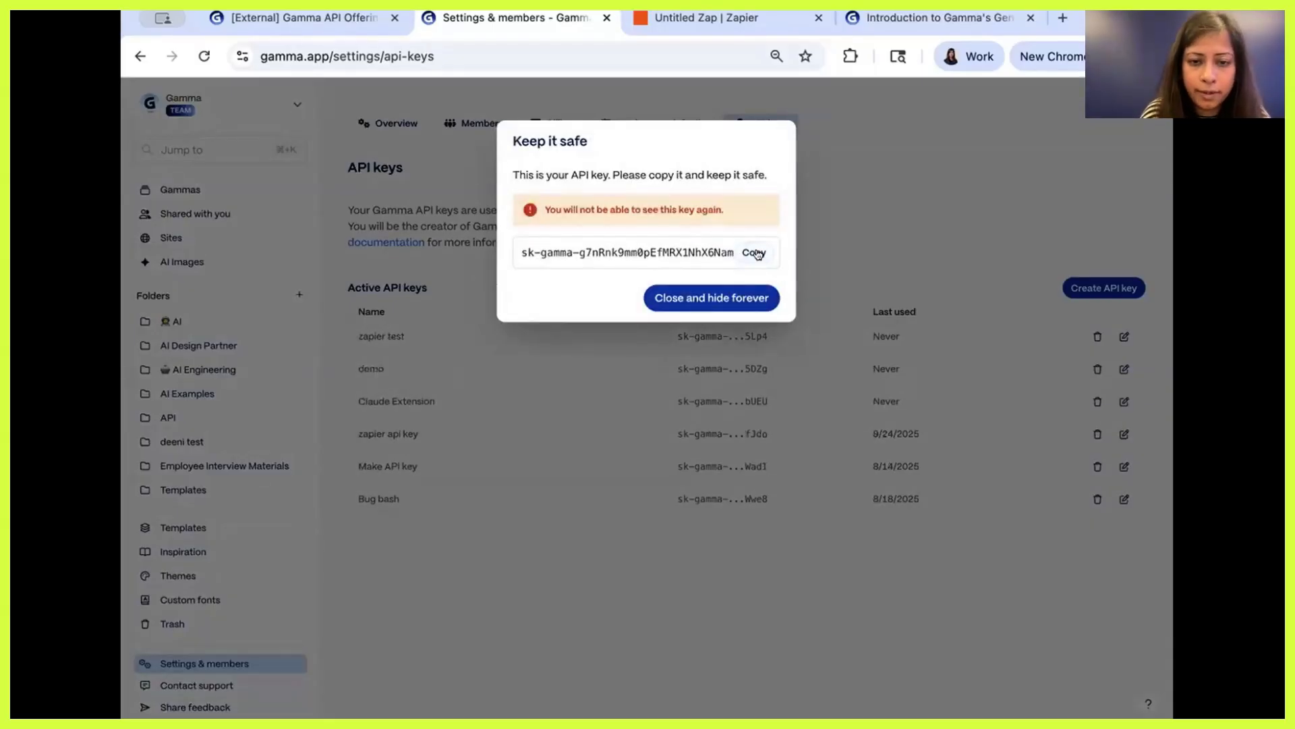
pyautogui.click(756, 253)
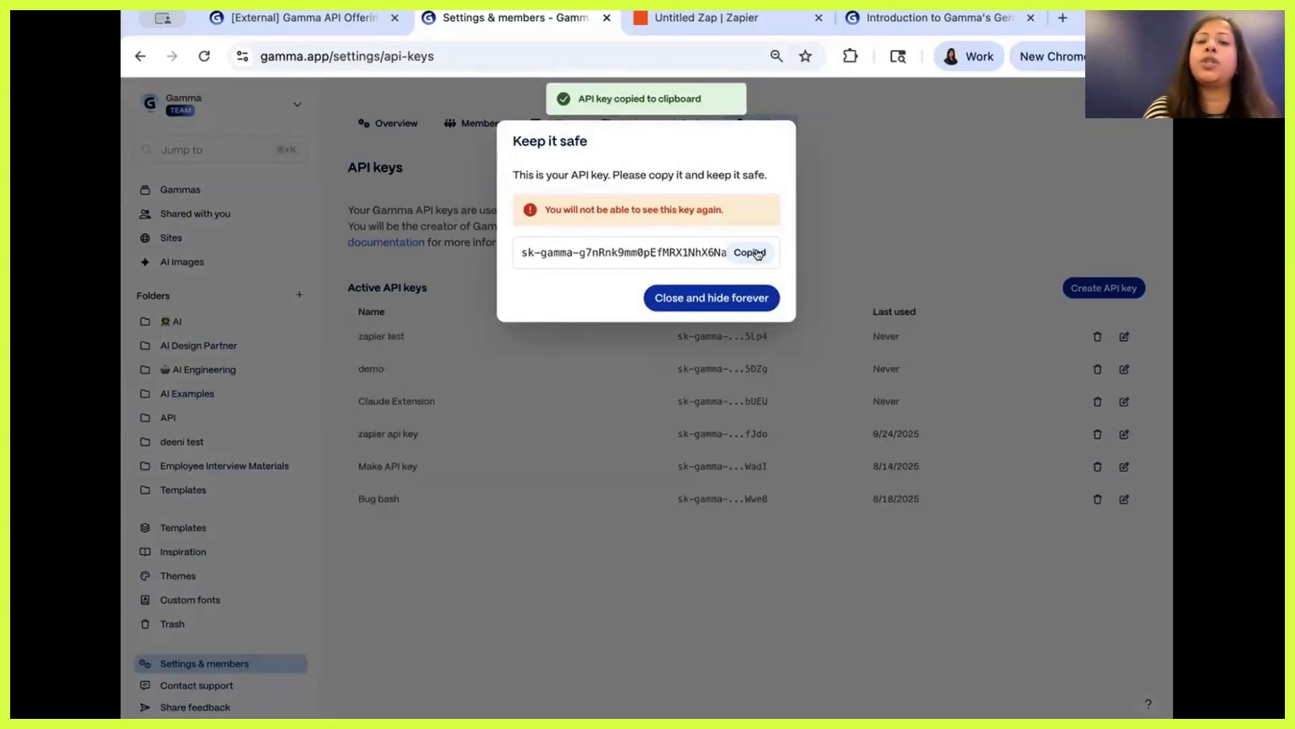
pyautogui.click(705, 295)
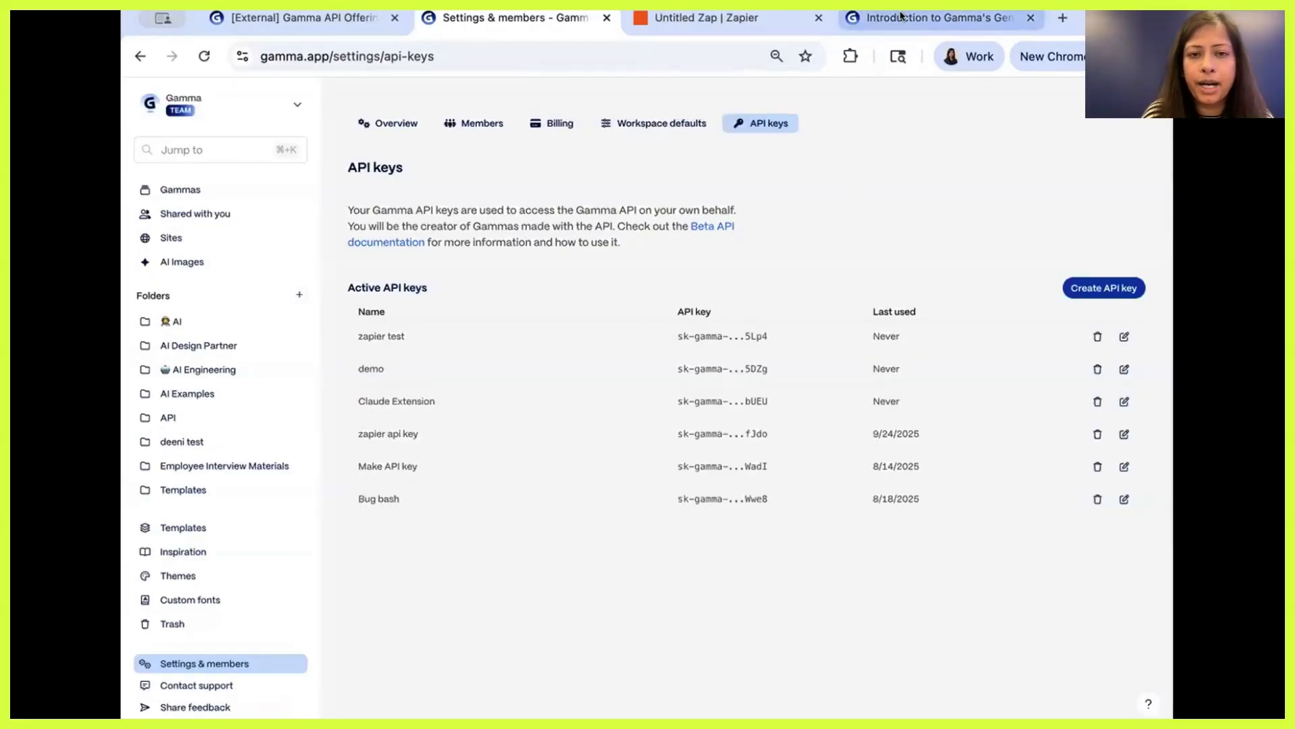
# Open the Access and Pricing page in Gamma's API documentation and look through its access, usage and pricing sections
pyautogui.click(706, 18)
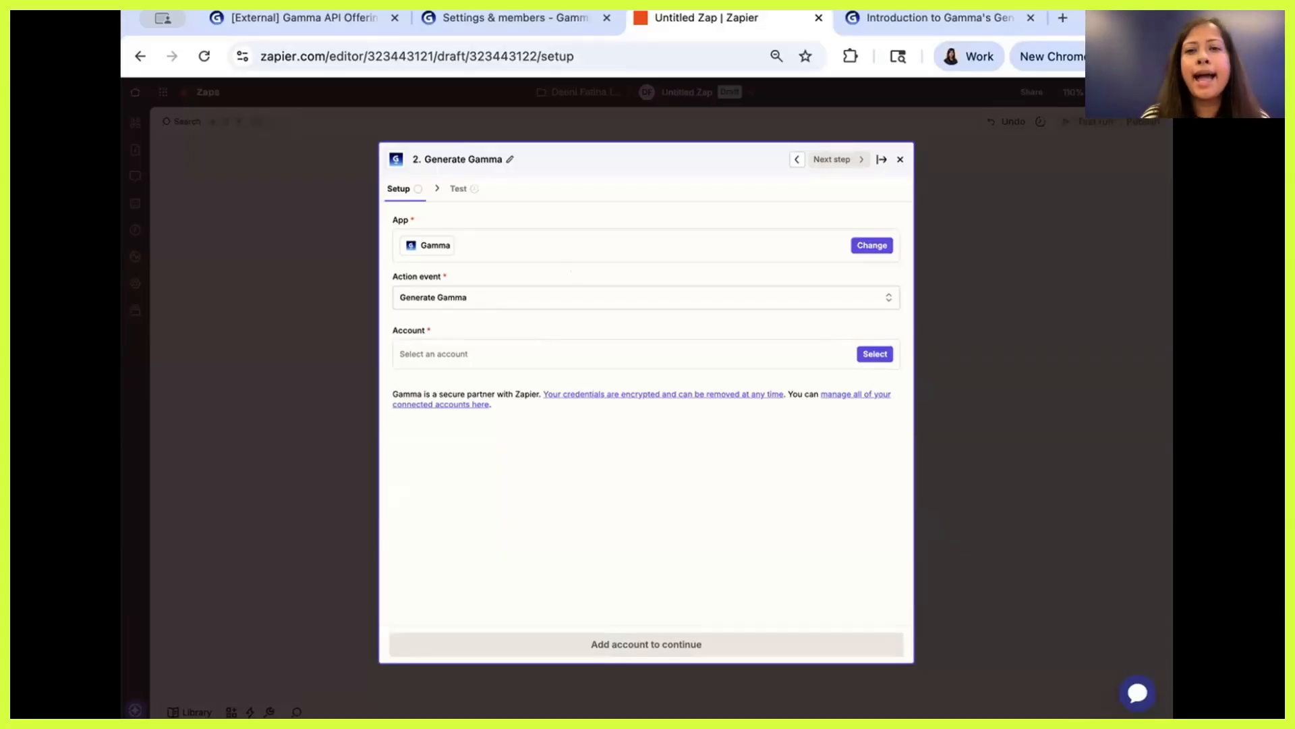
pyautogui.click(910, 20)
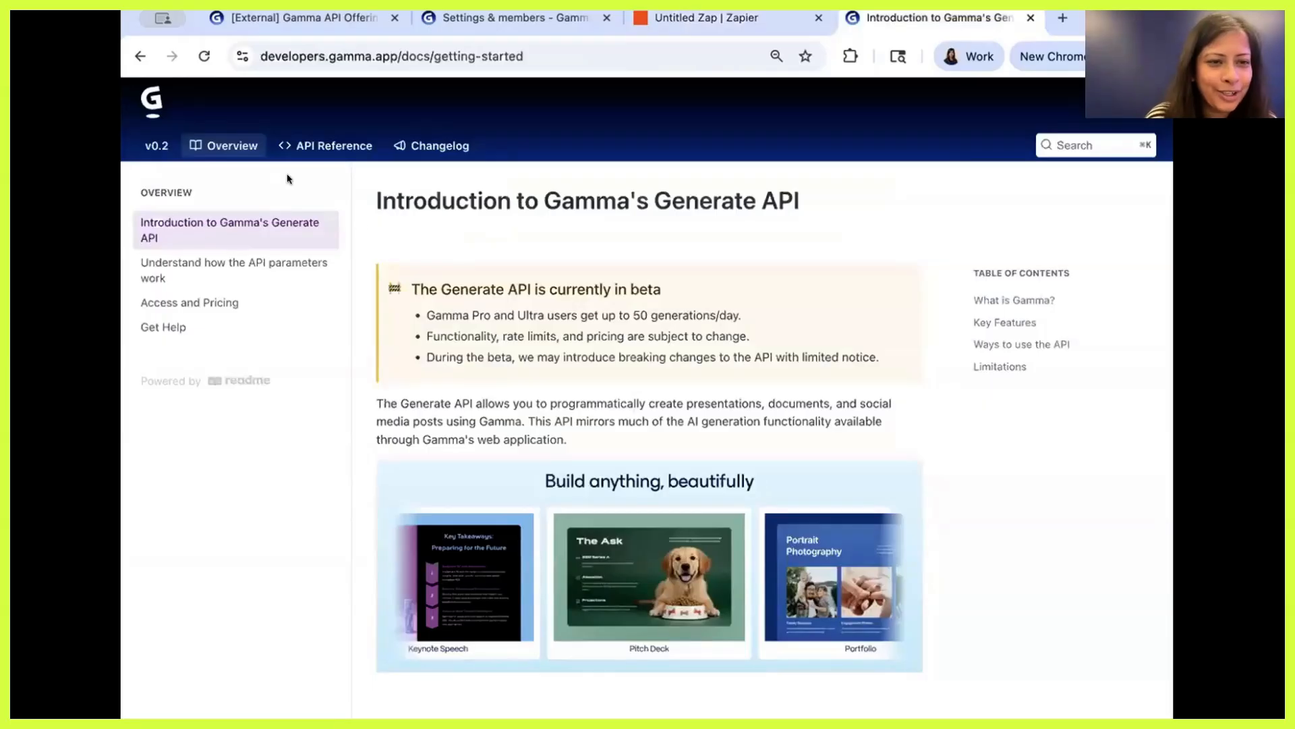
pyautogui.click(246, 302)
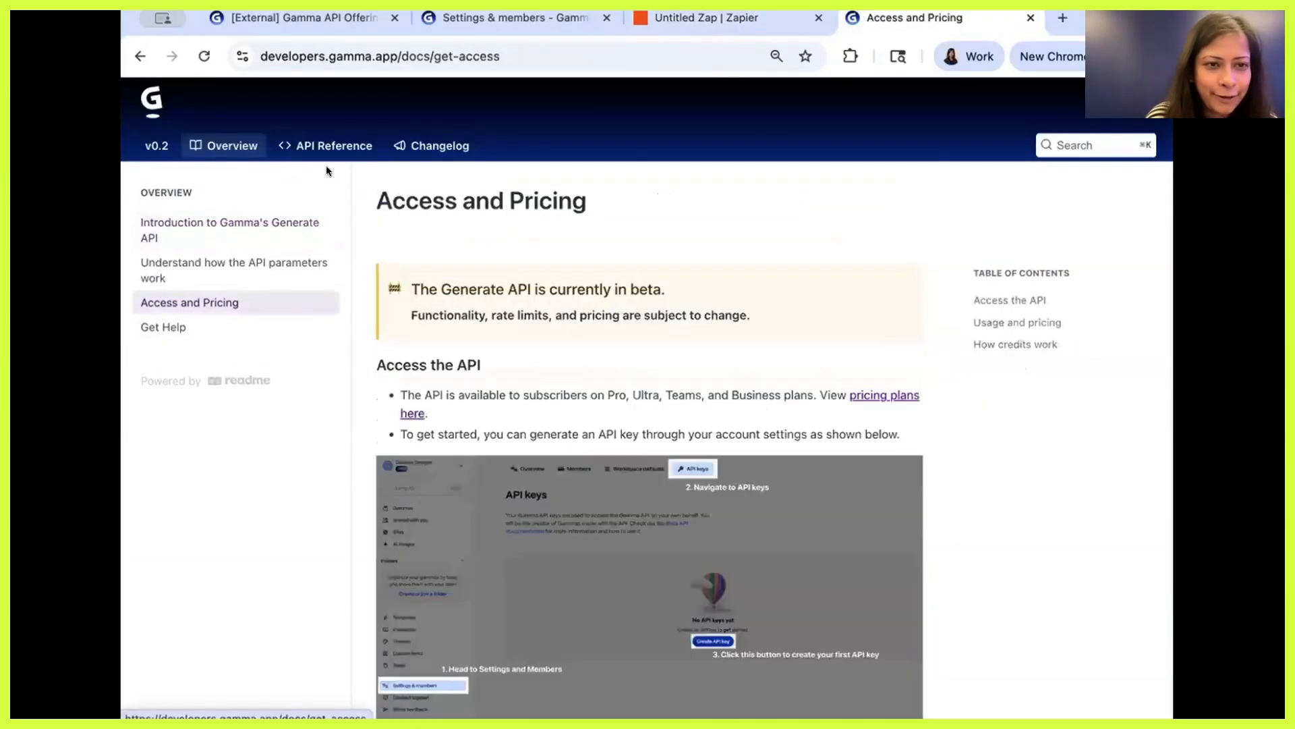
pyautogui.scroll(-6, 500, 265)
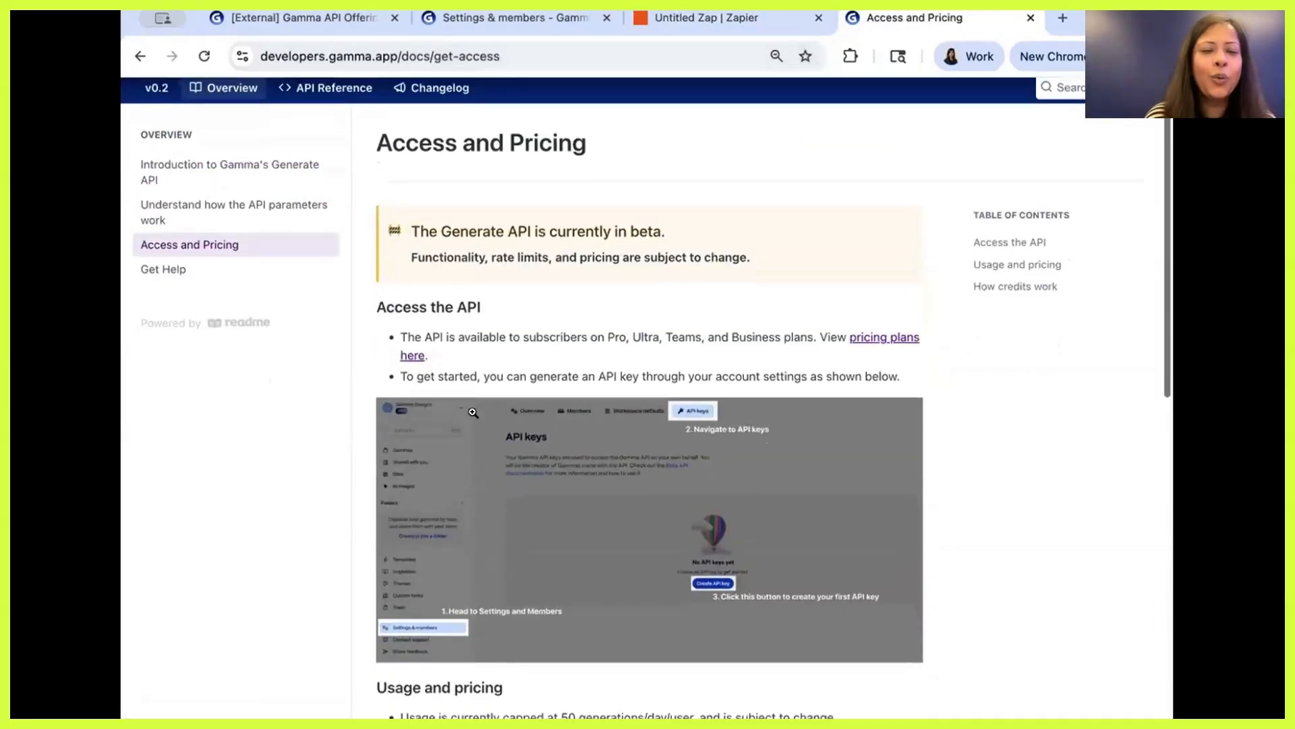
pyautogui.scroll(-3, 451, 520)
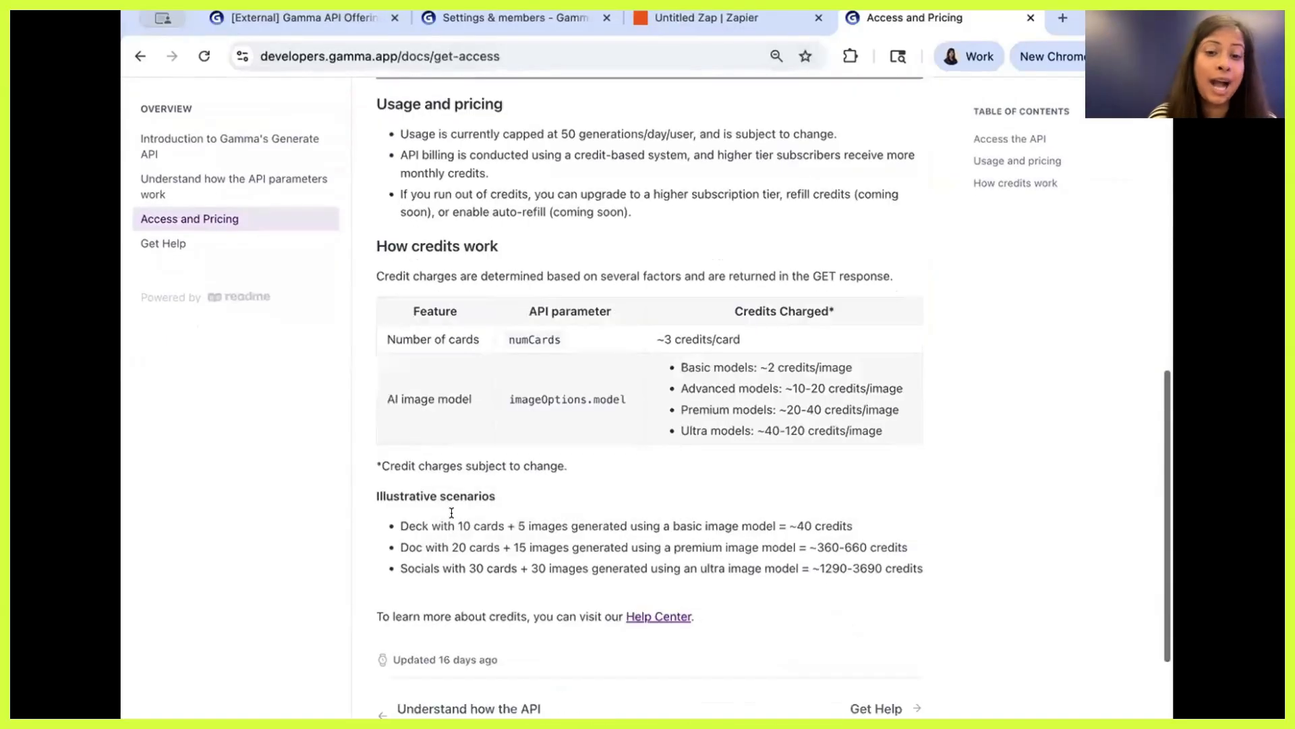
# Examine the How credits work table for the charges per card and per AI image model tier
pyautogui.scroll(5, 465, 336)
pyautogui.moveTo(434, 337); pyautogui.dragTo(425, 336)
pyautogui.tripleClick(425, 336)
pyautogui.tripleClick(925, 340)
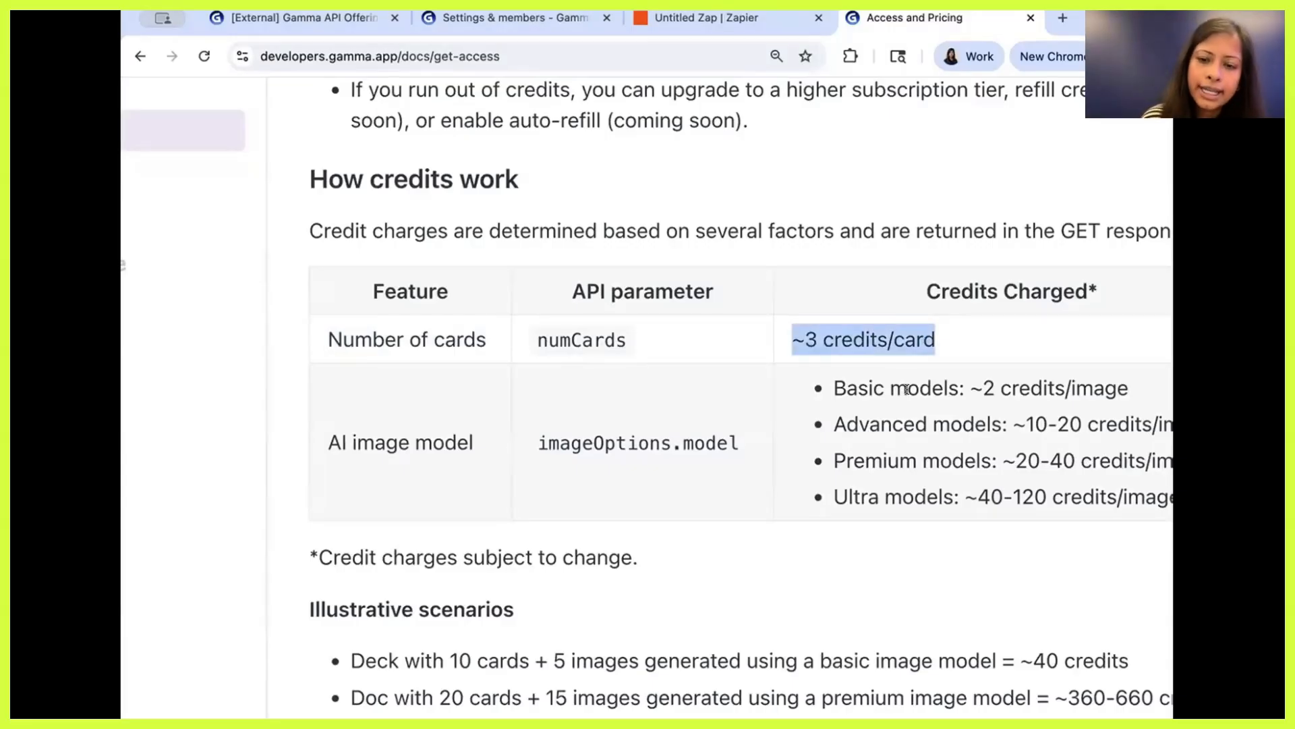
pyautogui.hscroll(4, 906, 390)
pyautogui.tripleClick(273, 433)
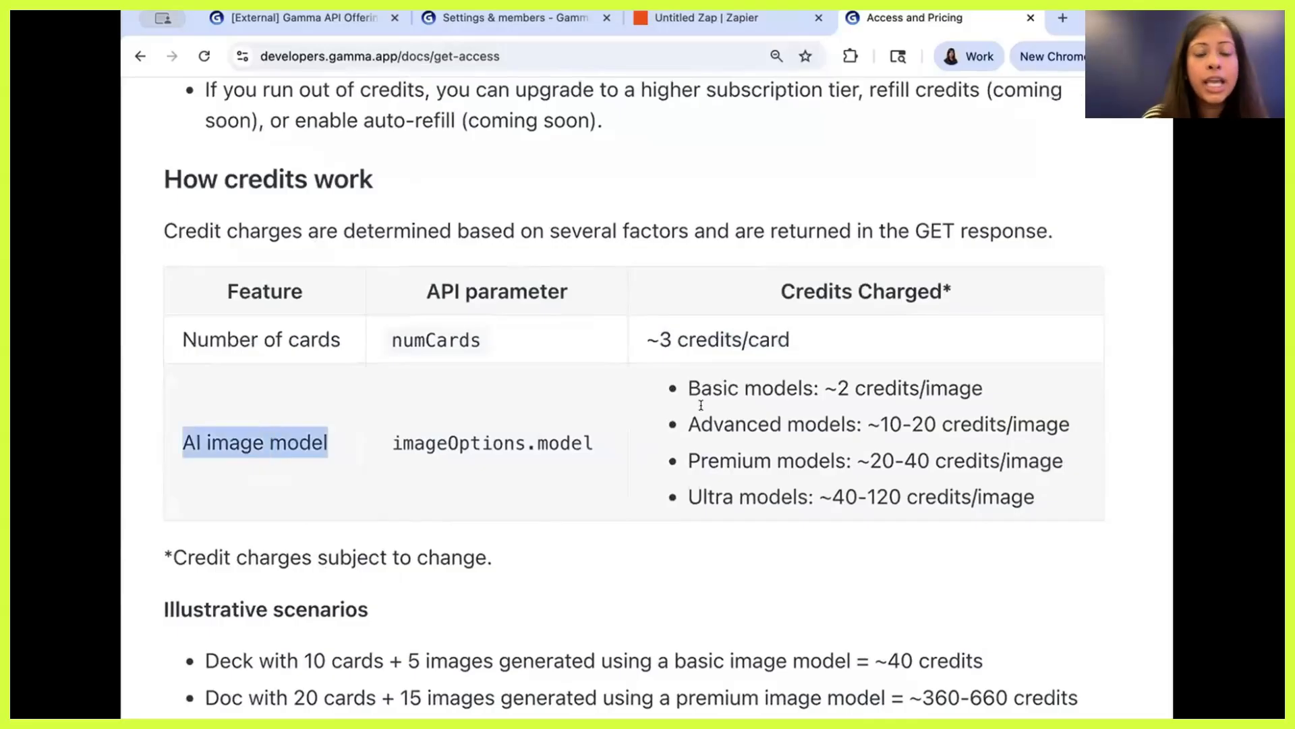
pyautogui.click(767, 383)
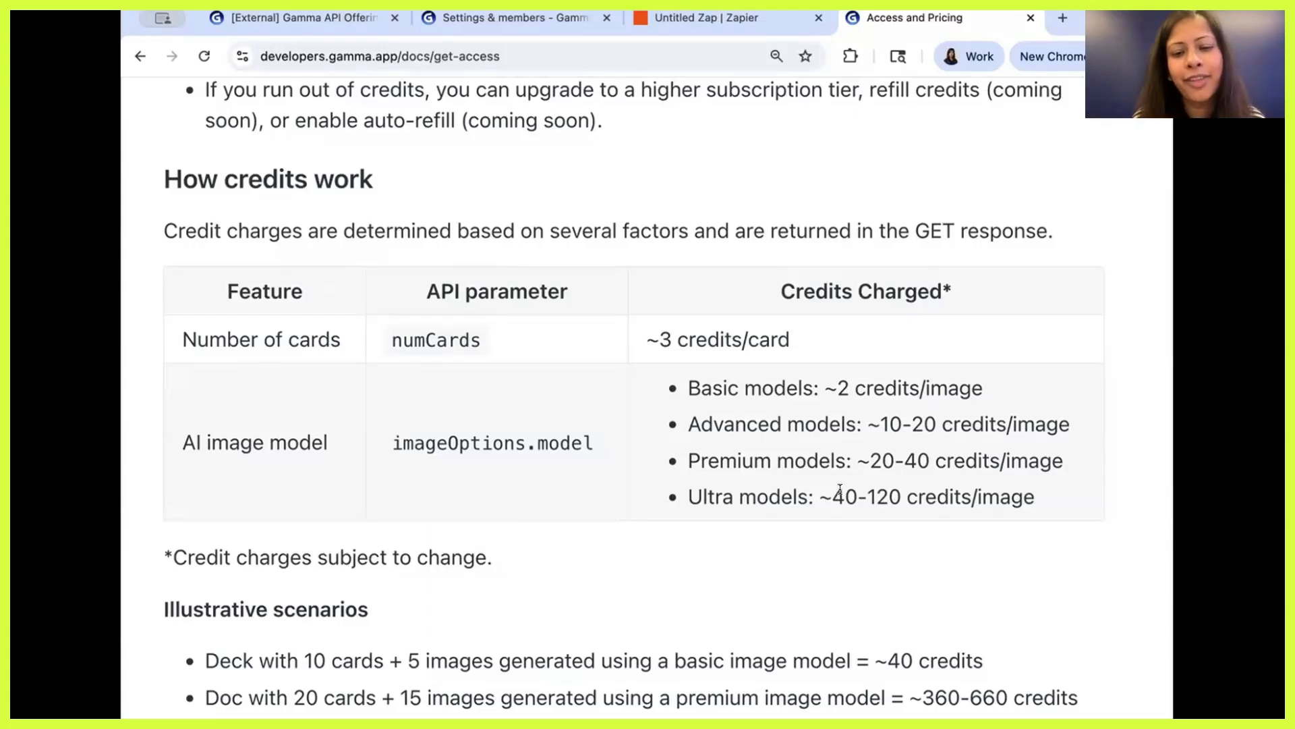
pyautogui.moveTo(831, 495); pyautogui.dragTo(894, 496)
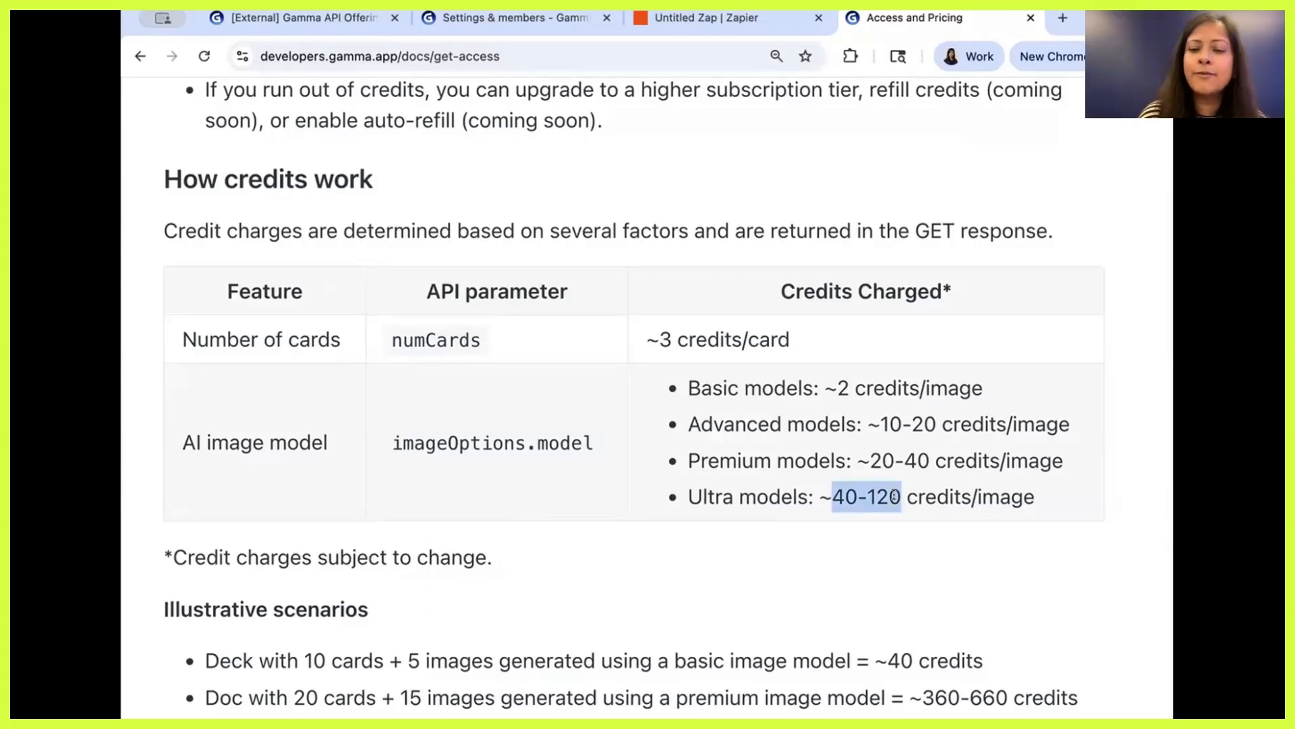
pyautogui.click(895, 496)
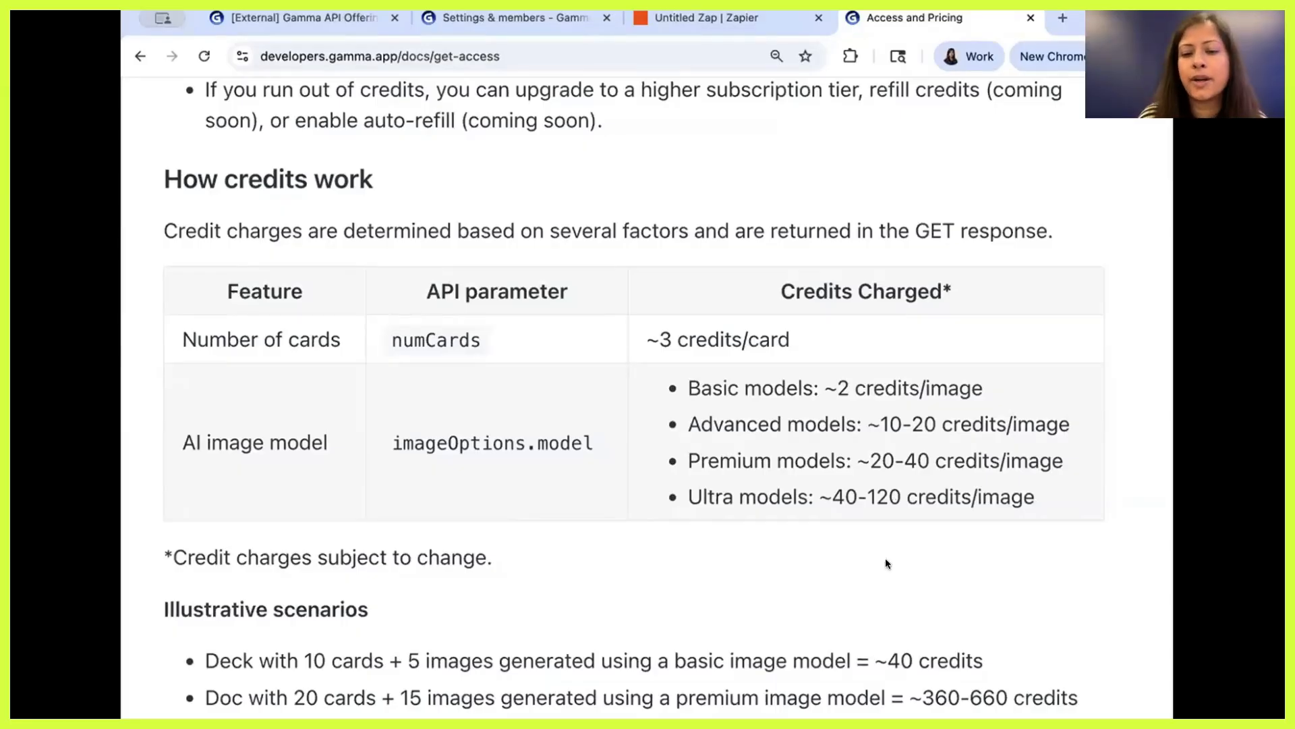
pyautogui.scroll(-5, 888, 562)
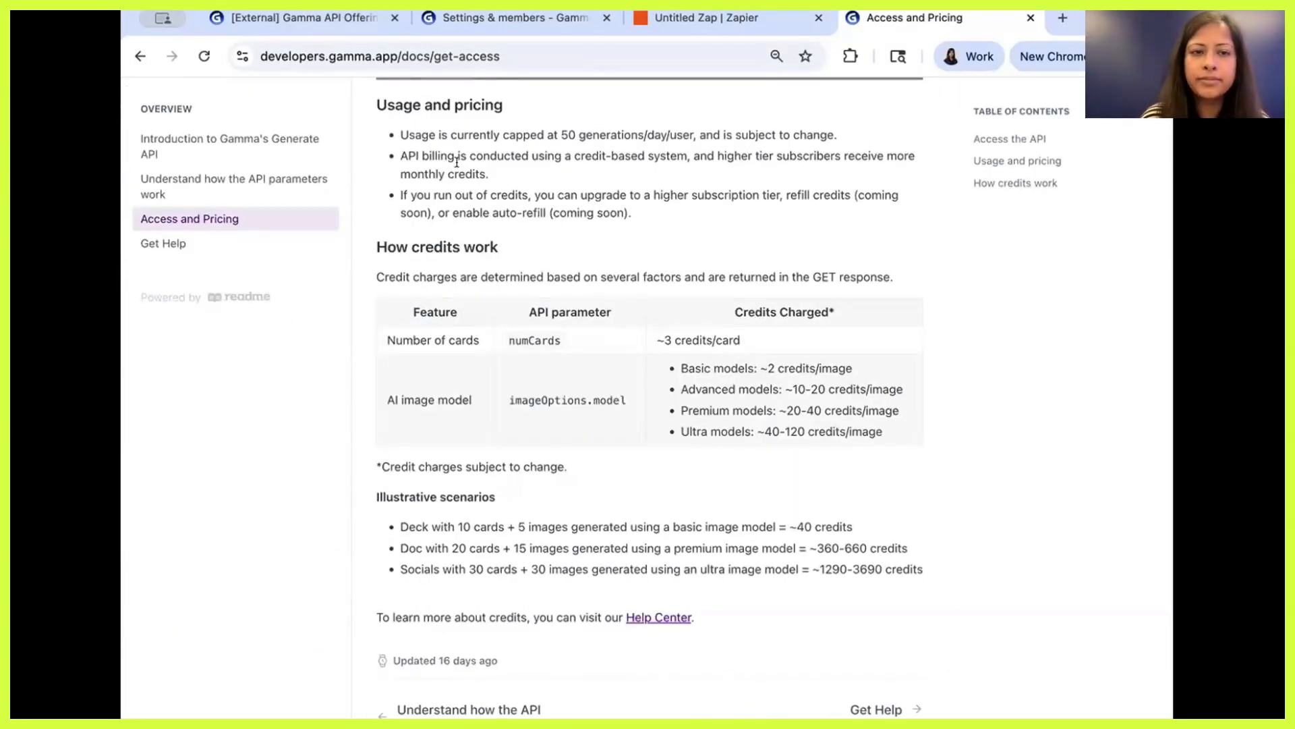
# Return to the Zap, select the existing personal Gamma account for the Generate Gamma step and continue to its configuration
pyautogui.click(304, 17)
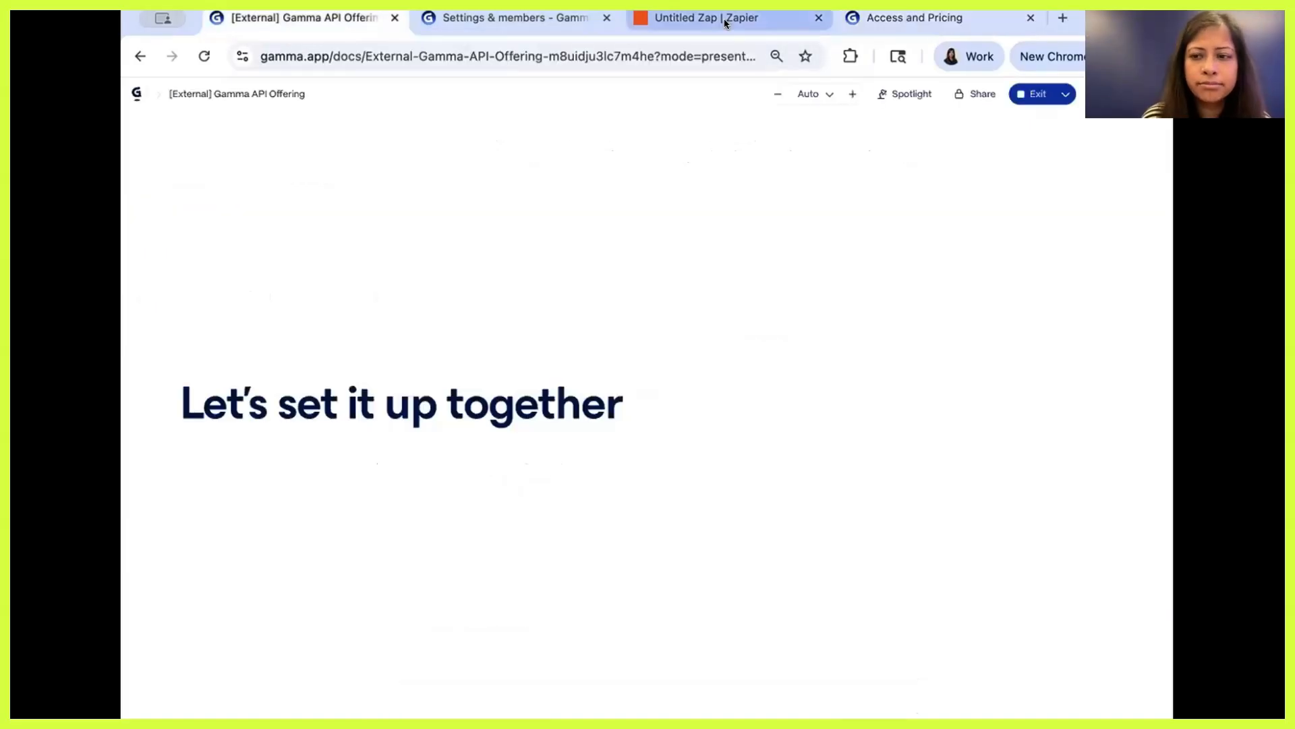
pyautogui.click(722, 19)
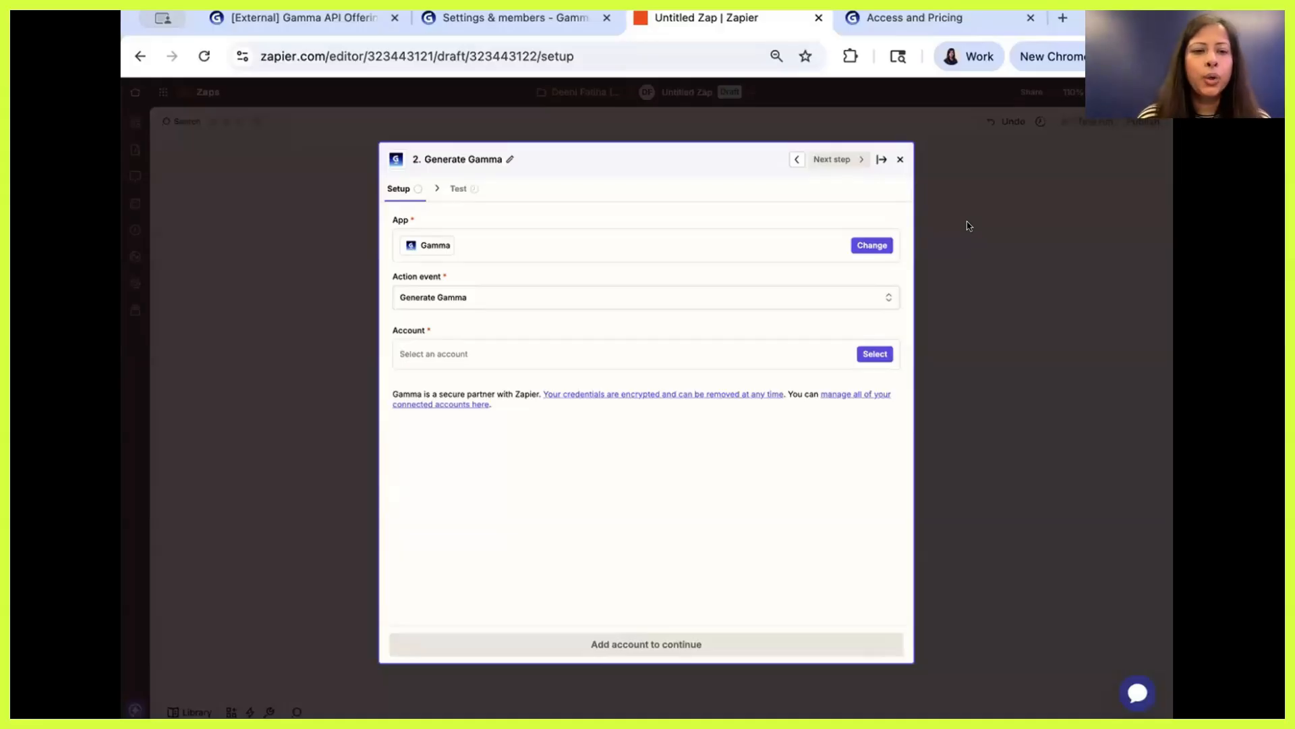
pyautogui.click(488, 357)
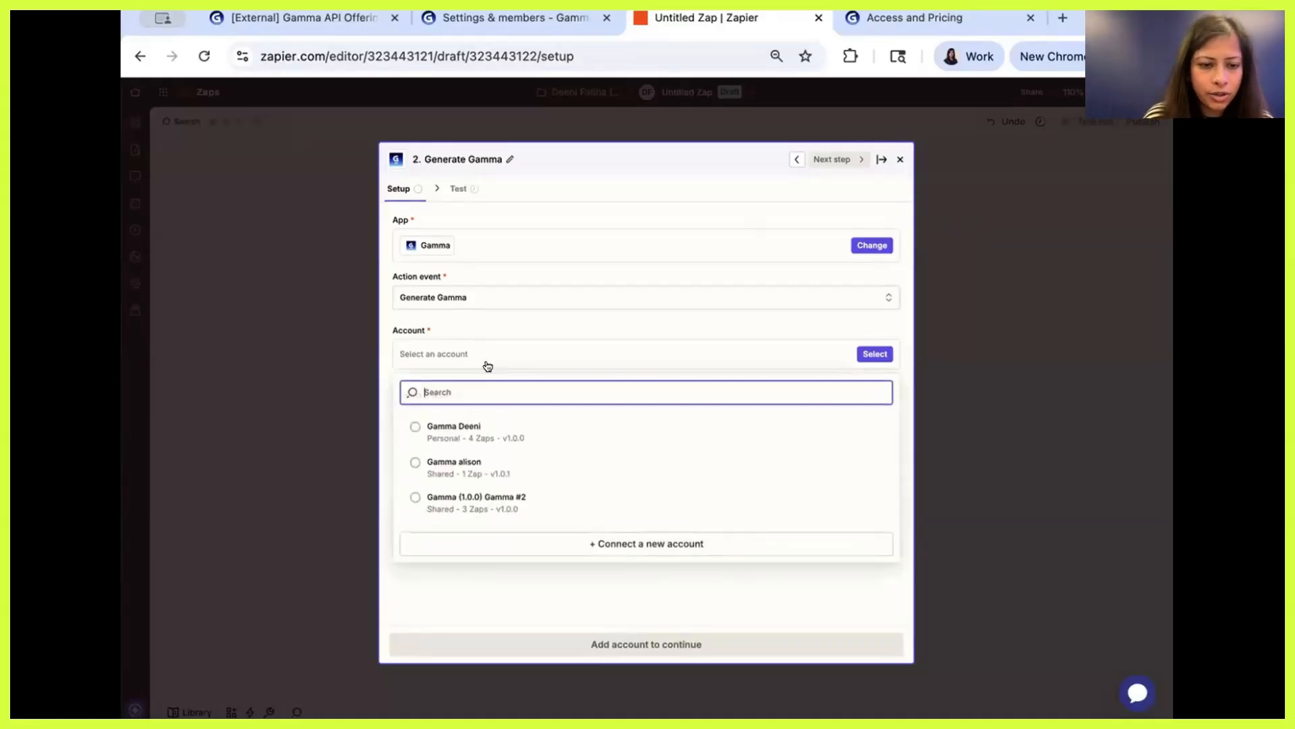
pyautogui.click(478, 440)
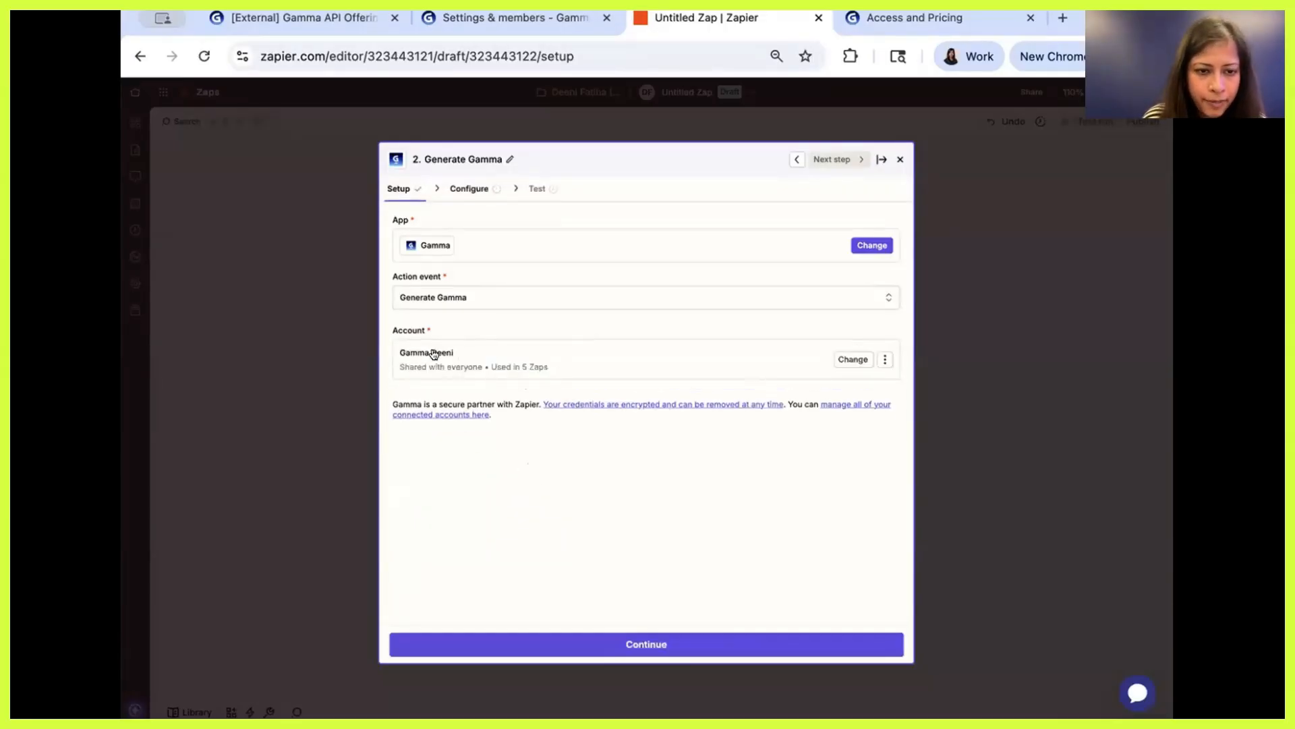
pyautogui.click(651, 645)
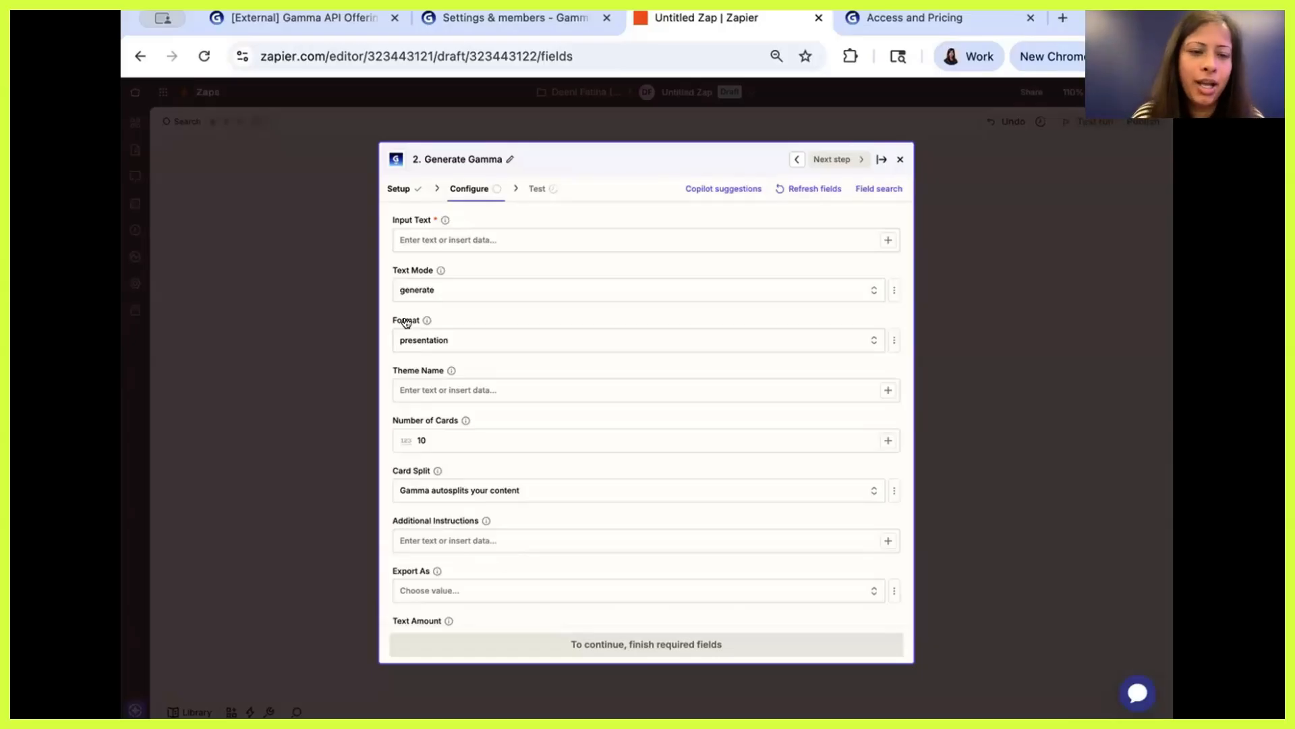
# Review the options available for the Format field of the Generate Gamma step, leaving the selection as is
pyautogui.click(529, 345)
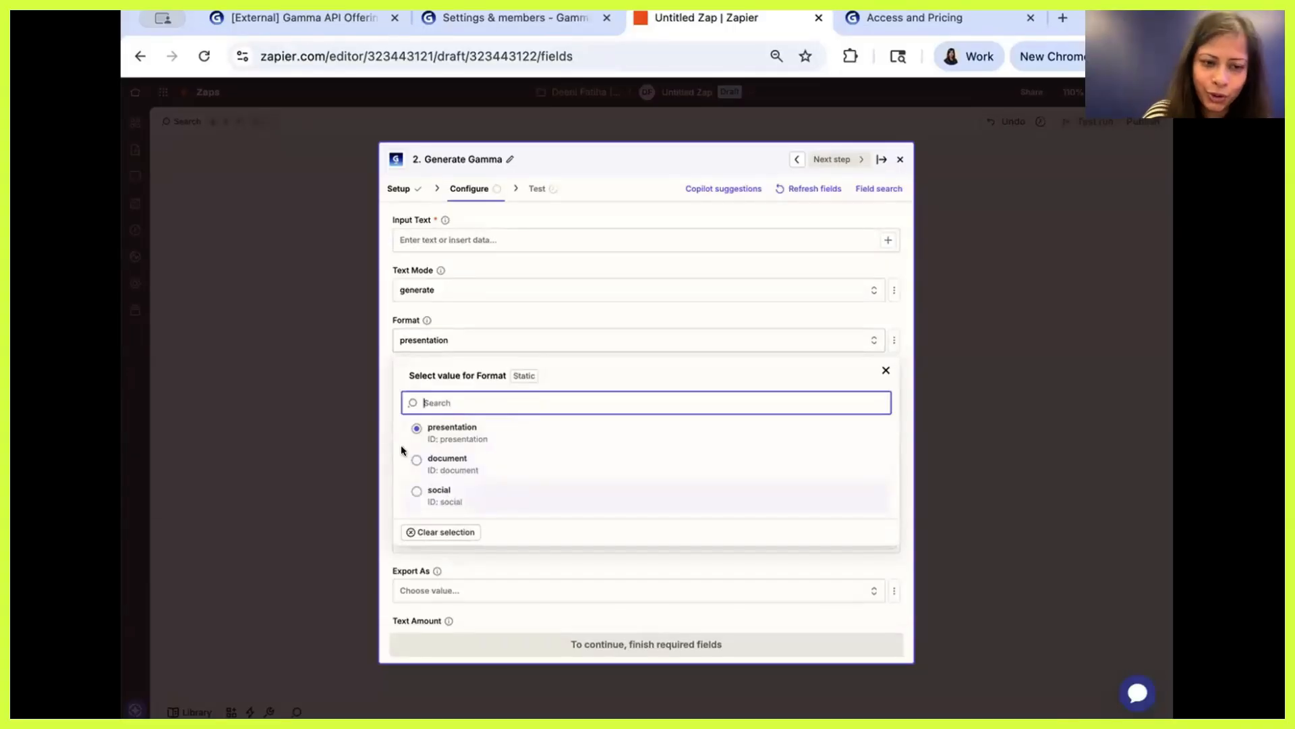
pyautogui.click(382, 408)
pyautogui.scroll(-1, 473, 378)
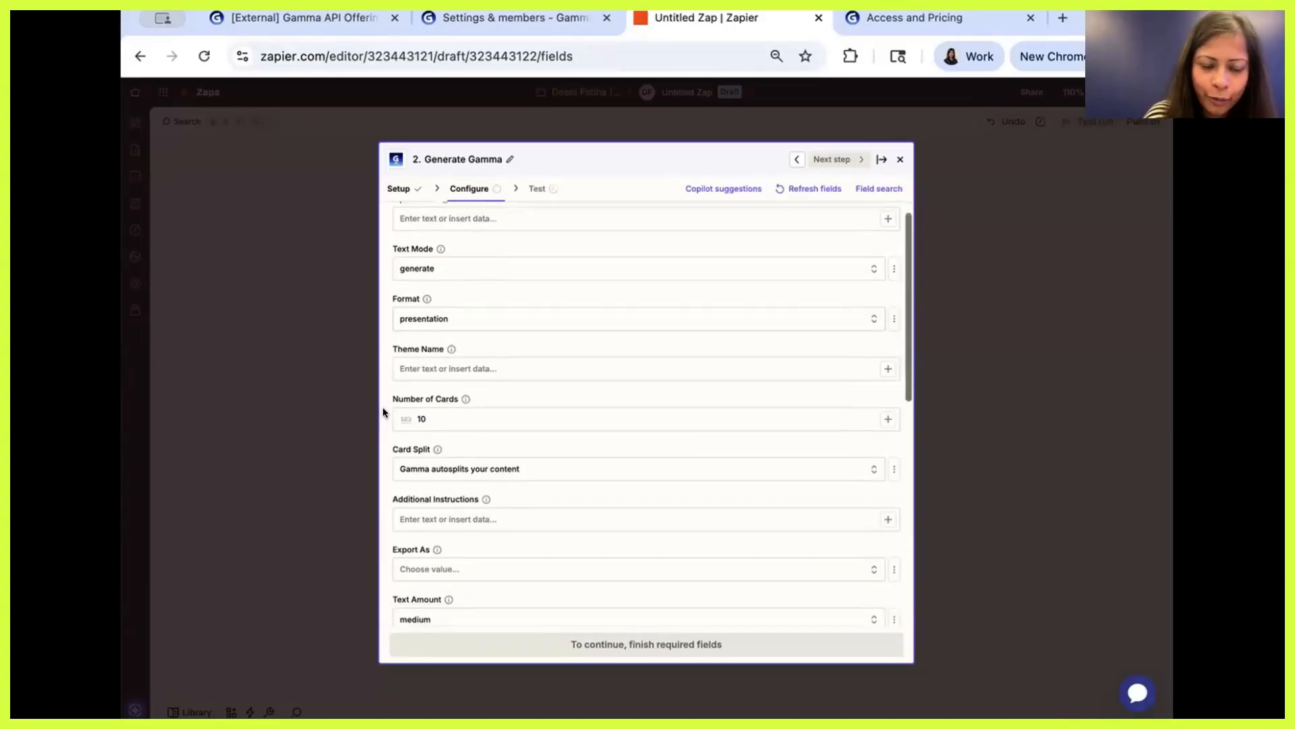
# Set the Theme Name to "Night Sky", checking the field's description along the way
pyautogui.click(513, 364)
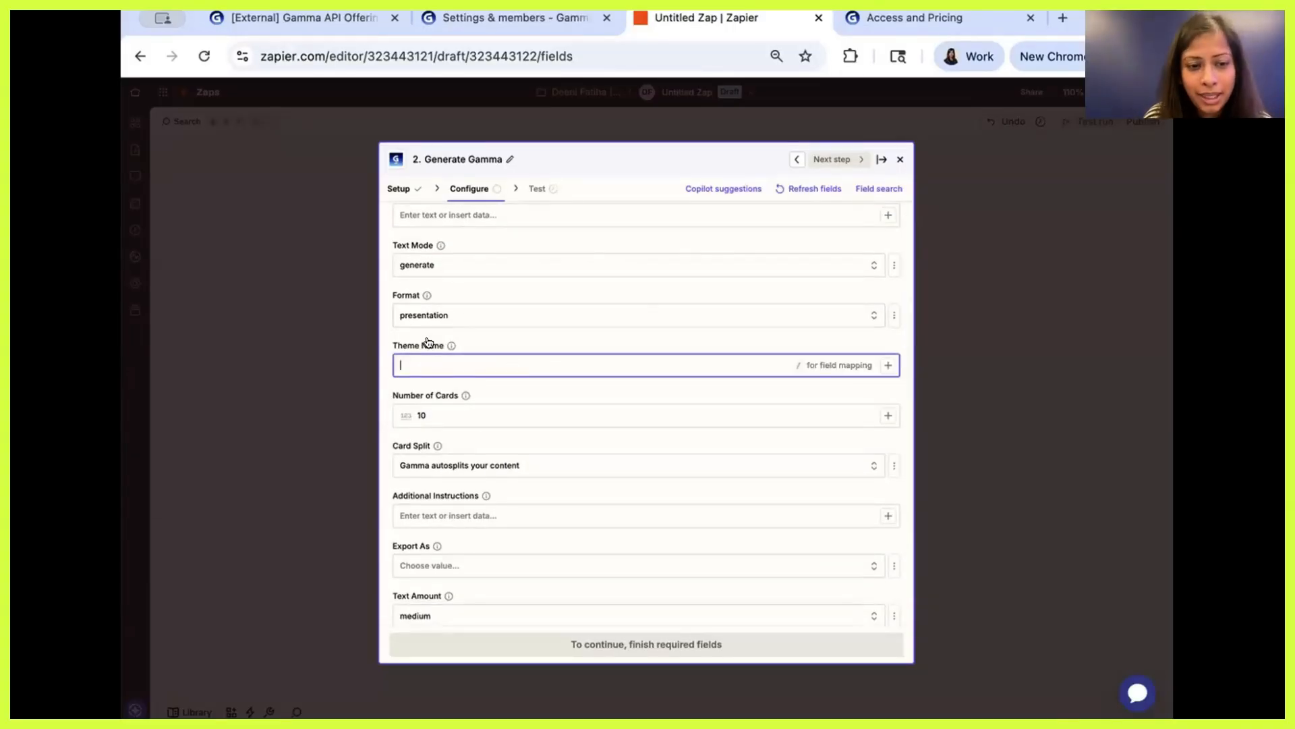
pyautogui.moveTo(427, 342)
pyautogui.write('Night')
pyautogui.click(444, 354)
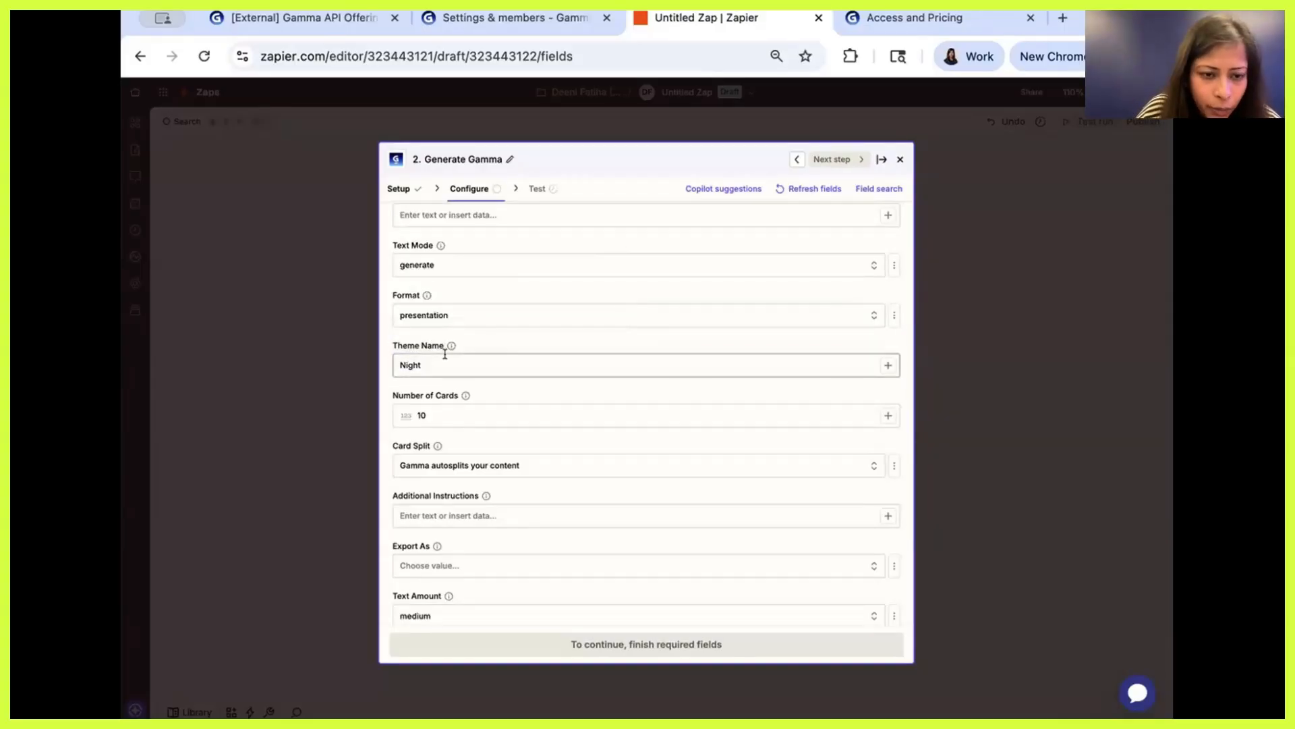
pyautogui.moveTo(450, 344)
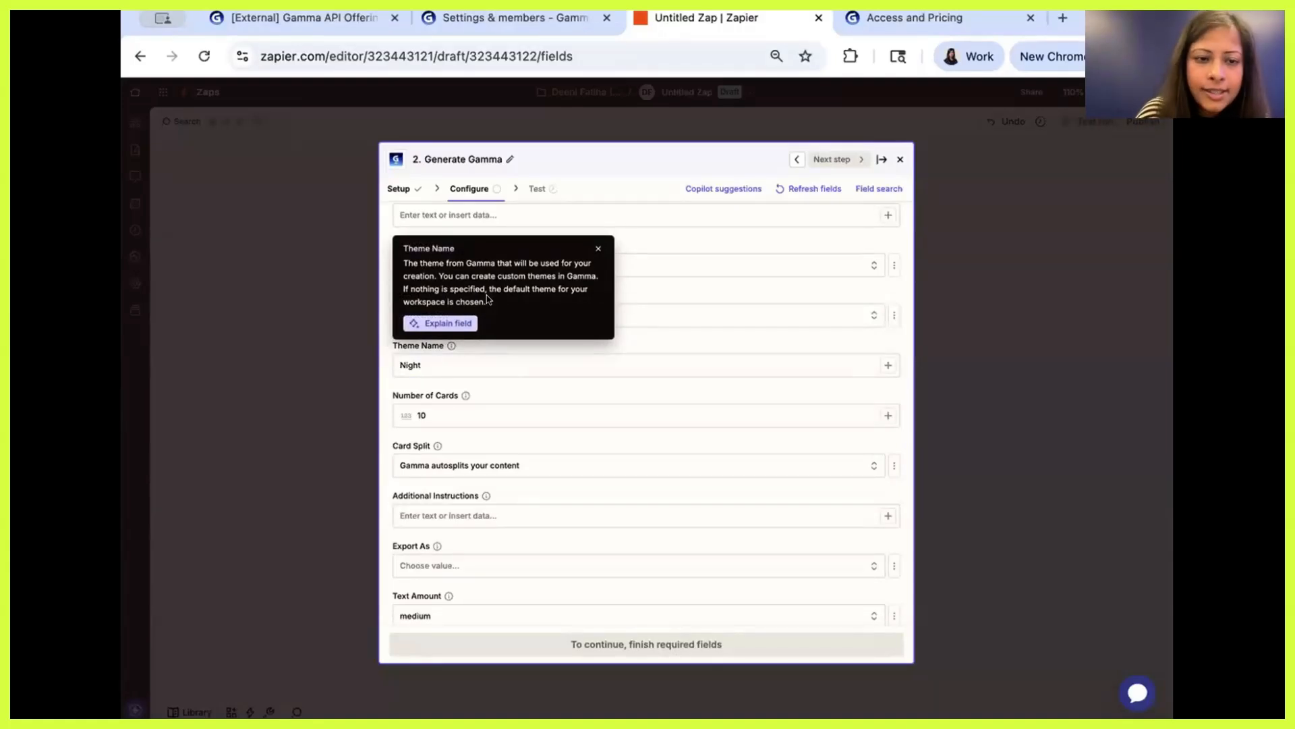
pyautogui.click(442, 365)
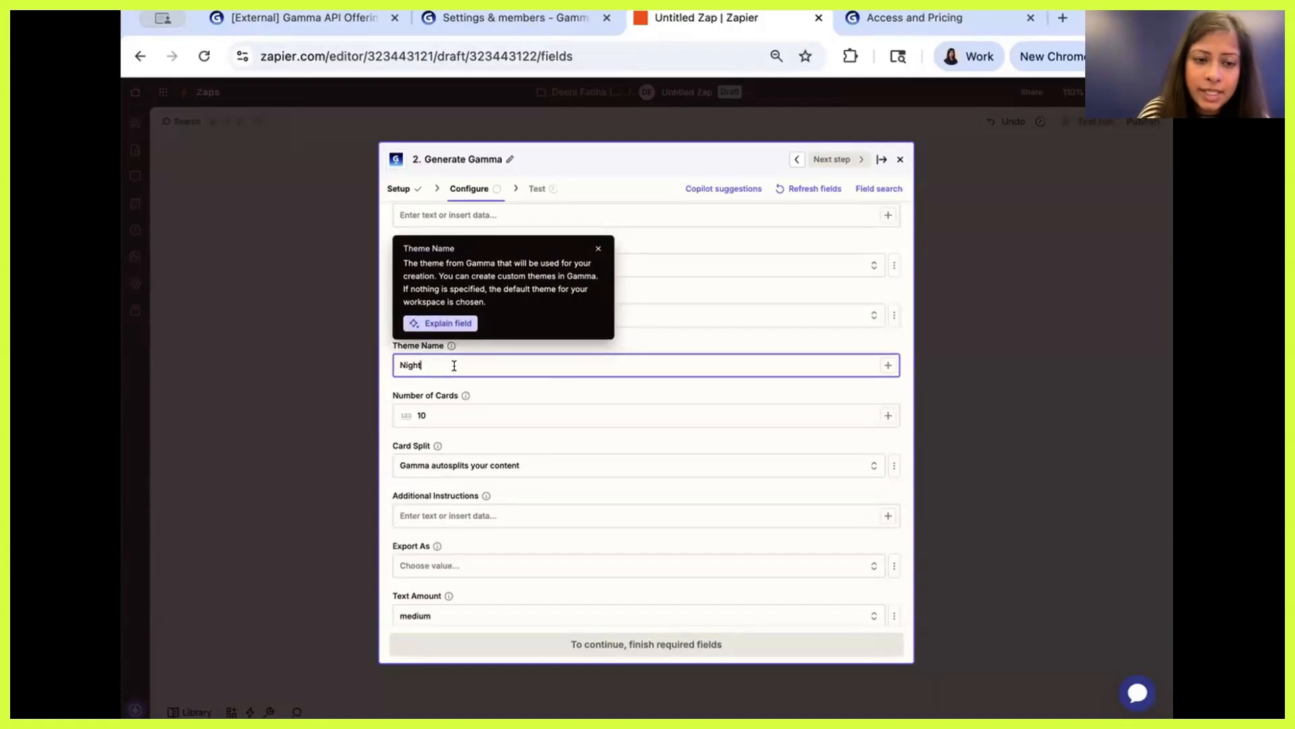
pyautogui.click(599, 250)
pyautogui.click(521, 362)
pyautogui.write('Sky')
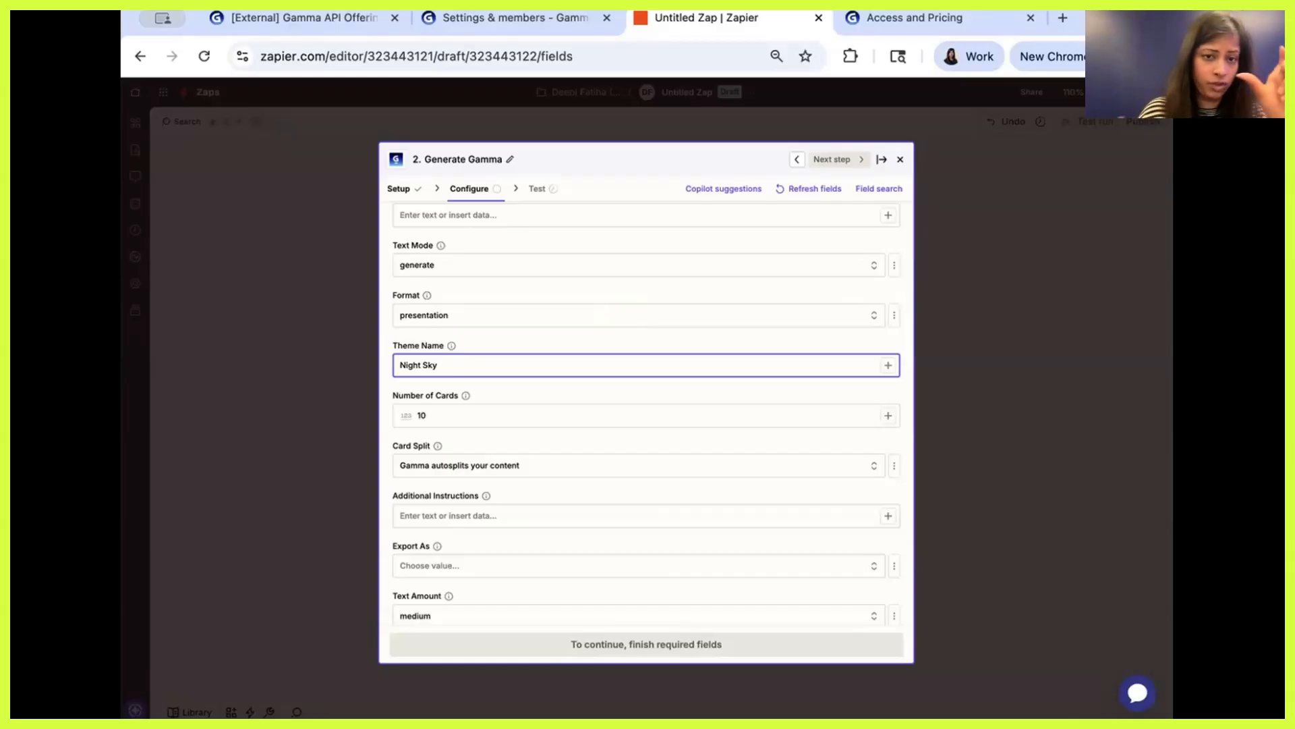
# Clear the Theme Name field of the Generate Gamma step
pyautogui.press('BackSpace')
pyautogui.press('BackSpace')
pyautogui.press('BackSpace')
pyautogui.press('BackSpace')
pyautogui.press('BackSpace')
pyautogui.press('BackSpace')
pyautogui.press('BackSpace')
pyautogui.press('BackSpace')
pyautogui.press('BackSpace')
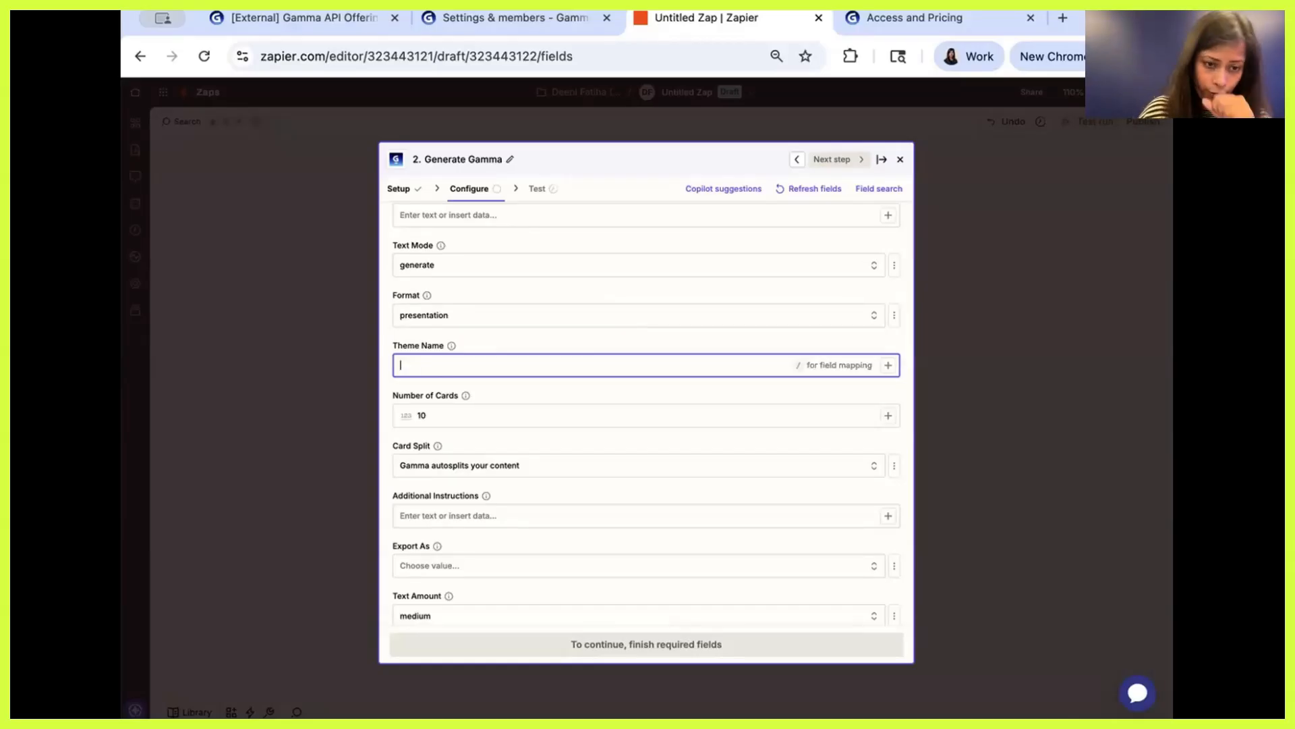
pyautogui.click(438, 413)
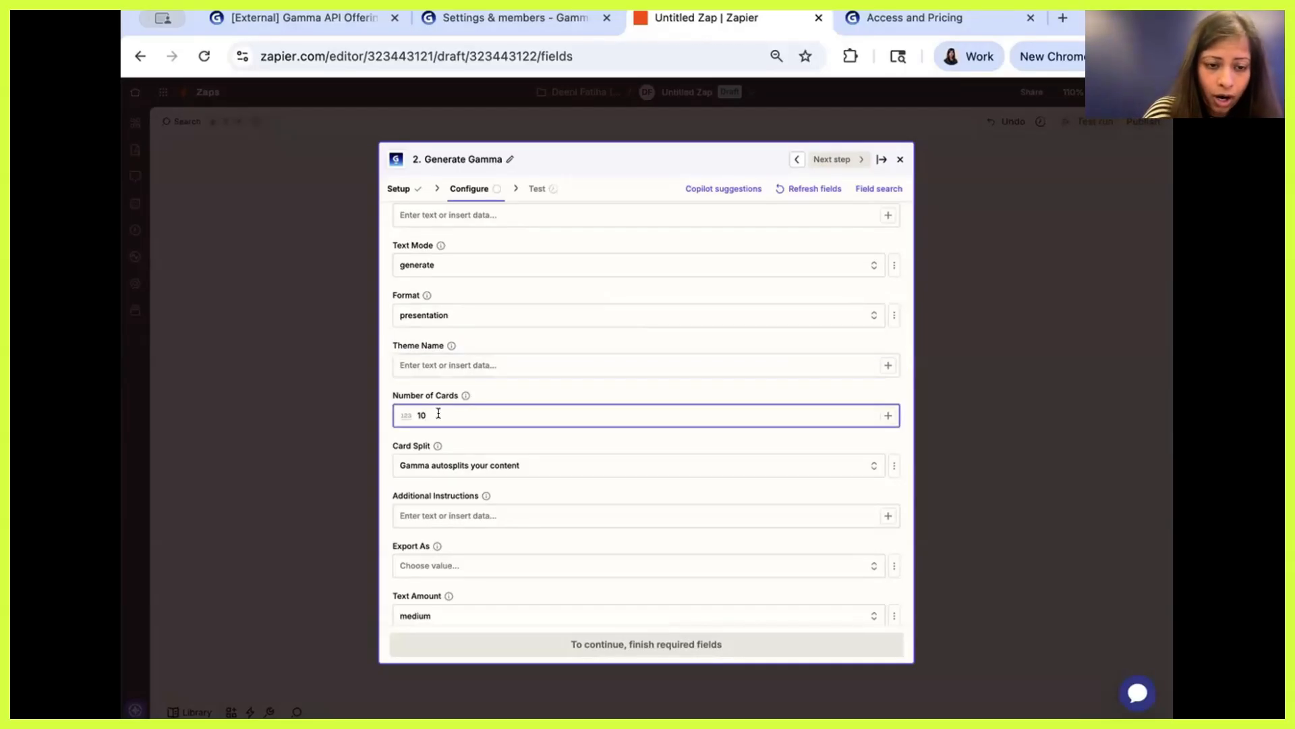
# Map the Google Docs step's File Raw Plaintext Content into the Input Text field, keeping a single instance of it
pyautogui.scroll(1, 438, 413)
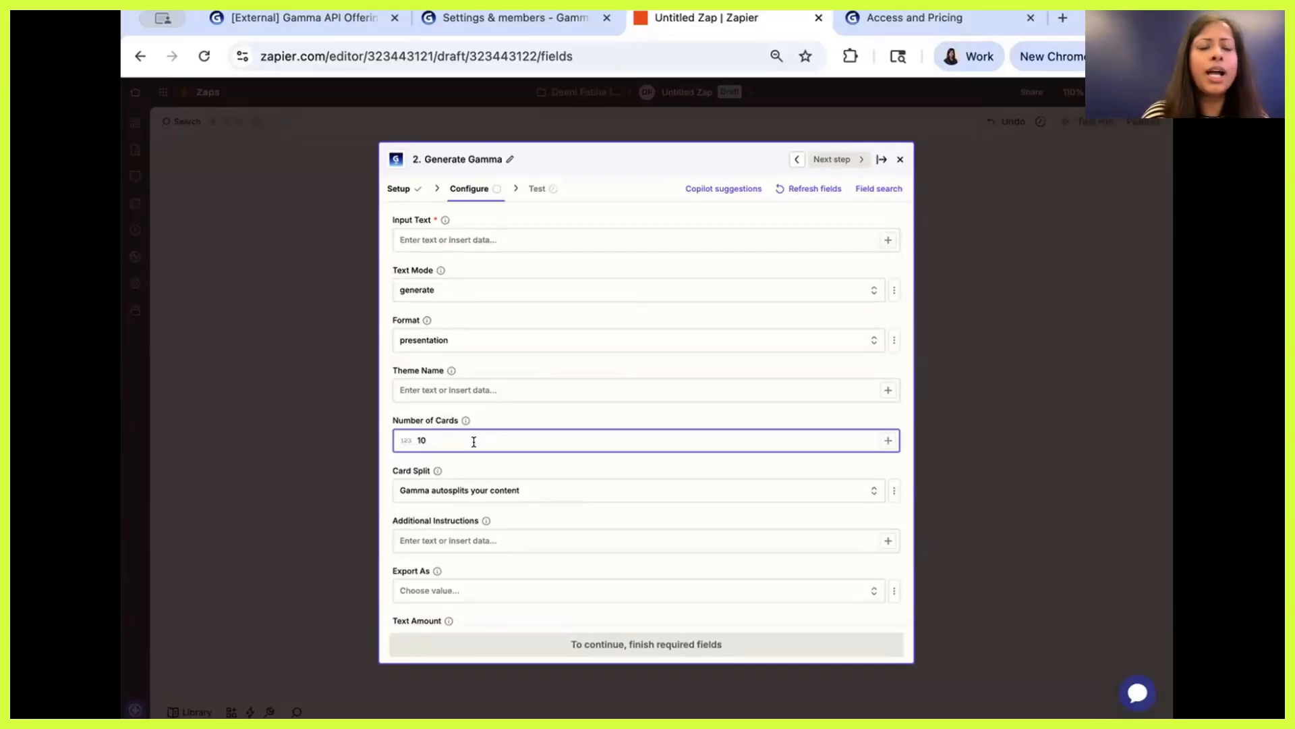
pyautogui.click(528, 241)
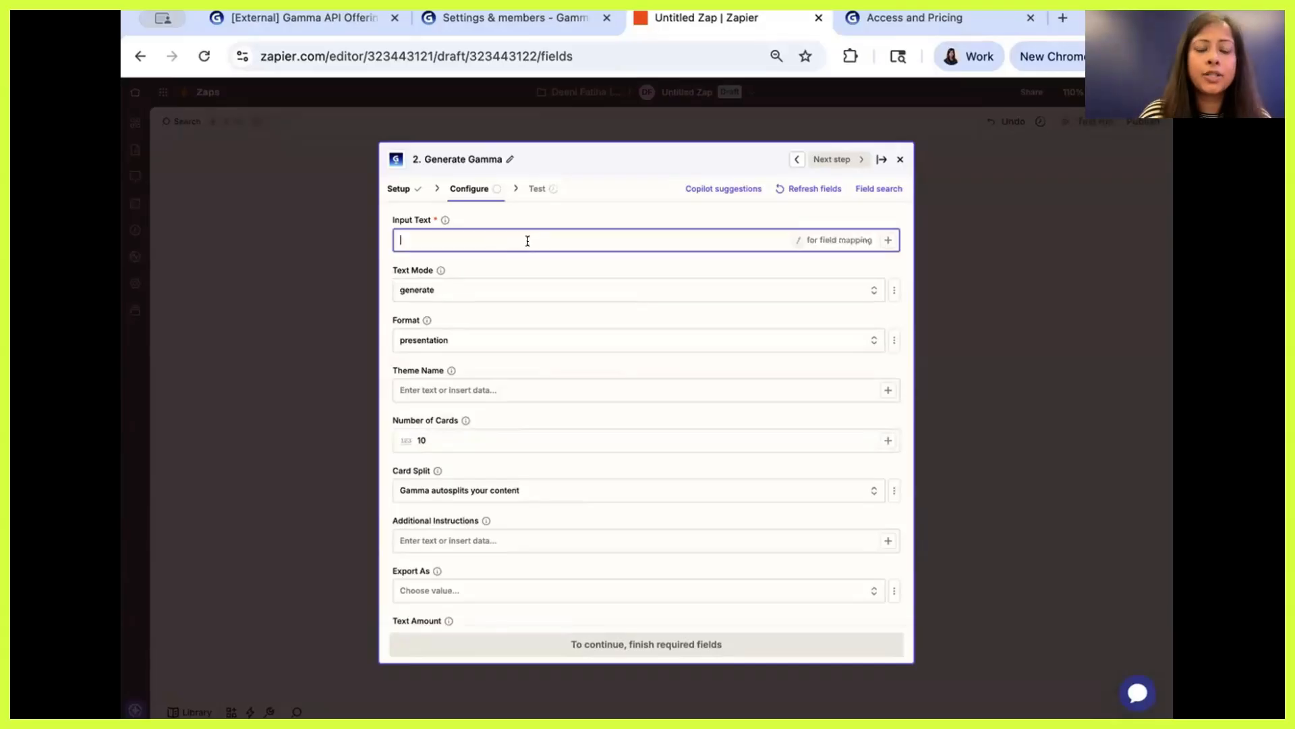
pyautogui.click(564, 221)
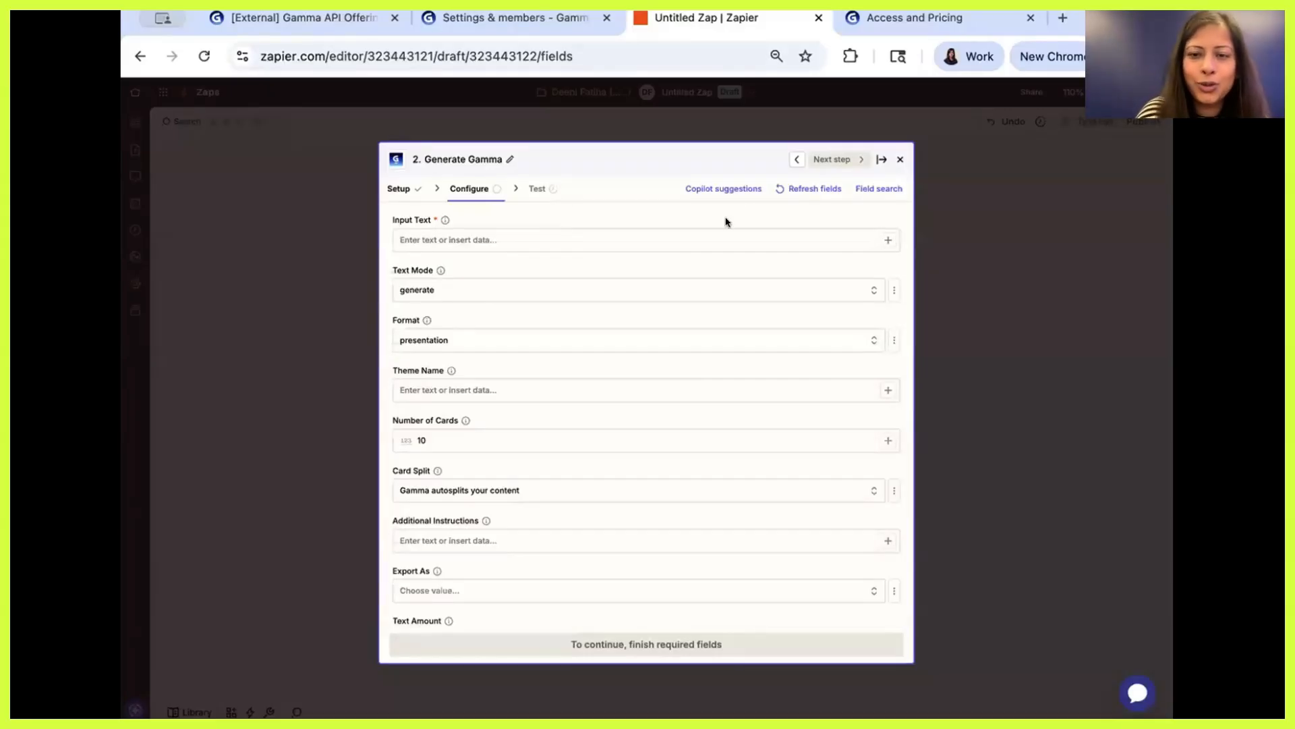
pyautogui.click(890, 241)
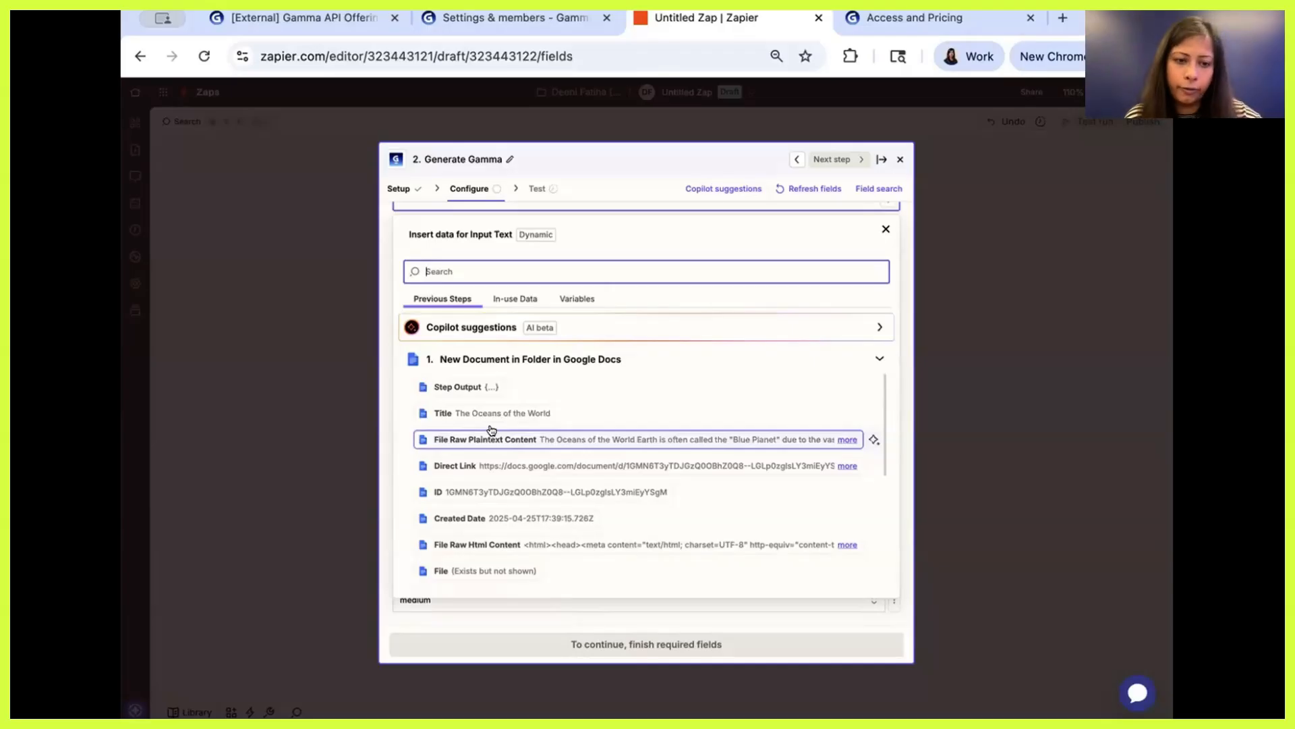
pyautogui.scroll(-1, 555, 414)
pyautogui.scroll(1, 556, 414)
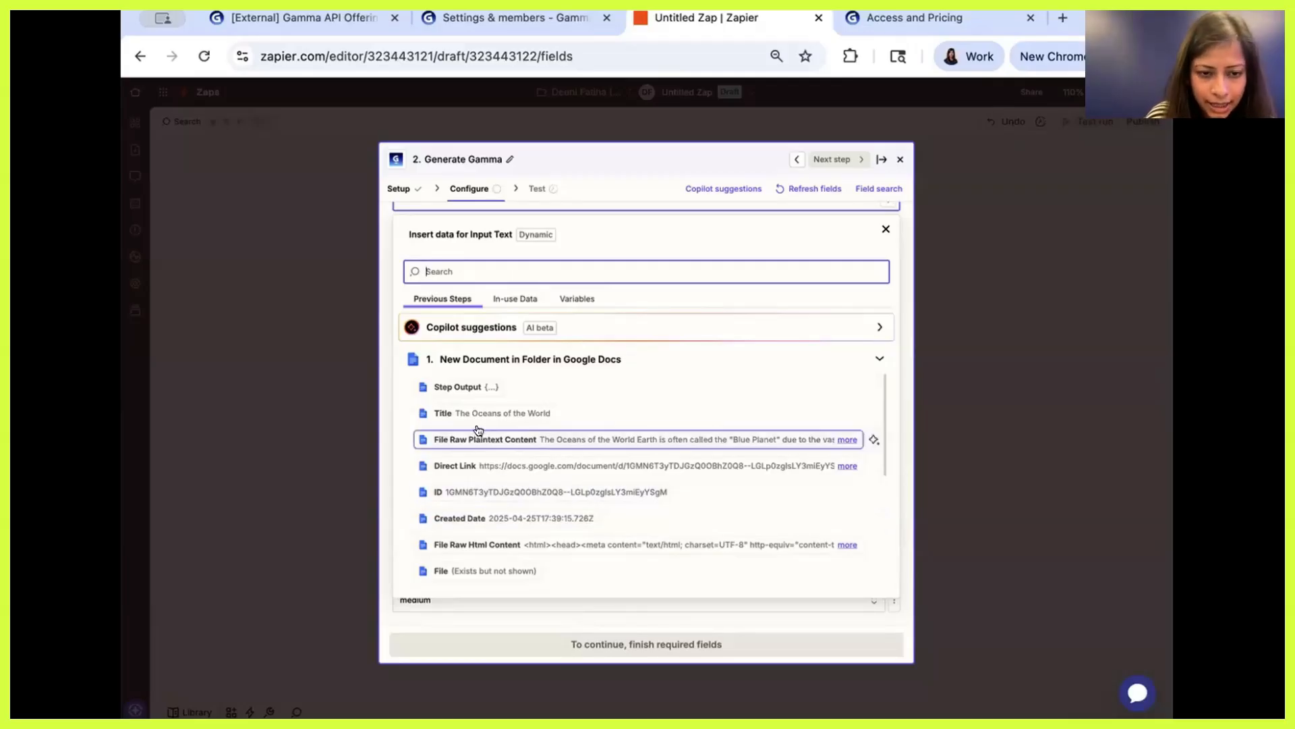
pyautogui.click(533, 439)
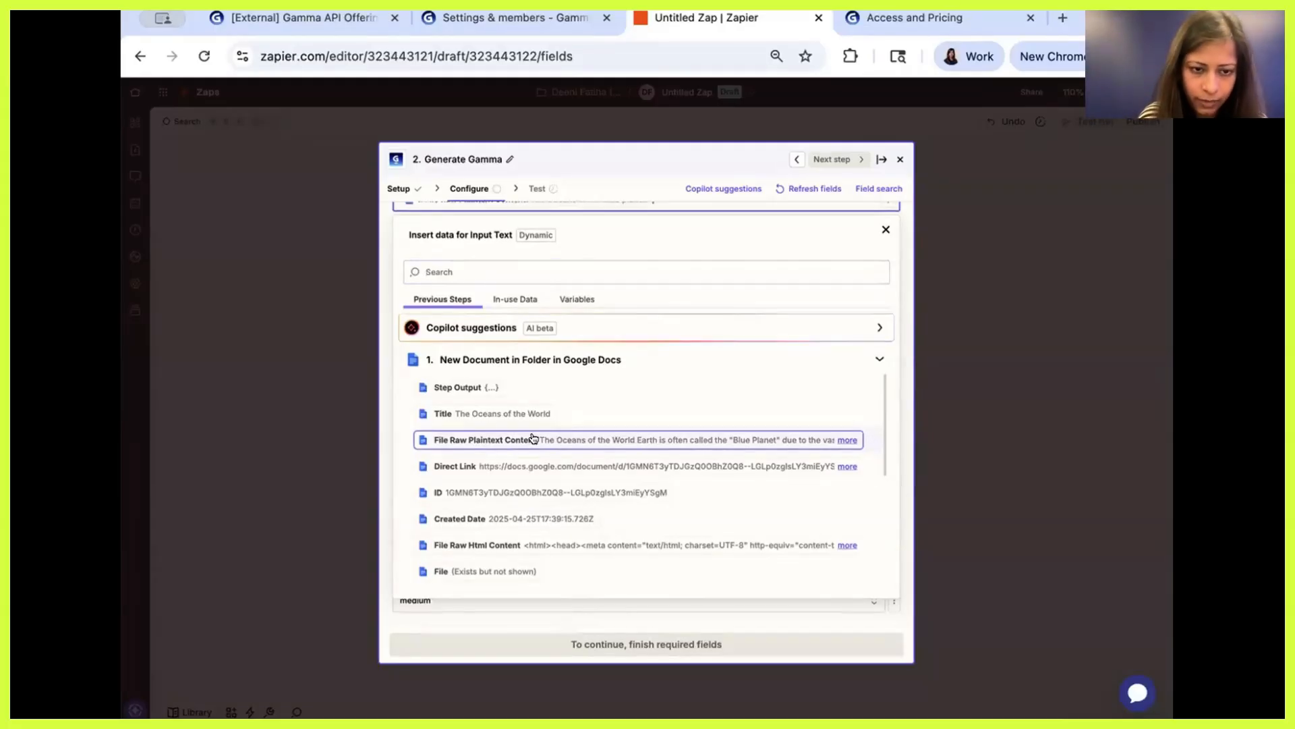
pyautogui.click(534, 439)
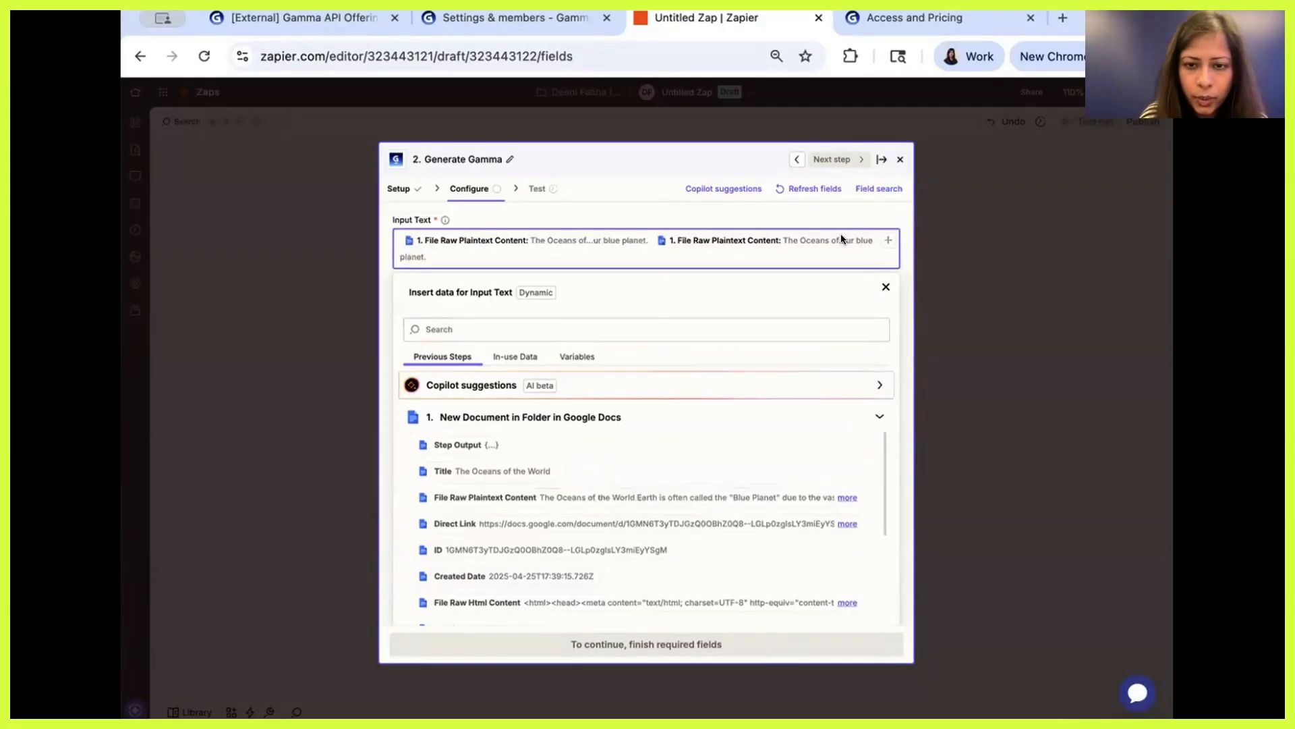
pyautogui.press('BackSpace')
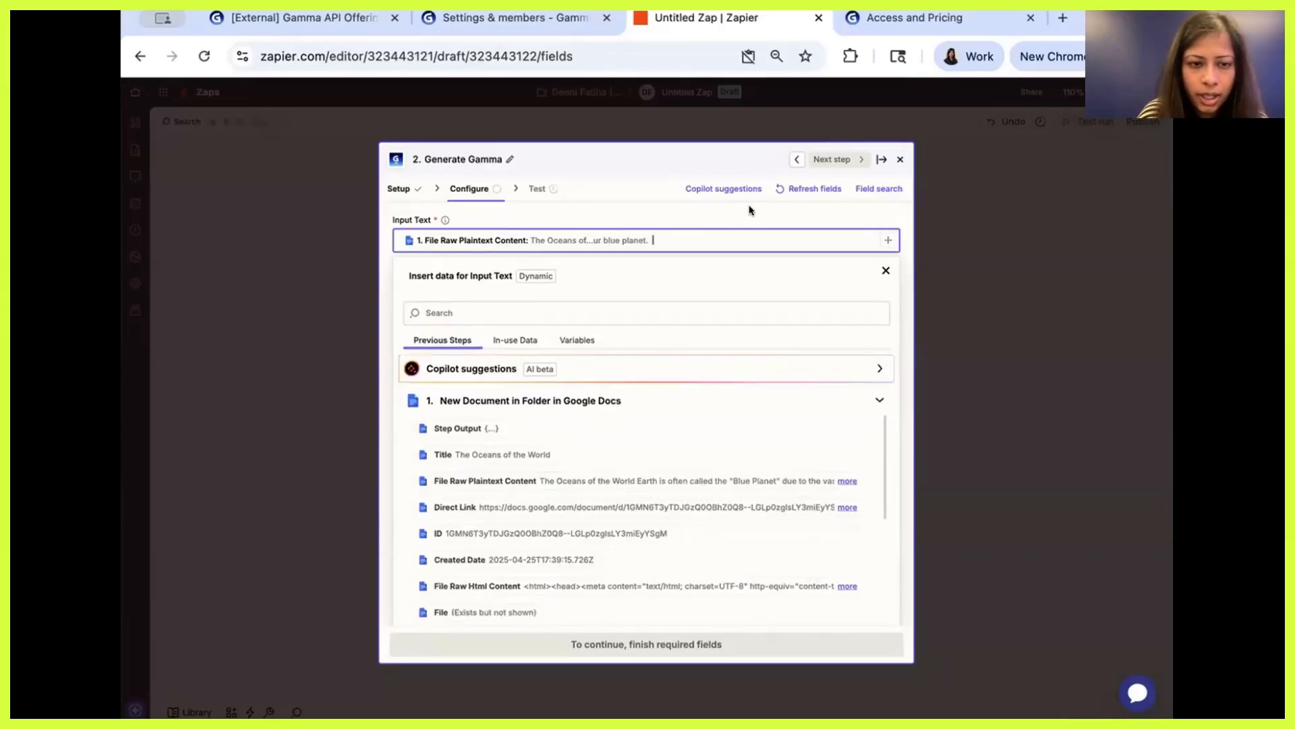
pyautogui.click(748, 206)
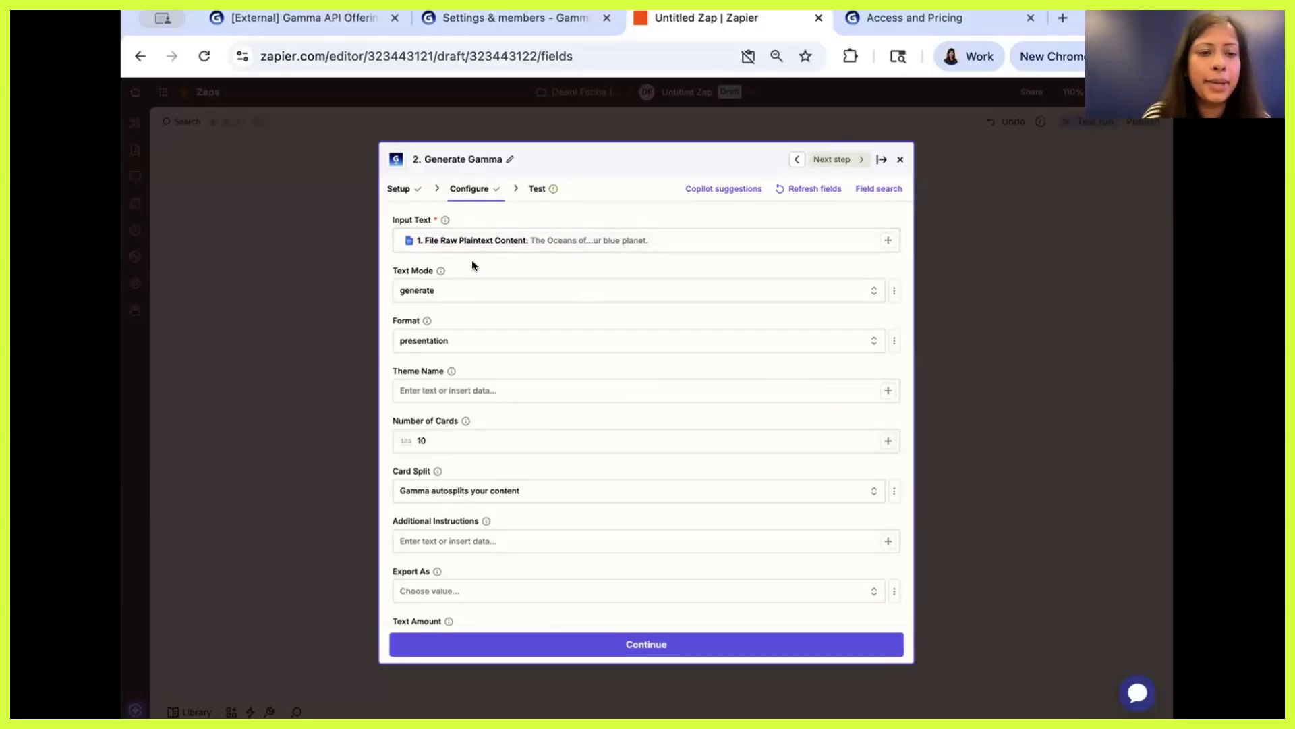
# Review the options offered for the Text Mode and Format fields, leaving both selections as they are
pyautogui.click(477, 288)
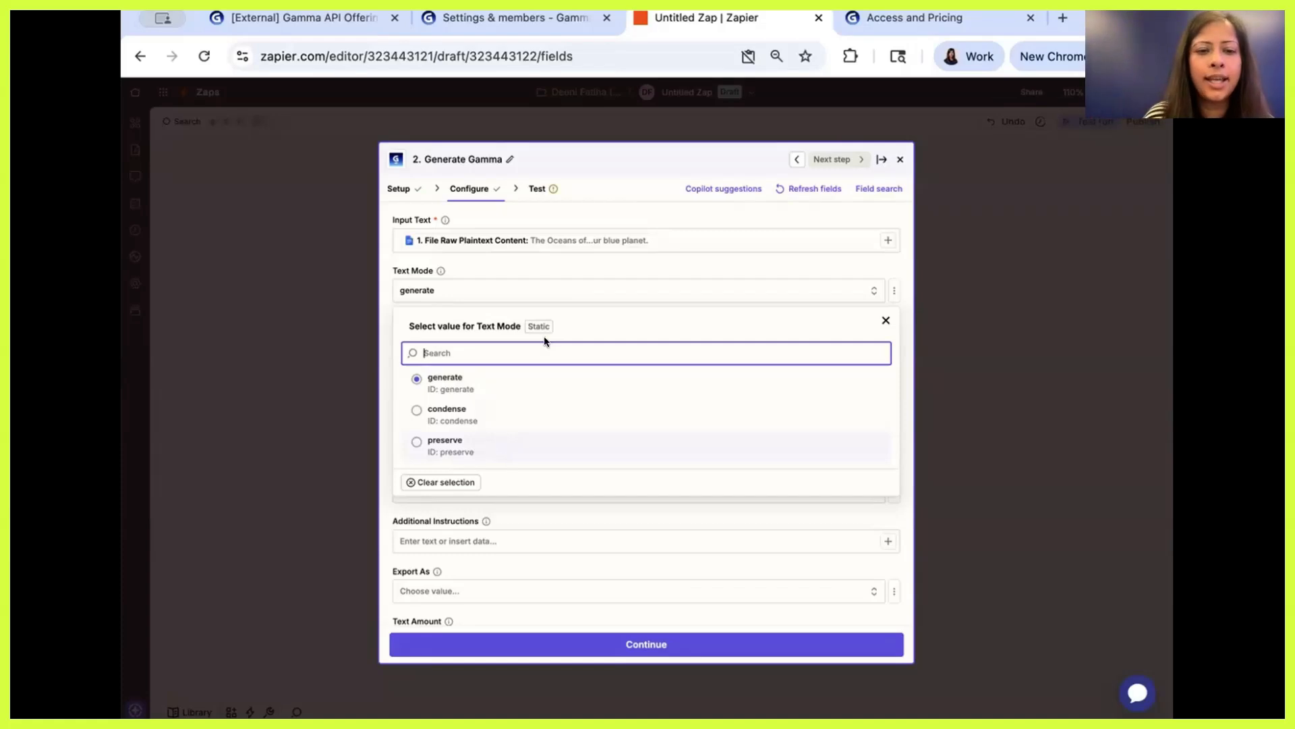
pyautogui.click(524, 290)
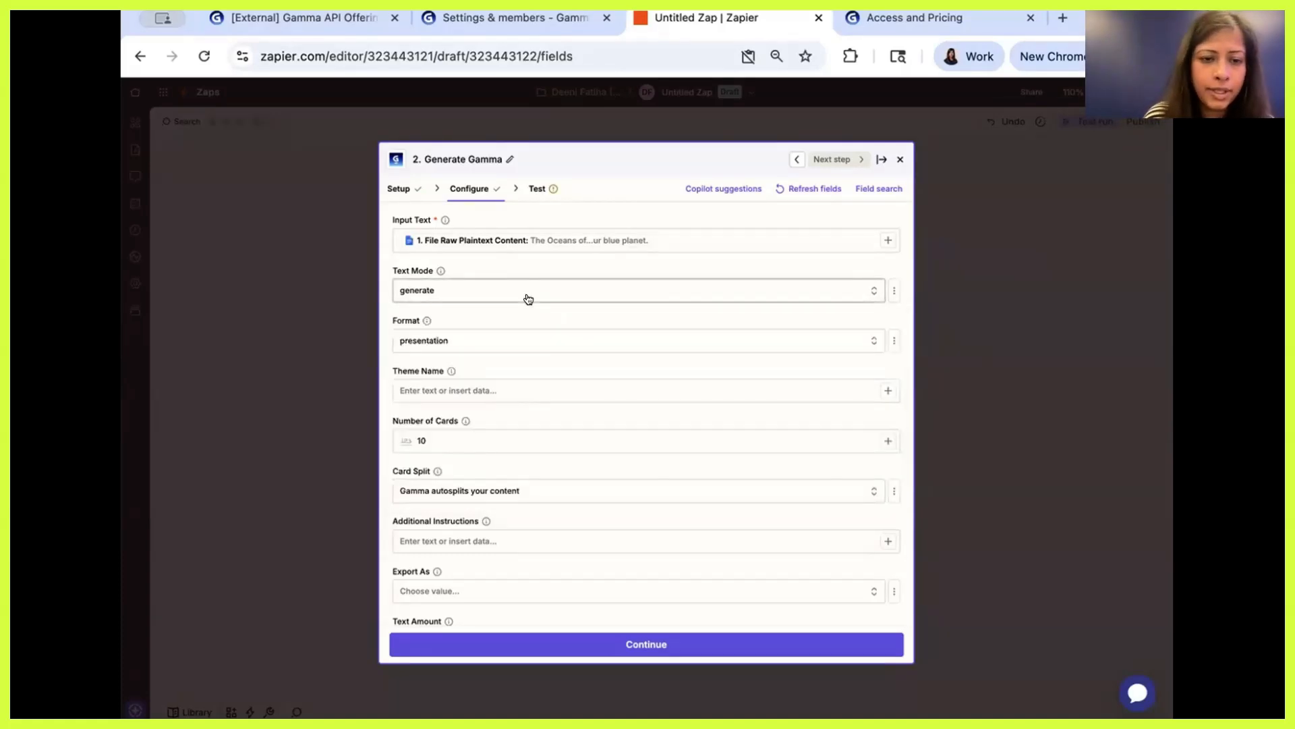
pyautogui.scroll(-1, 528, 299)
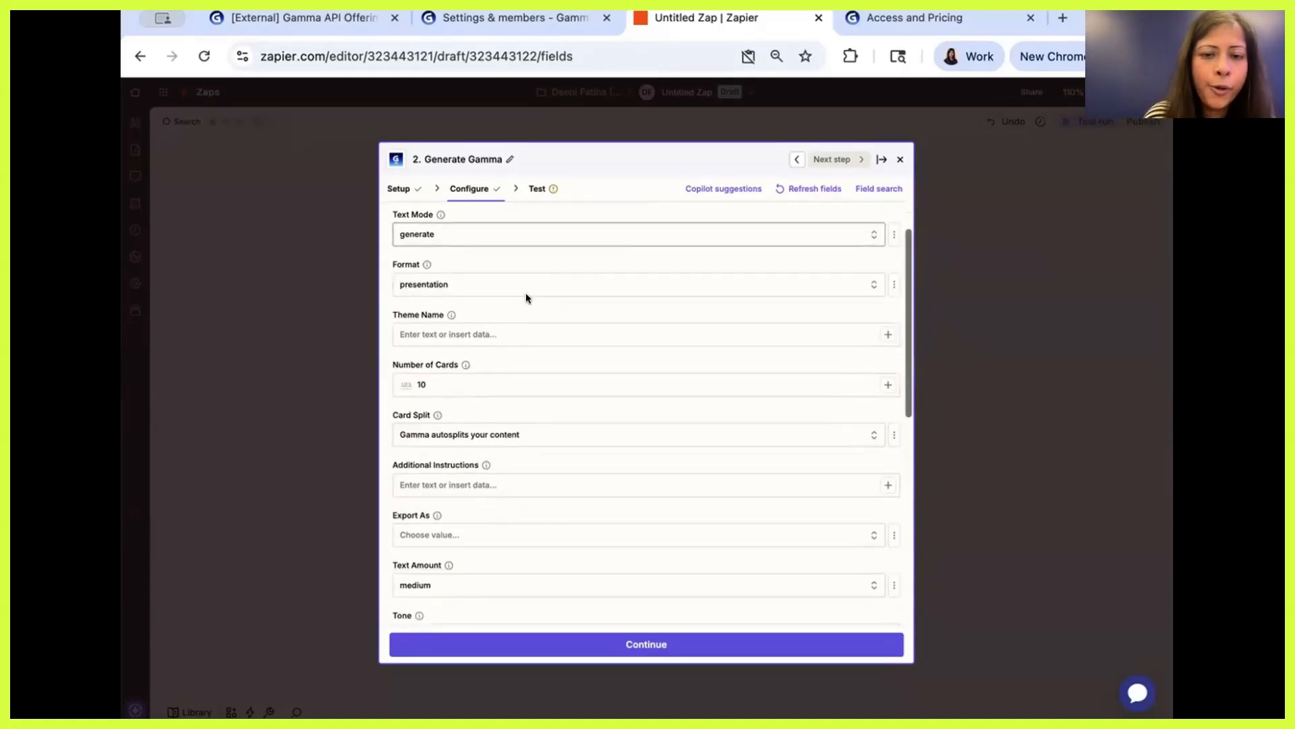
pyautogui.click(573, 286)
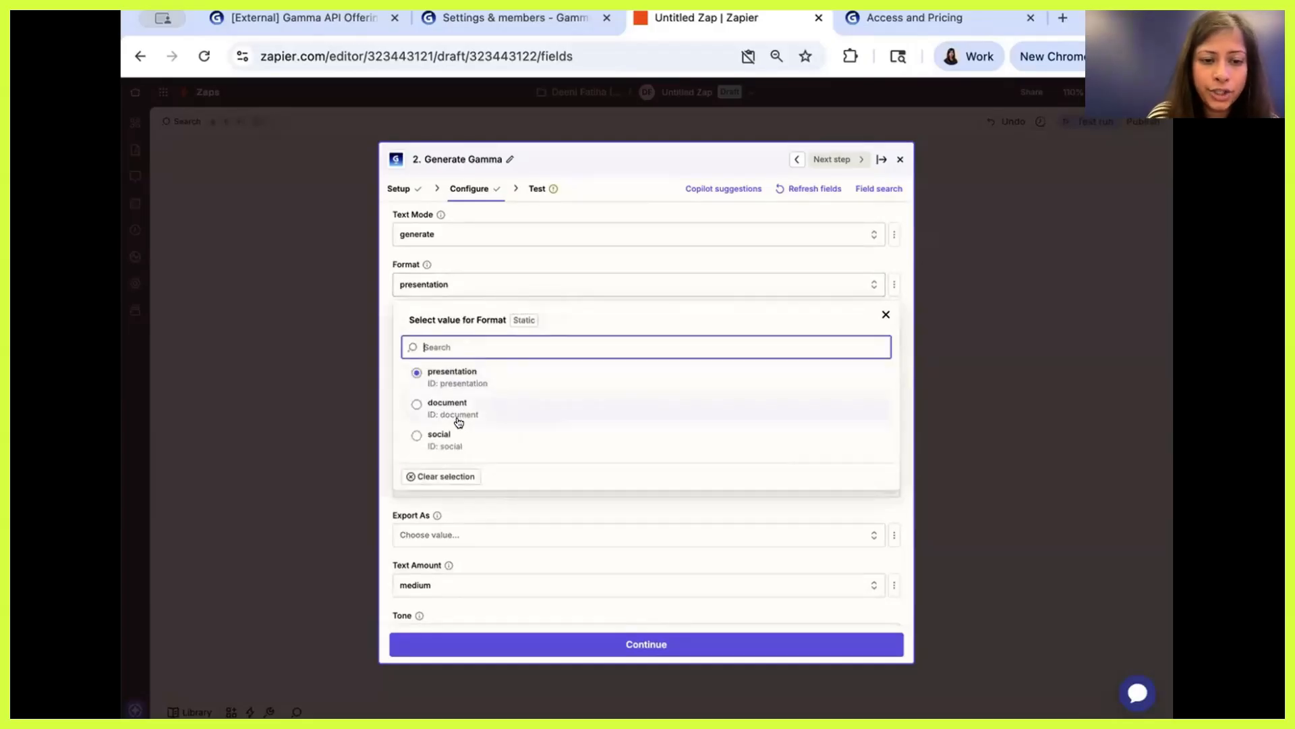
pyautogui.click(607, 267)
pyautogui.scroll(-1, 595, 322)
pyautogui.scroll(2, 595, 322)
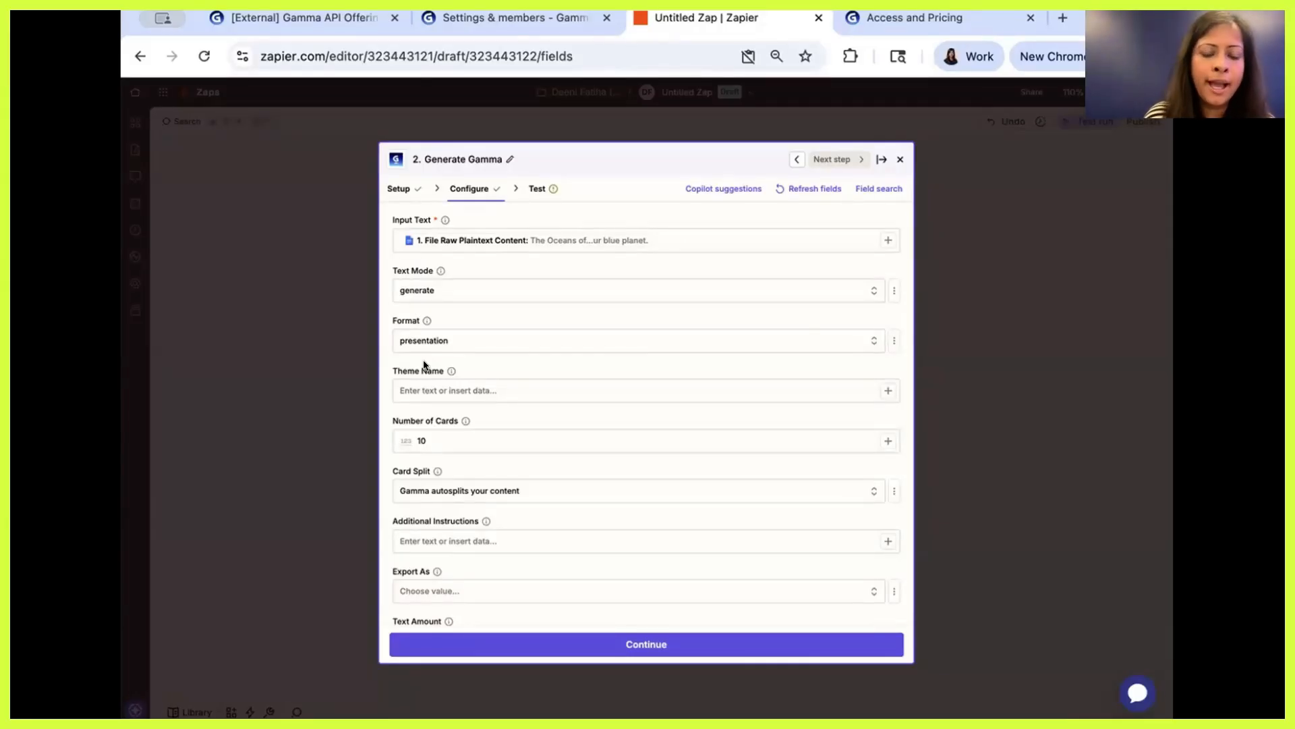
pyautogui.scroll(-2, 432, 391)
pyautogui.click(435, 381)
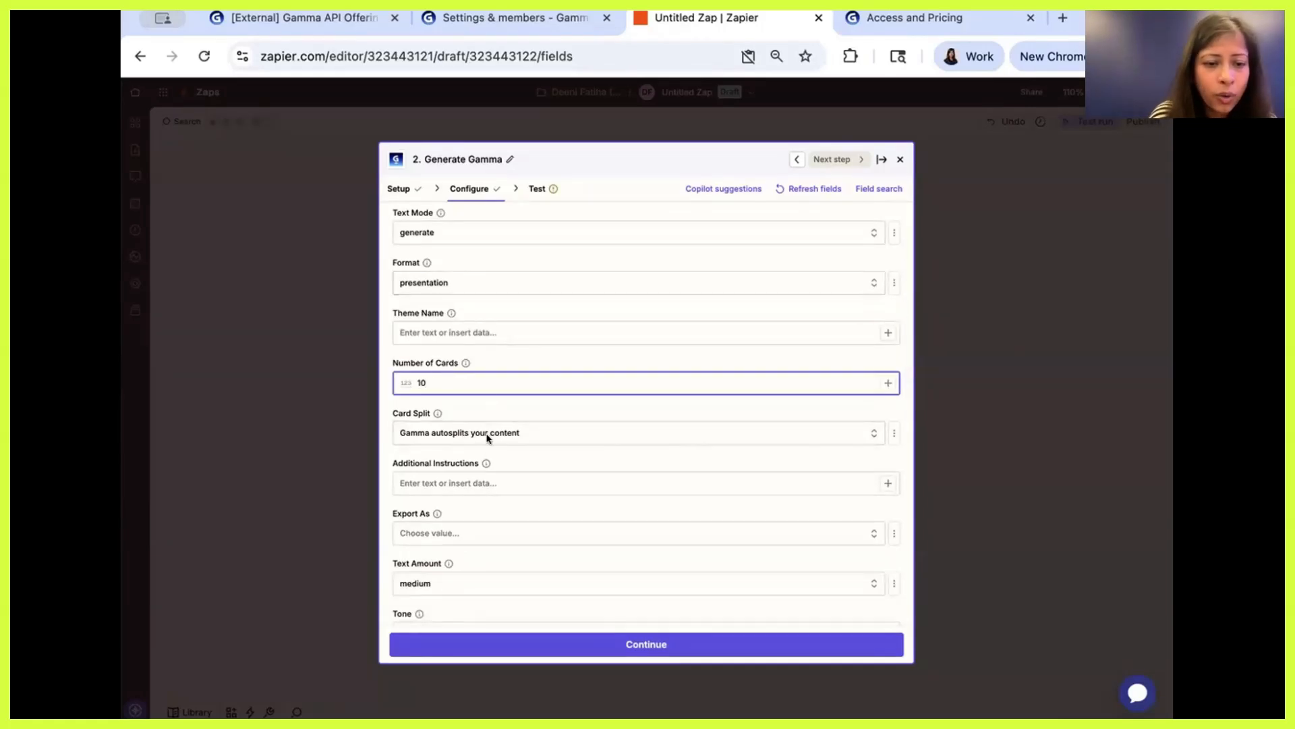
pyautogui.scroll(2, 487, 484)
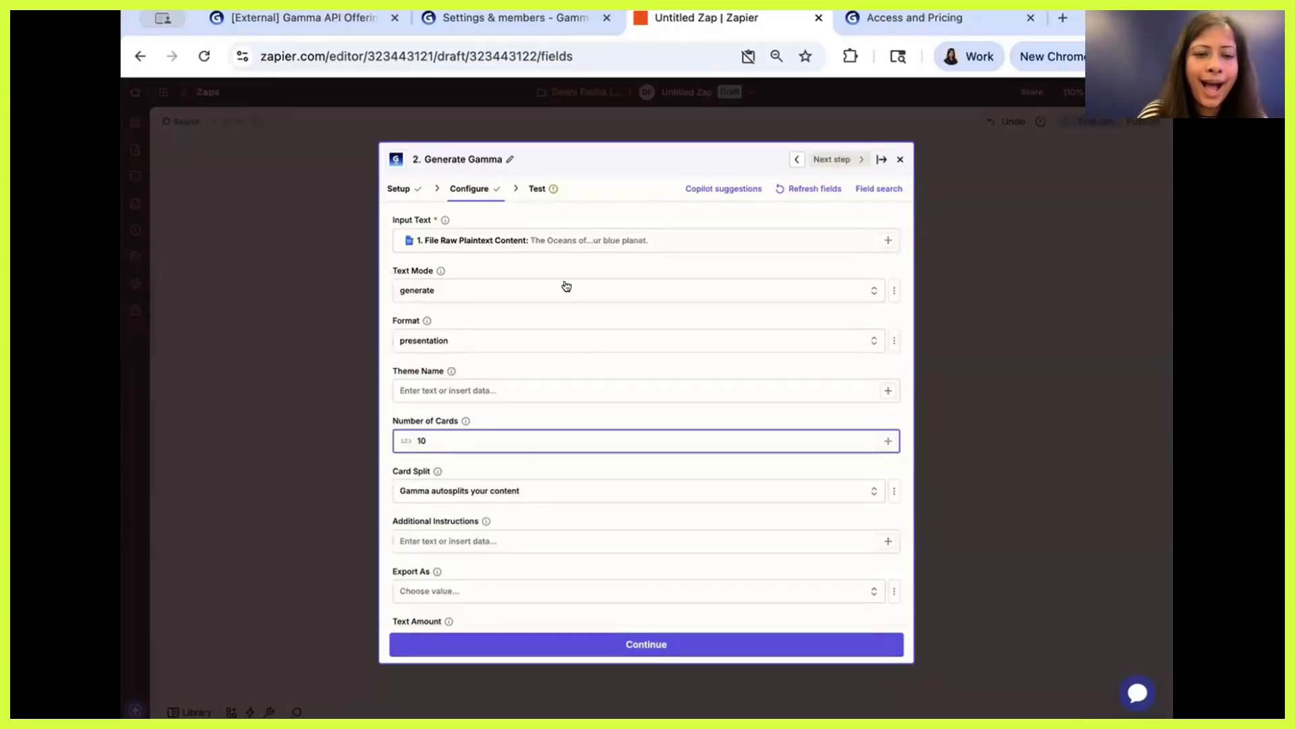
pyautogui.click(569, 302)
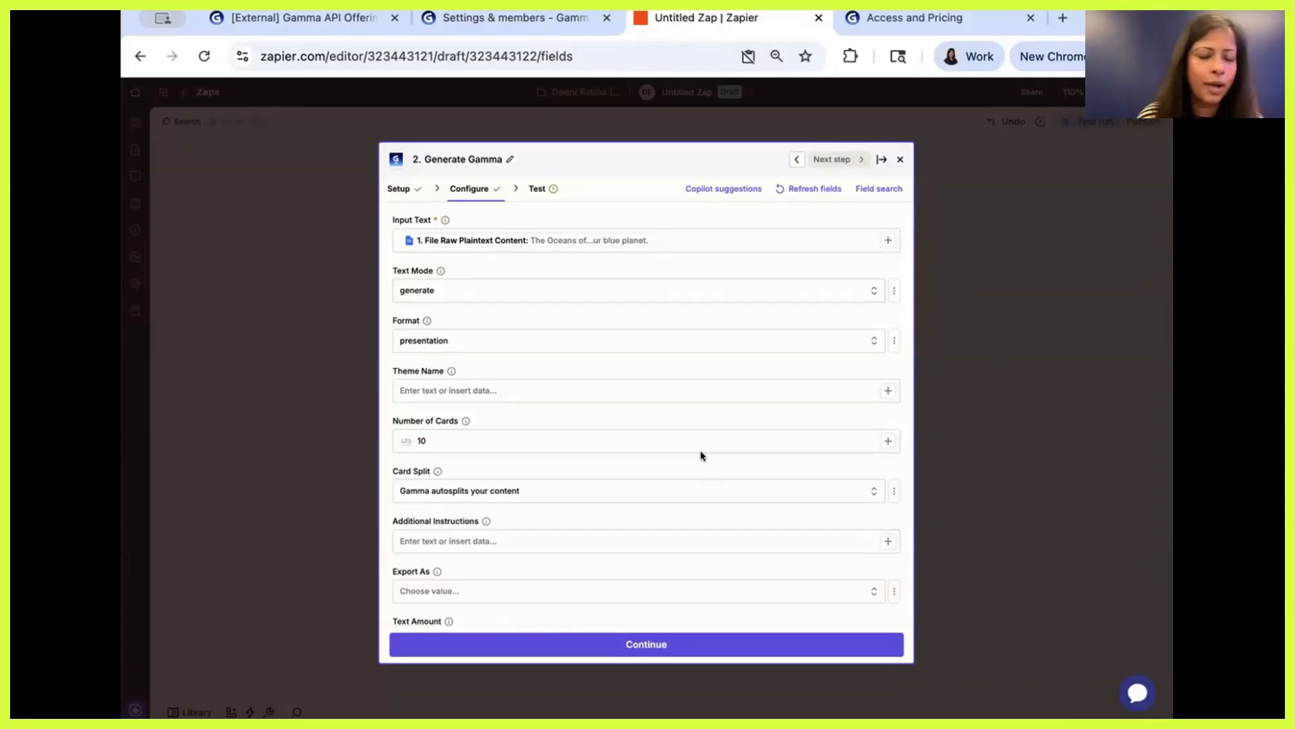
# Try 20 as the Number of Cards and restore the value to 10
pyautogui.scroll(-2, 701, 456)
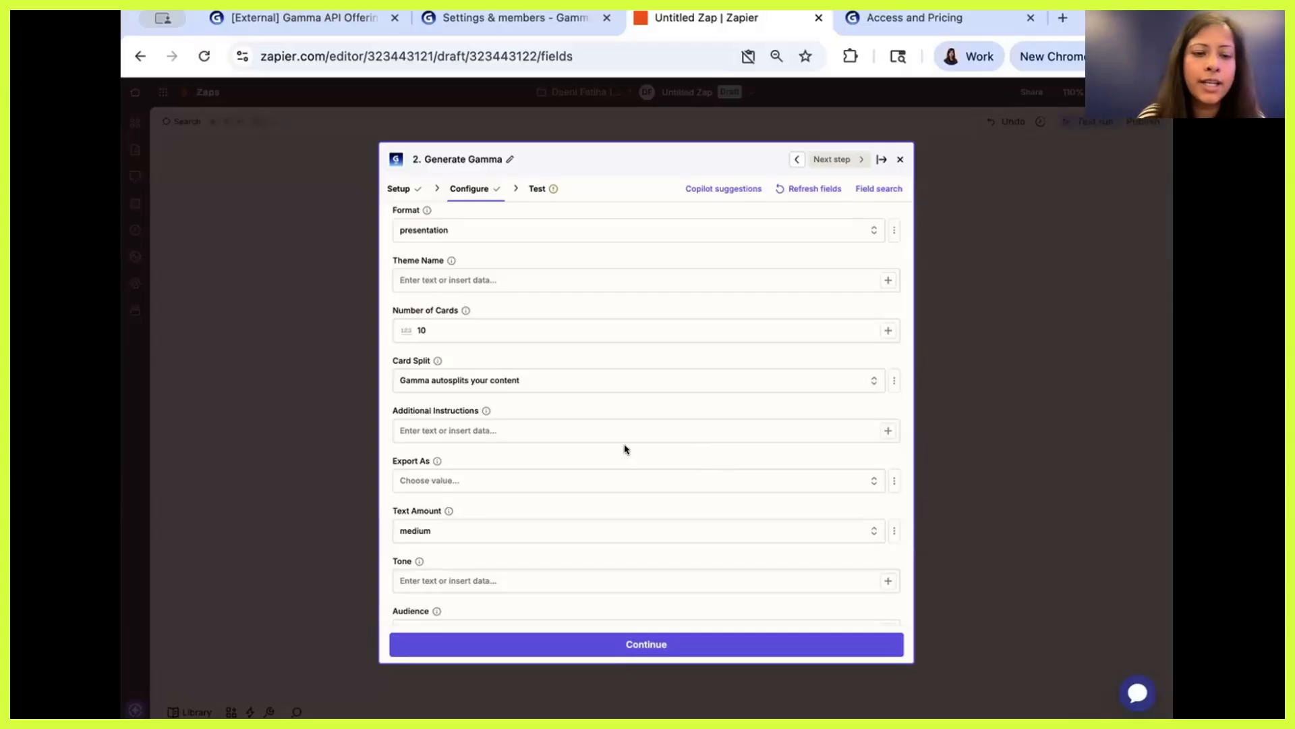
pyautogui.click(481, 328)
pyautogui.press('BackSpace')
pyautogui.press('BackSpace')
pyautogui.write('20')
pyautogui.press('BackSpace')
pyautogui.press('BackSpace')
pyautogui.write('10')
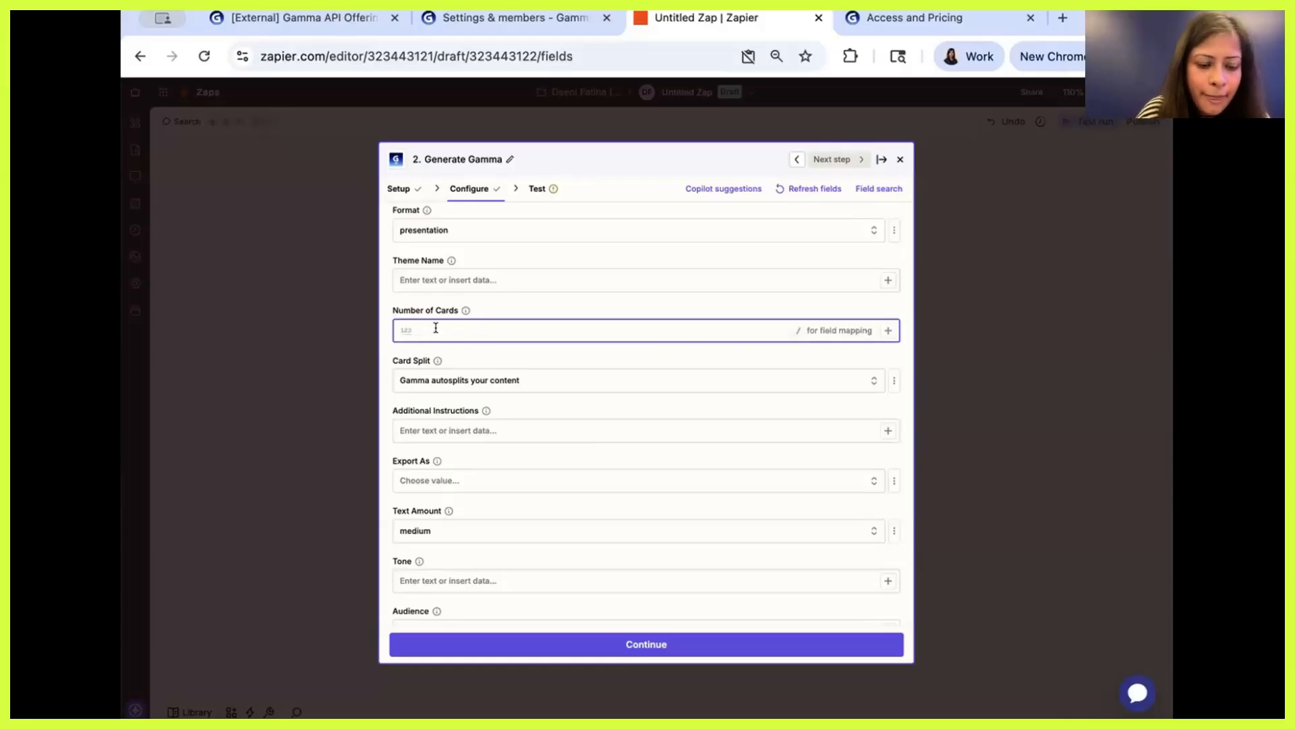
# Review the file types offered for Export As and the remaining text fields, leaving them unset
pyautogui.scroll(-2, 439, 405)
pyautogui.click(471, 375)
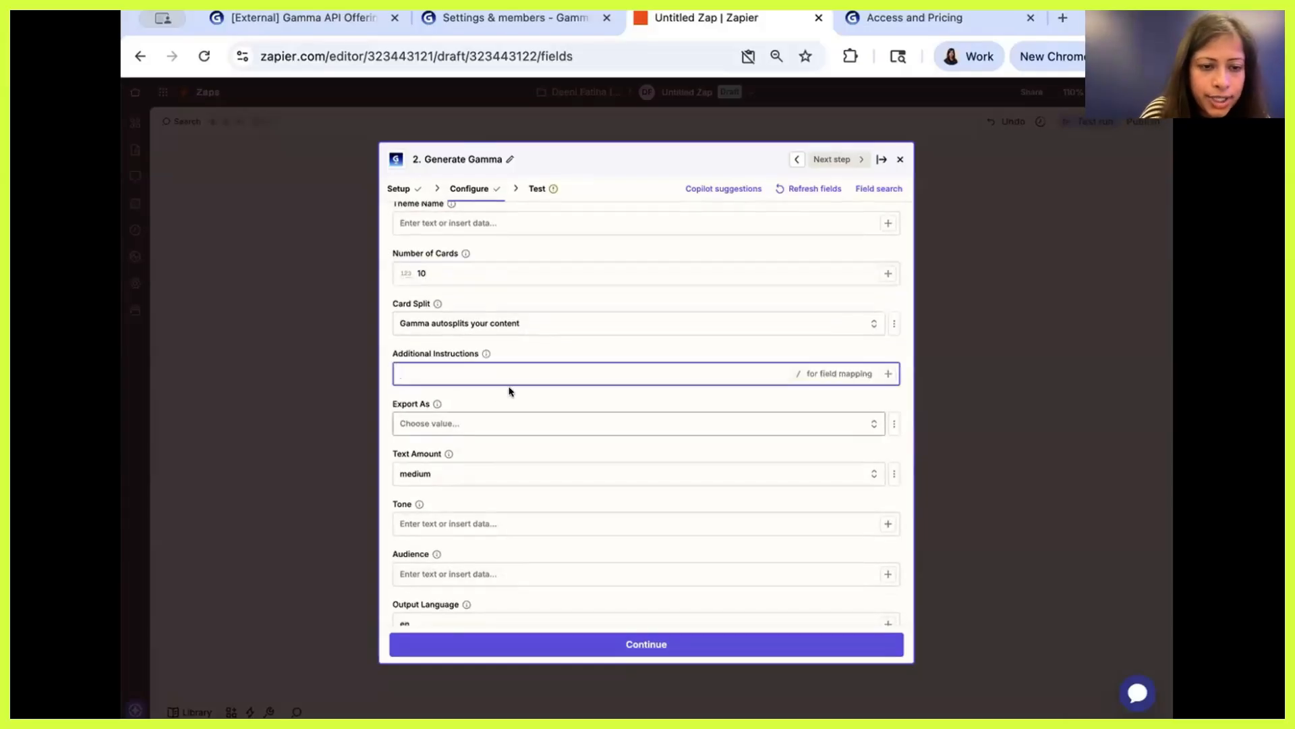
pyautogui.scroll(-1, 509, 402)
pyautogui.click(493, 401)
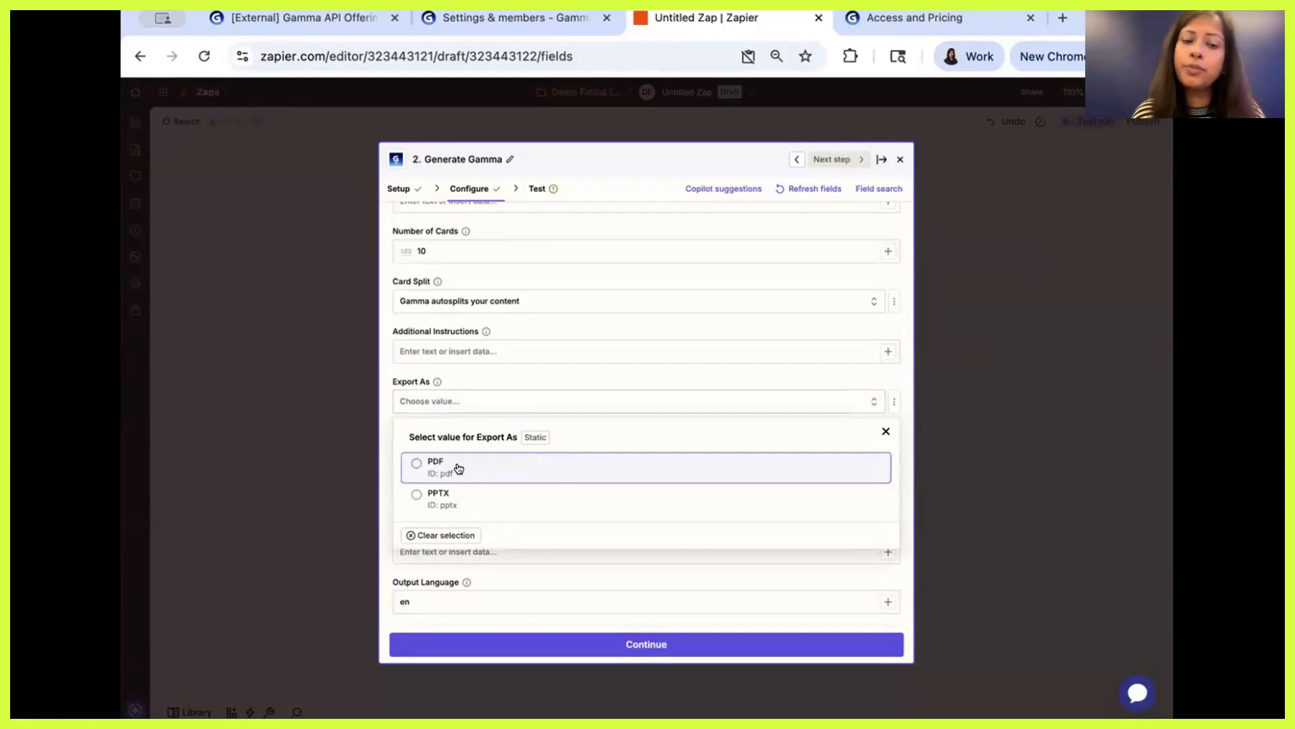
pyautogui.click(544, 371)
pyautogui.scroll(-2, 549, 375)
pyautogui.scroll(-2, 442, 378)
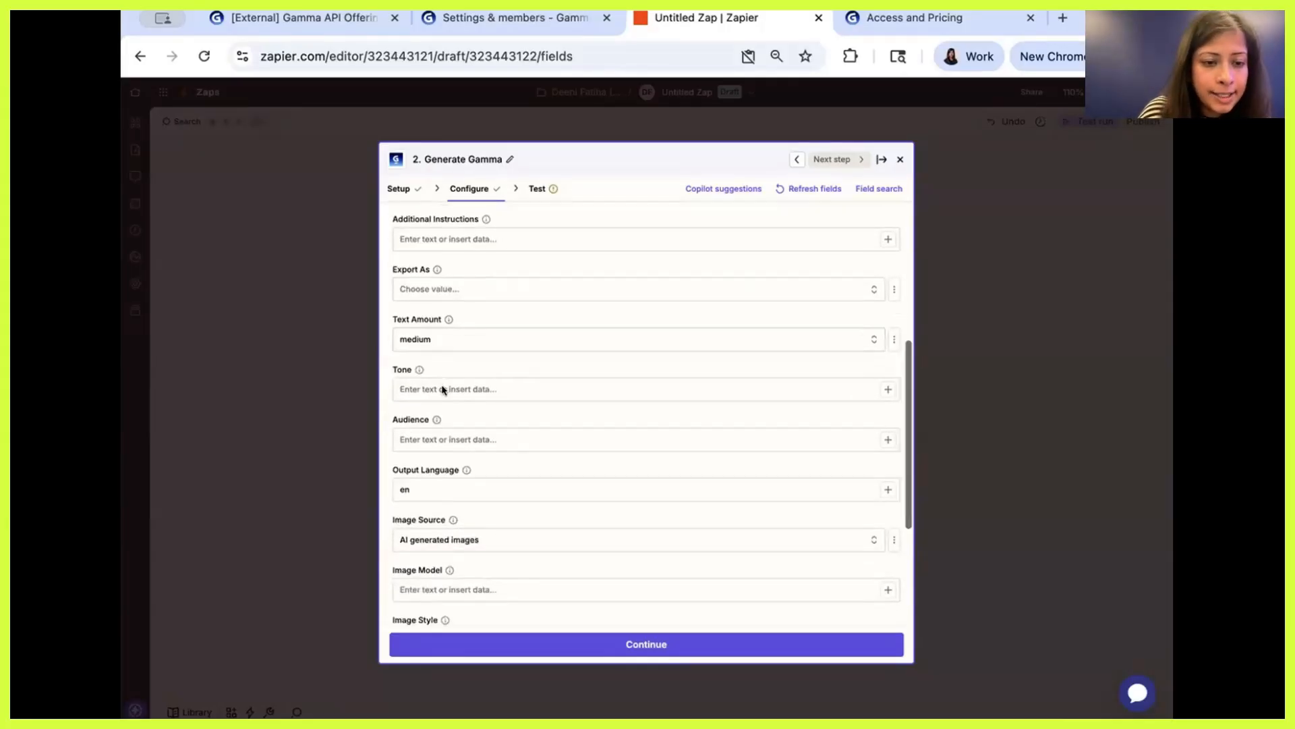
pyautogui.click(643, 327)
pyautogui.click(648, 301)
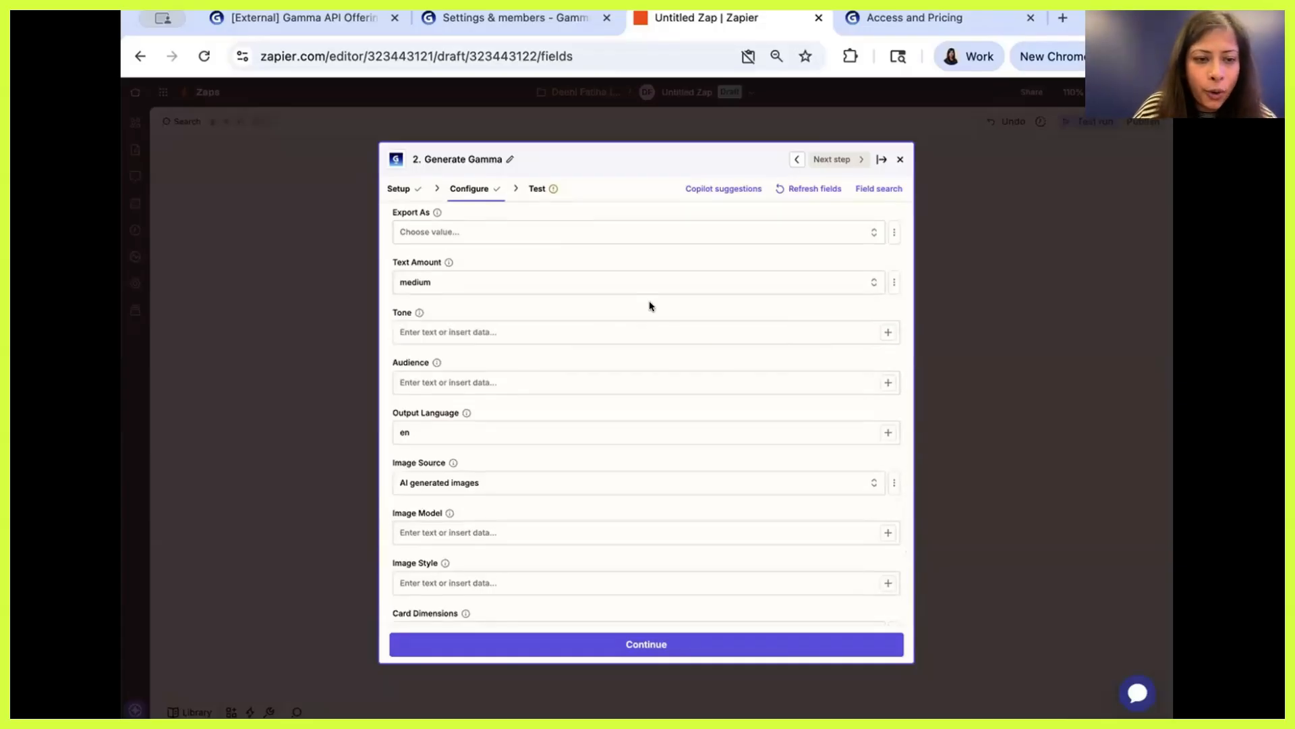
# Set the Additional Instructions to "Make each title rhyme"
pyautogui.scroll(2, 649, 301)
pyautogui.scroll(2, 649, 301)
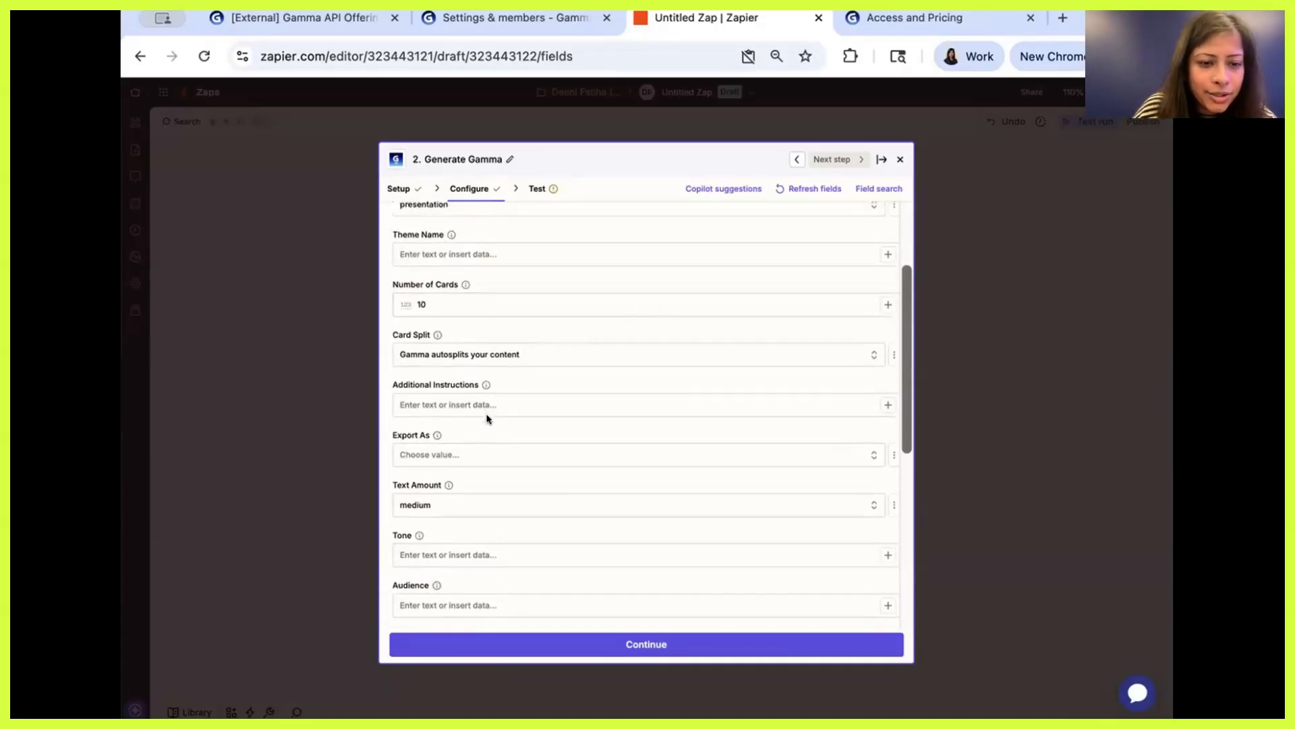
pyautogui.click(636, 405)
pyautogui.write('Make eac')
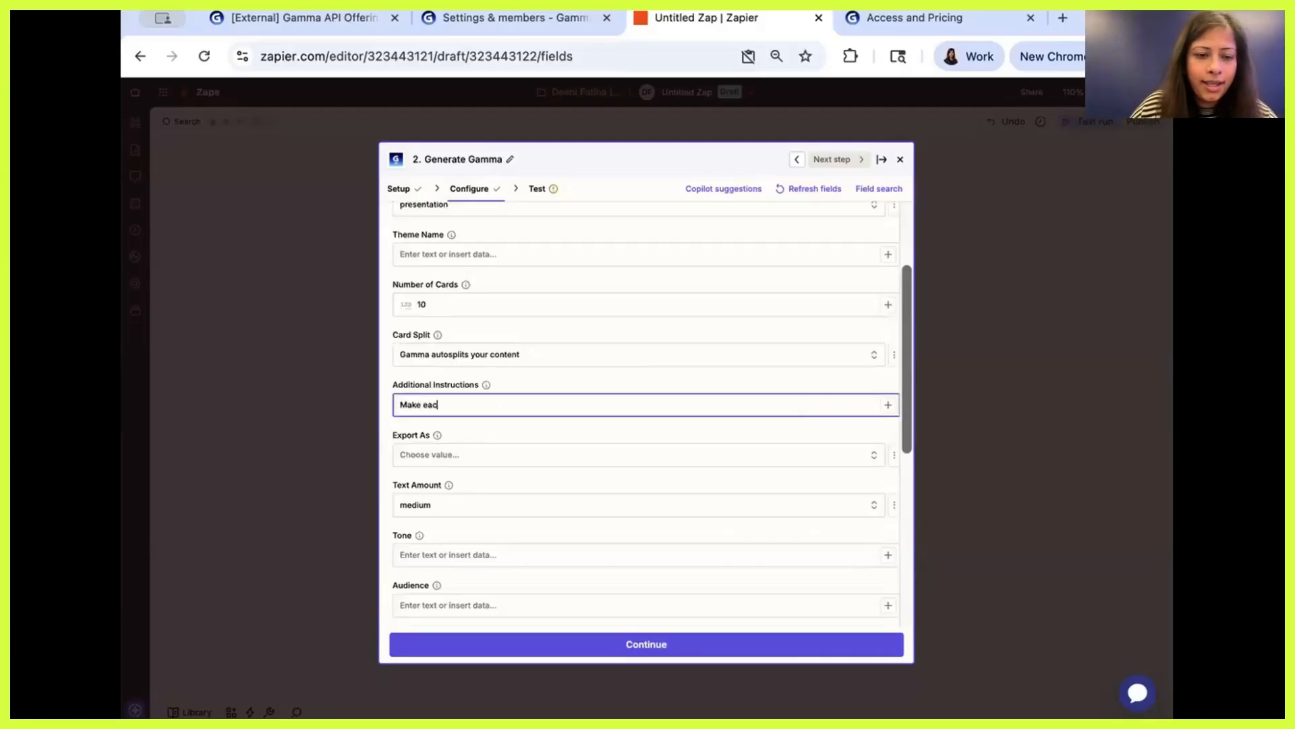
pyautogui.write('h title catchy')
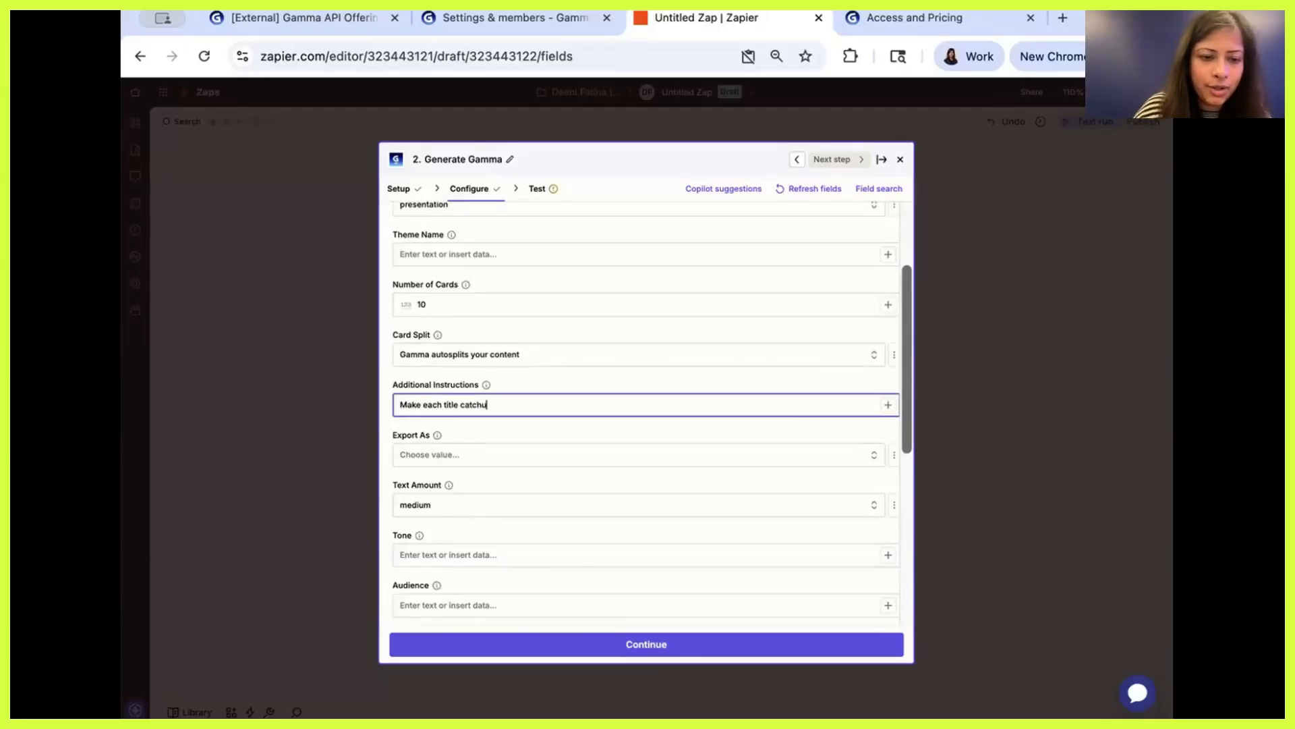
pyautogui.click(600, 373)
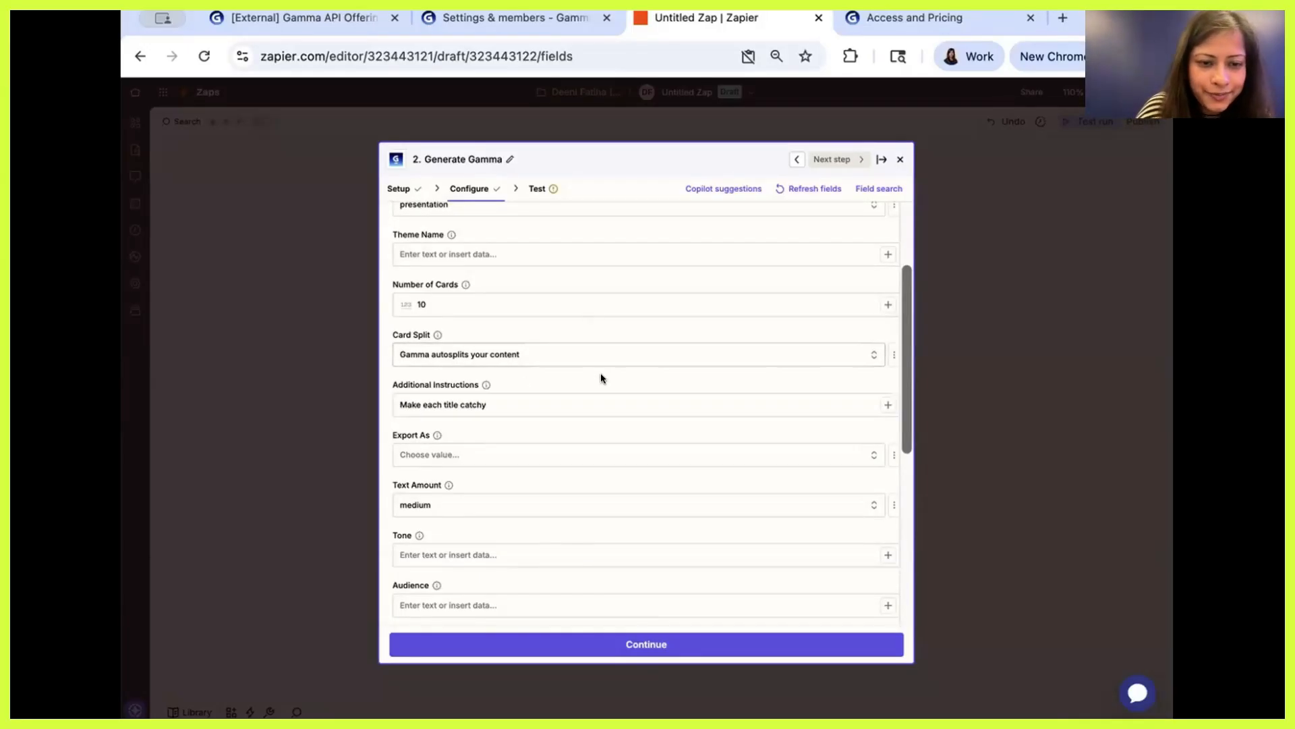
pyautogui.scroll(-2, 600, 378)
pyautogui.doubleClick(474, 308)
pyautogui.write('rhyme')
pyautogui.click(525, 286)
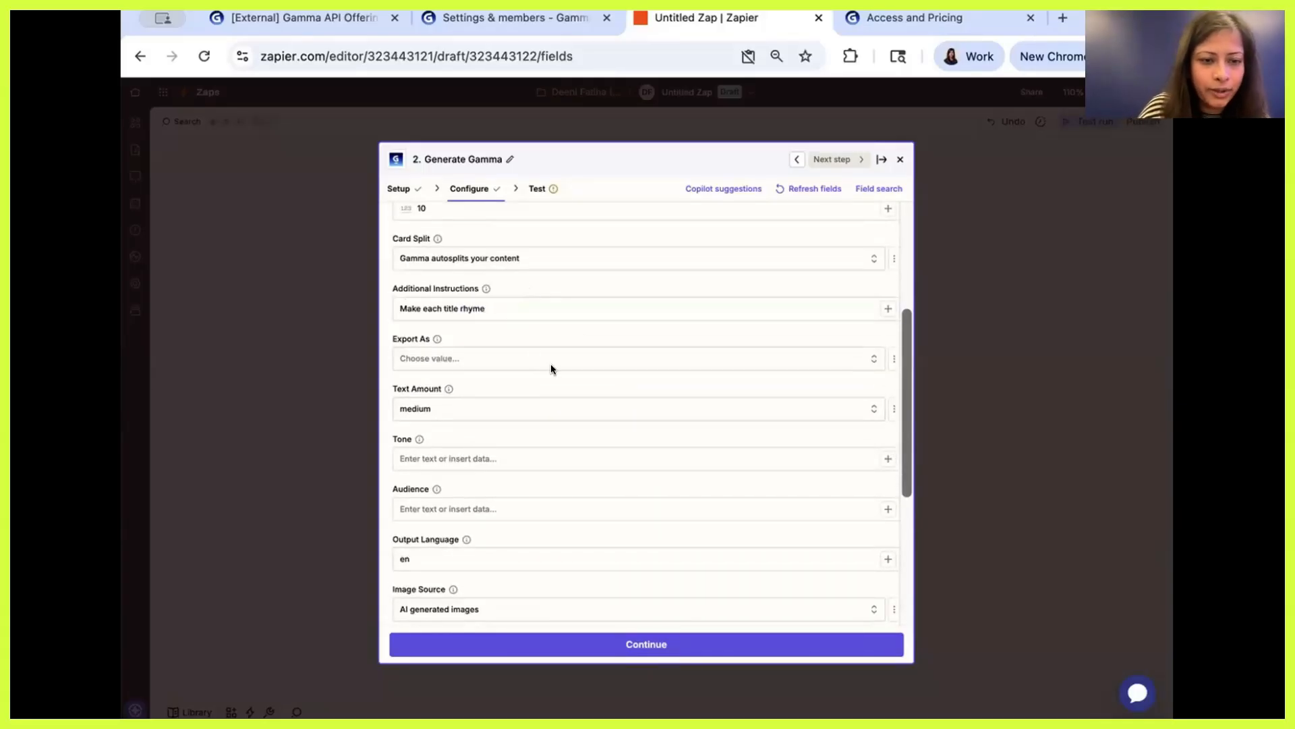
# Try "Ideogram turbo" as the Image Model for the AI generated images
pyautogui.scroll(-2, 550, 363)
pyautogui.scroll(-2, 540, 391)
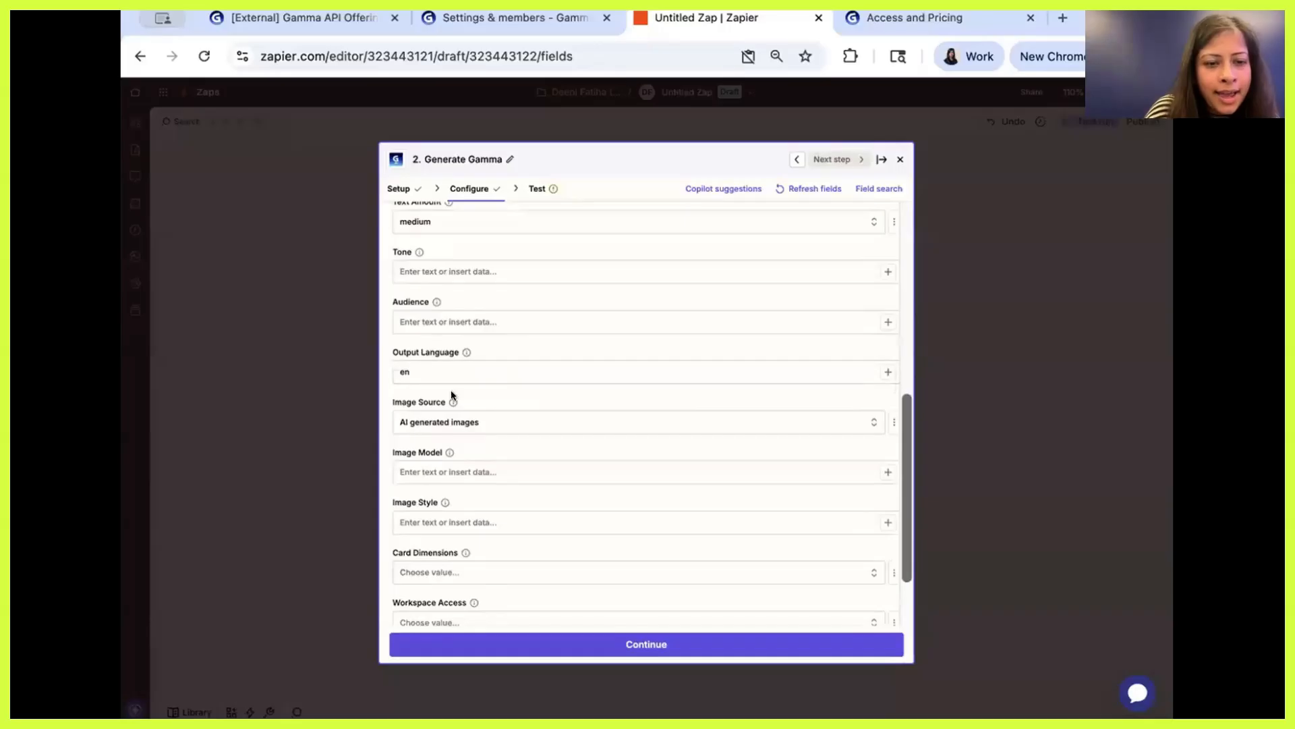
pyautogui.scroll(-1, 452, 396)
pyautogui.scroll(-1, 434, 310)
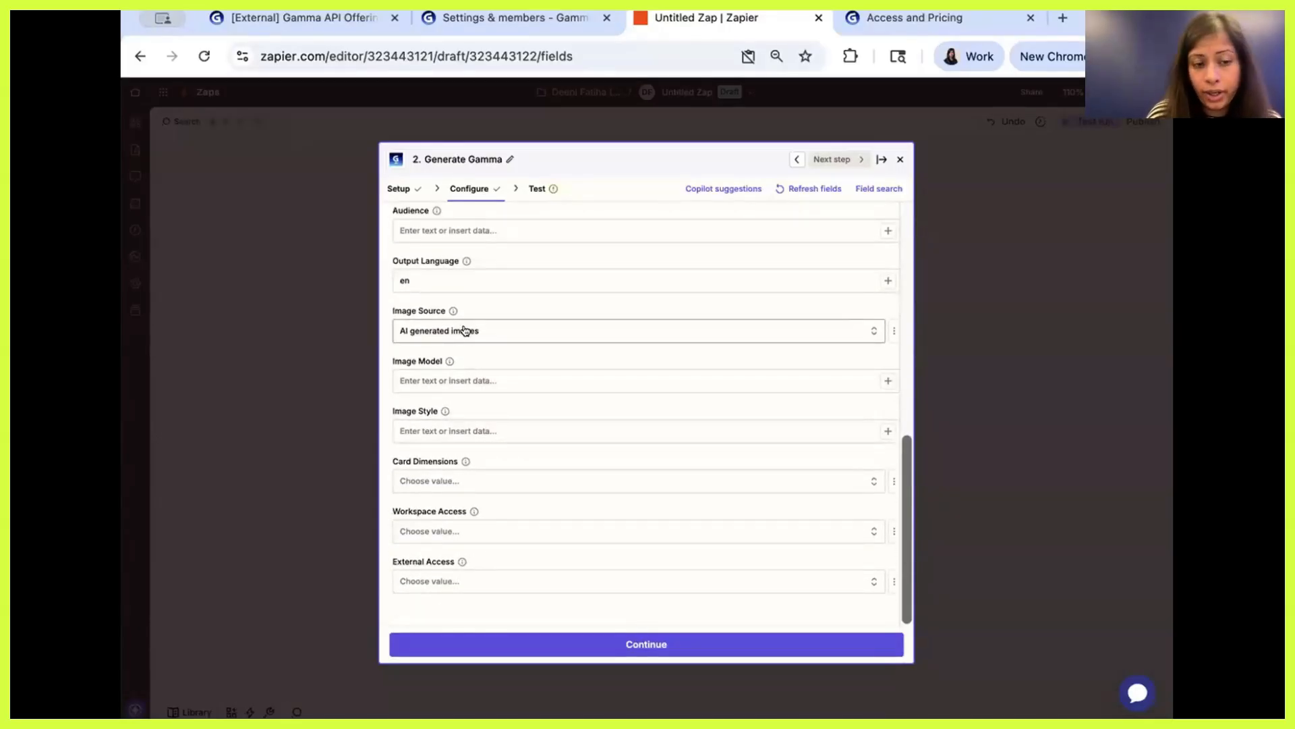
pyautogui.click(458, 377)
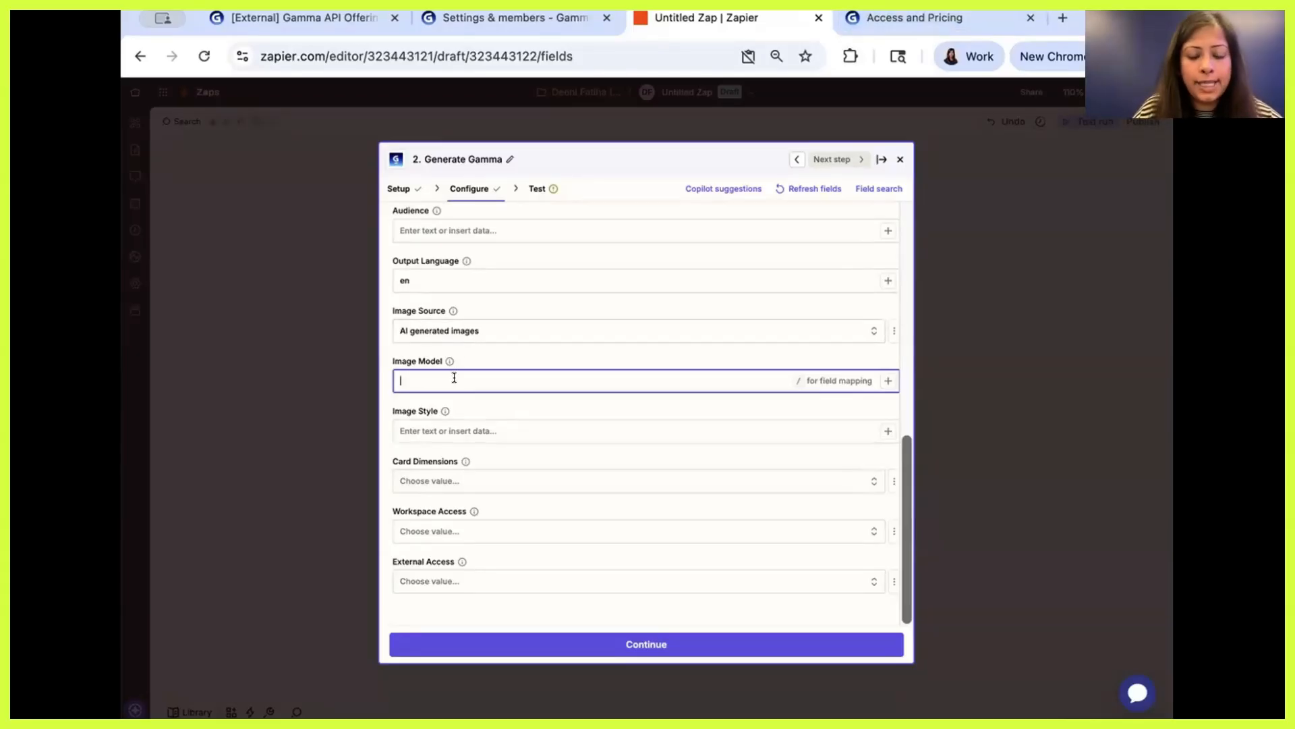
pyautogui.write('Ide')
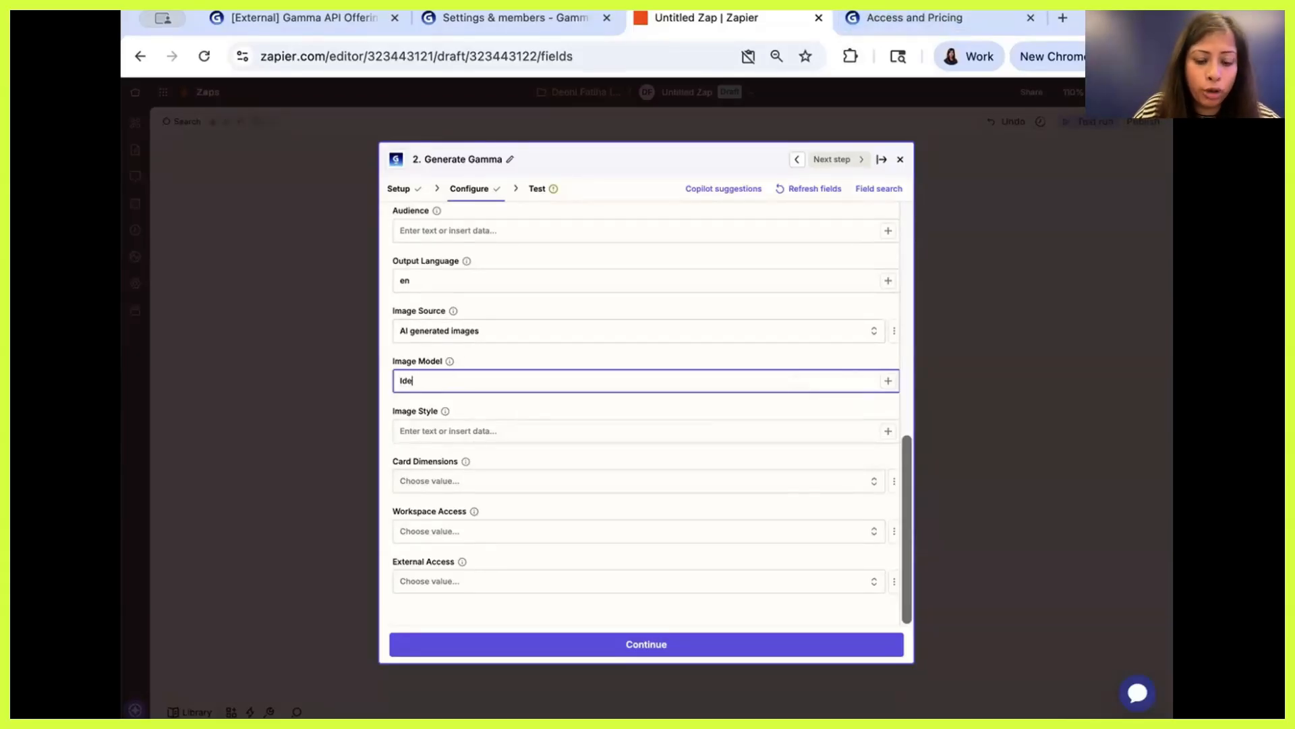
pyautogui.write('ogram ')
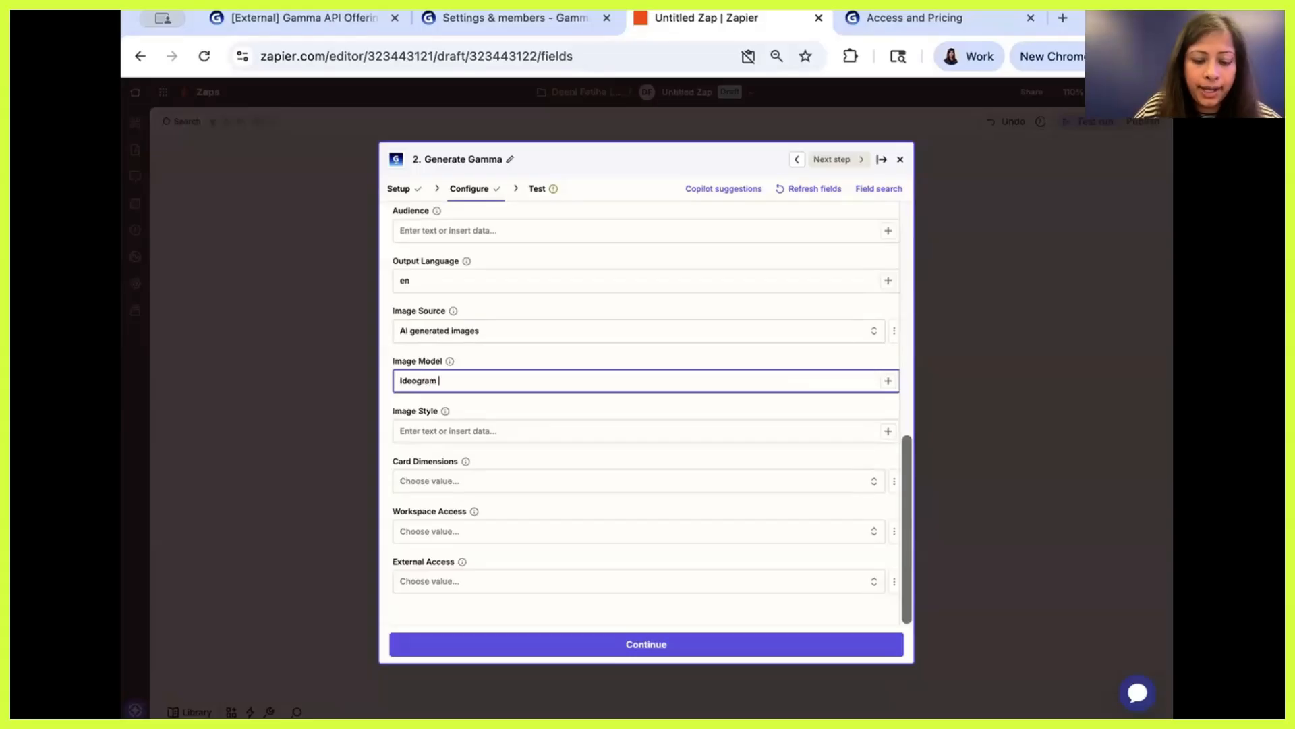
pyautogui.write('turbo')
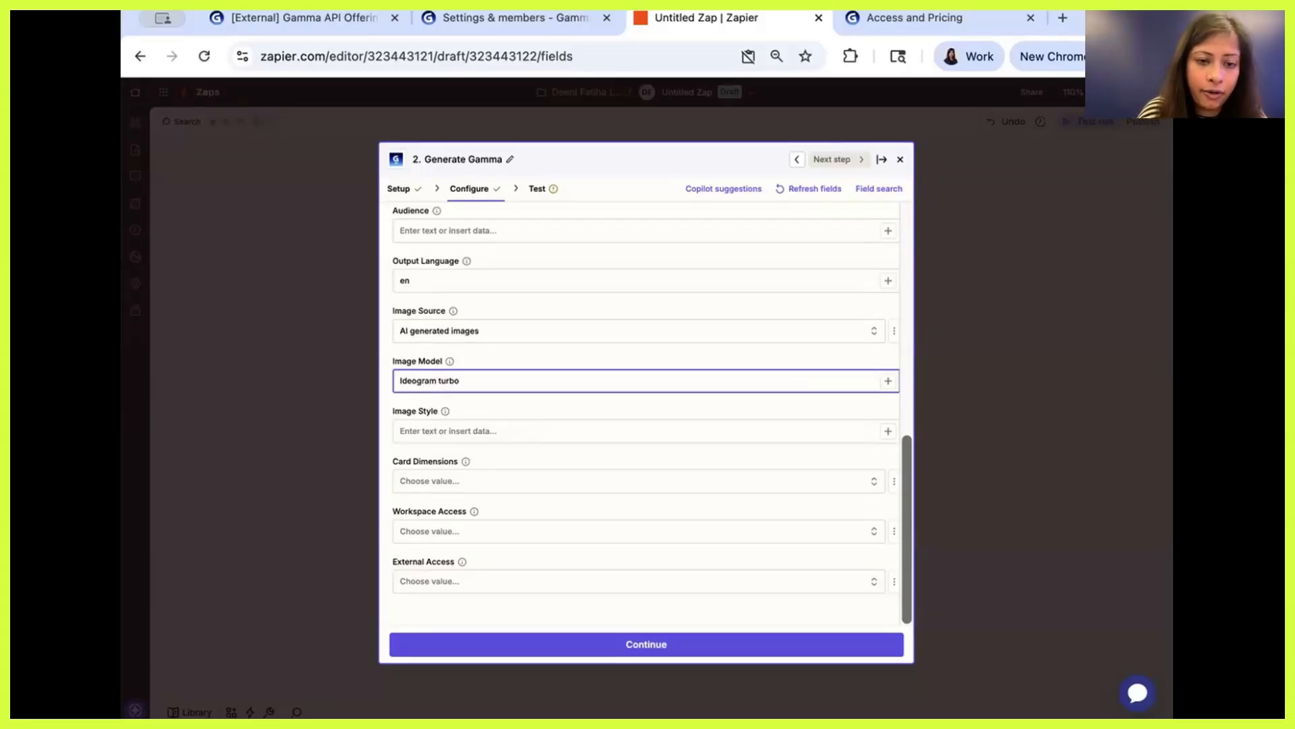
# Look up the accepted image model values in Gamma's API reference and copy the string "ideogram-v3-turbo"
pyautogui.click(871, 19)
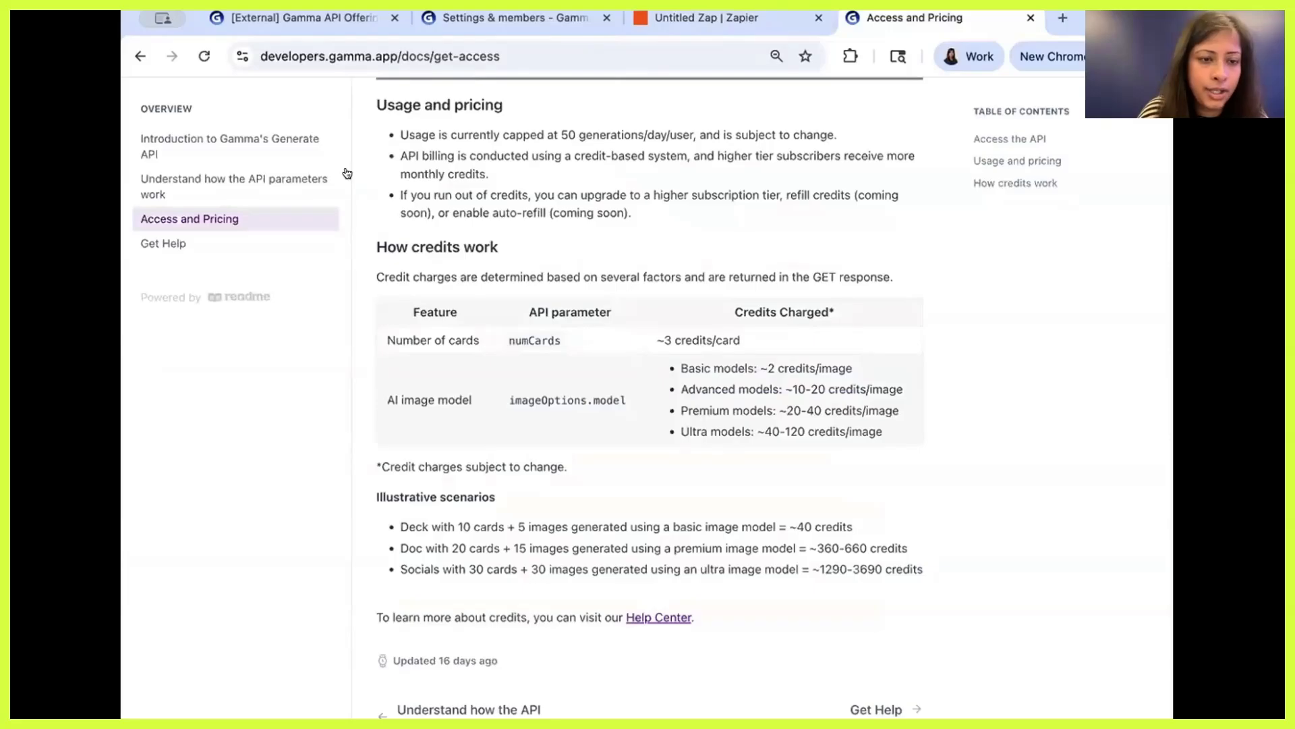
pyautogui.scroll(10, 347, 174)
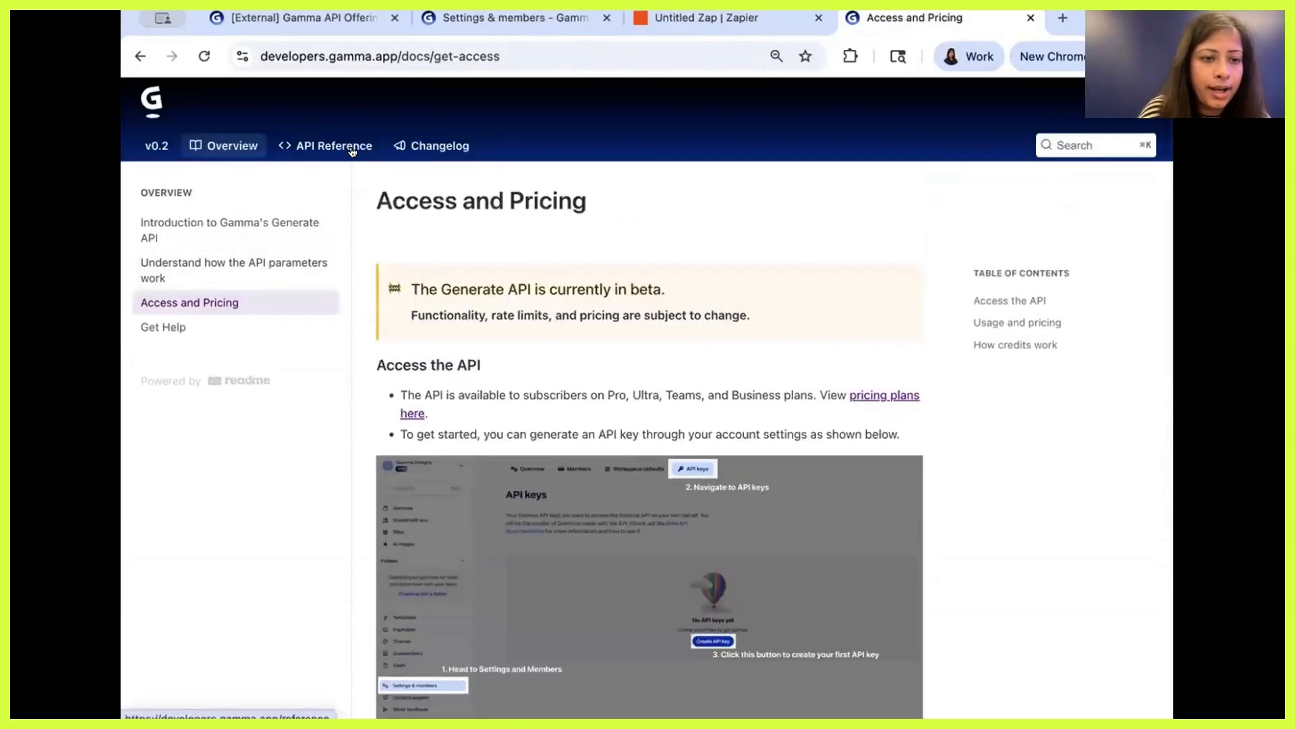
pyautogui.click(351, 152)
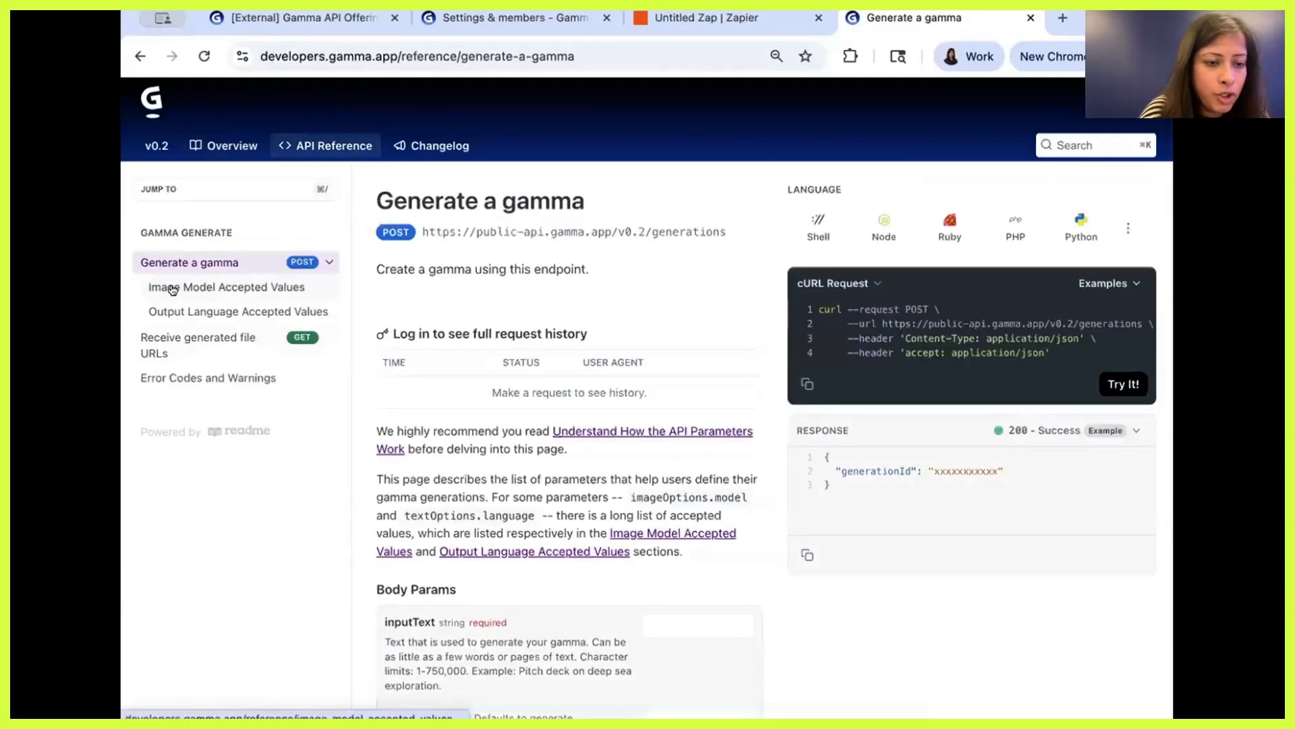
pyautogui.click(172, 288)
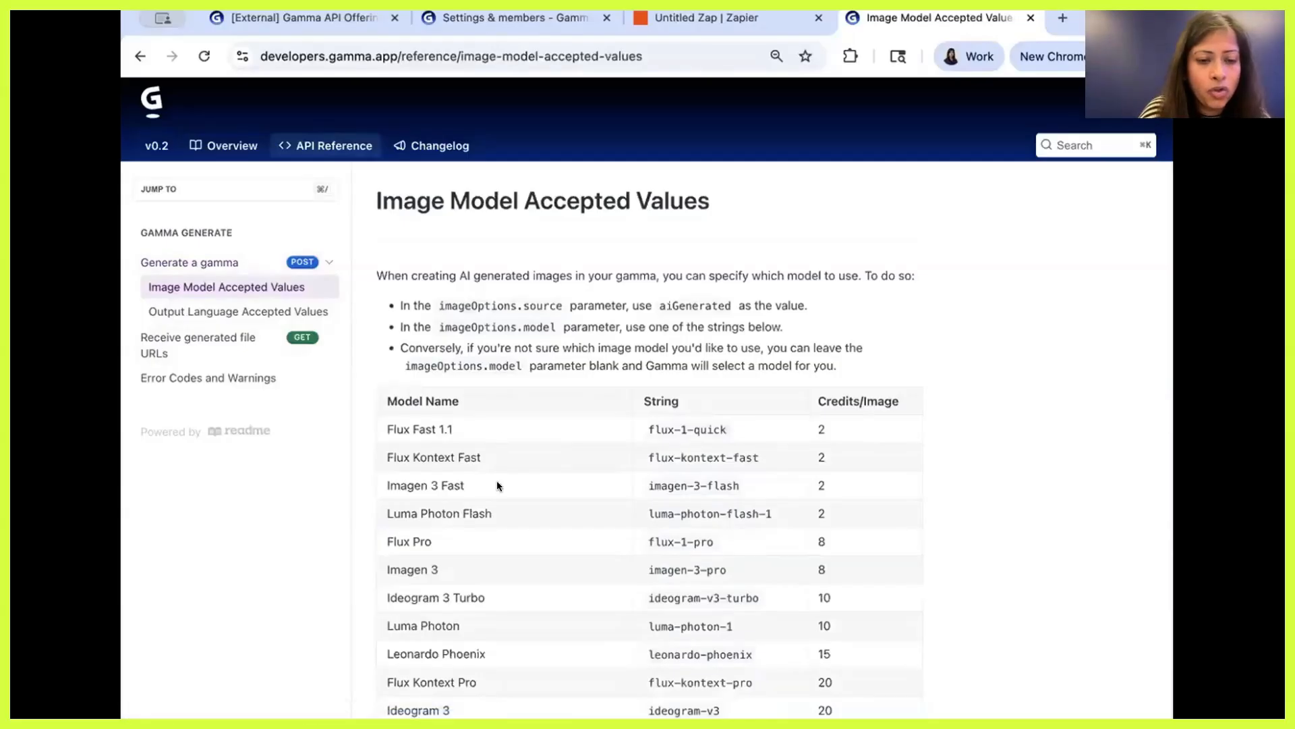
pyautogui.scroll(-7, 497, 481)
pyautogui.scroll(3, 486, 266)
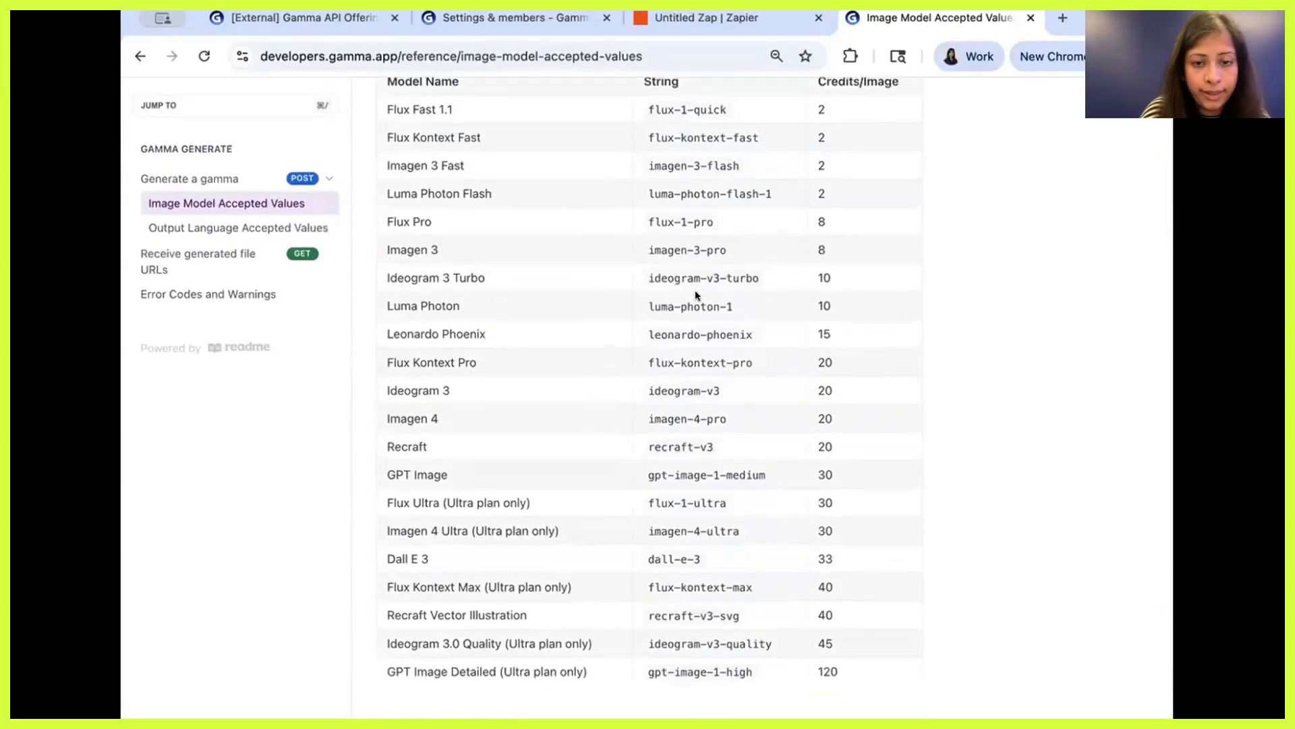
pyautogui.moveTo(760, 278); pyautogui.dragTo(642, 282)
pyautogui.hotkey('ctrl', 'c')
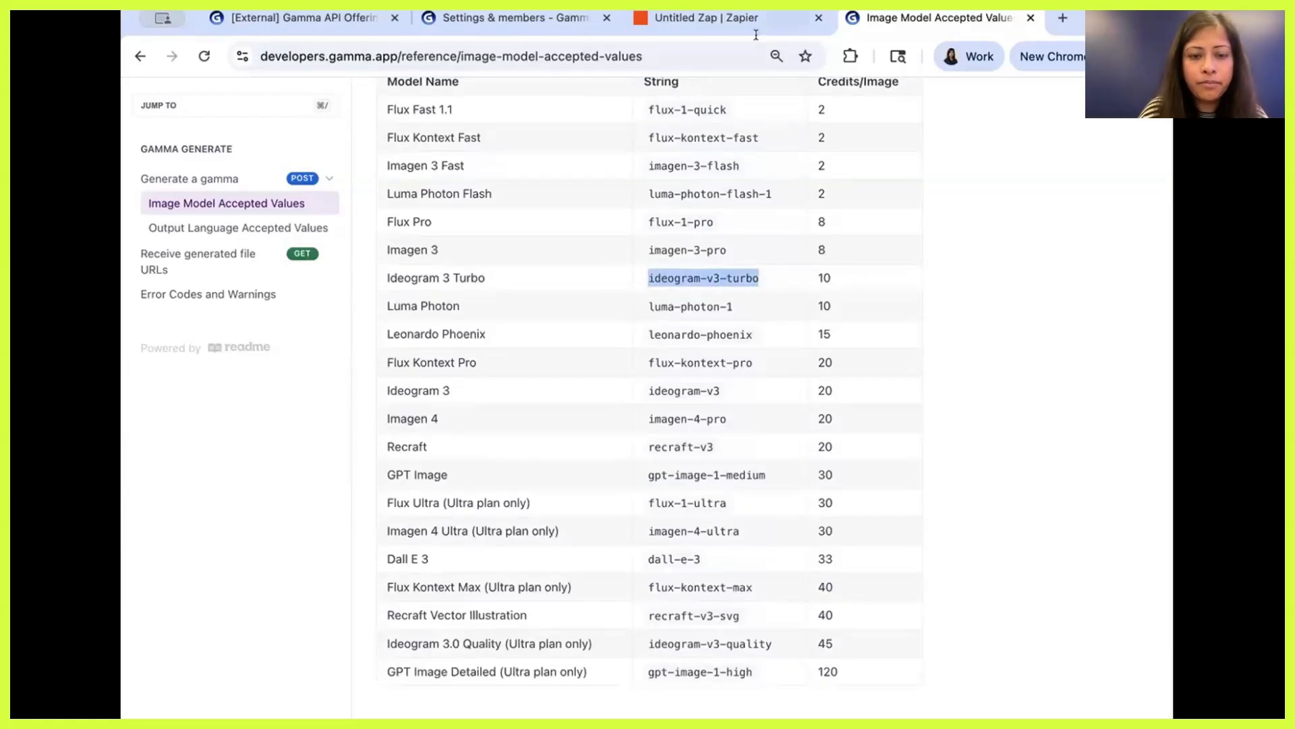
# Return to the Zapier step and replace the Image Model entry with the copied "ideogram-v3-turbo"
pyautogui.click(587, 25)
pyautogui.click(714, 28)
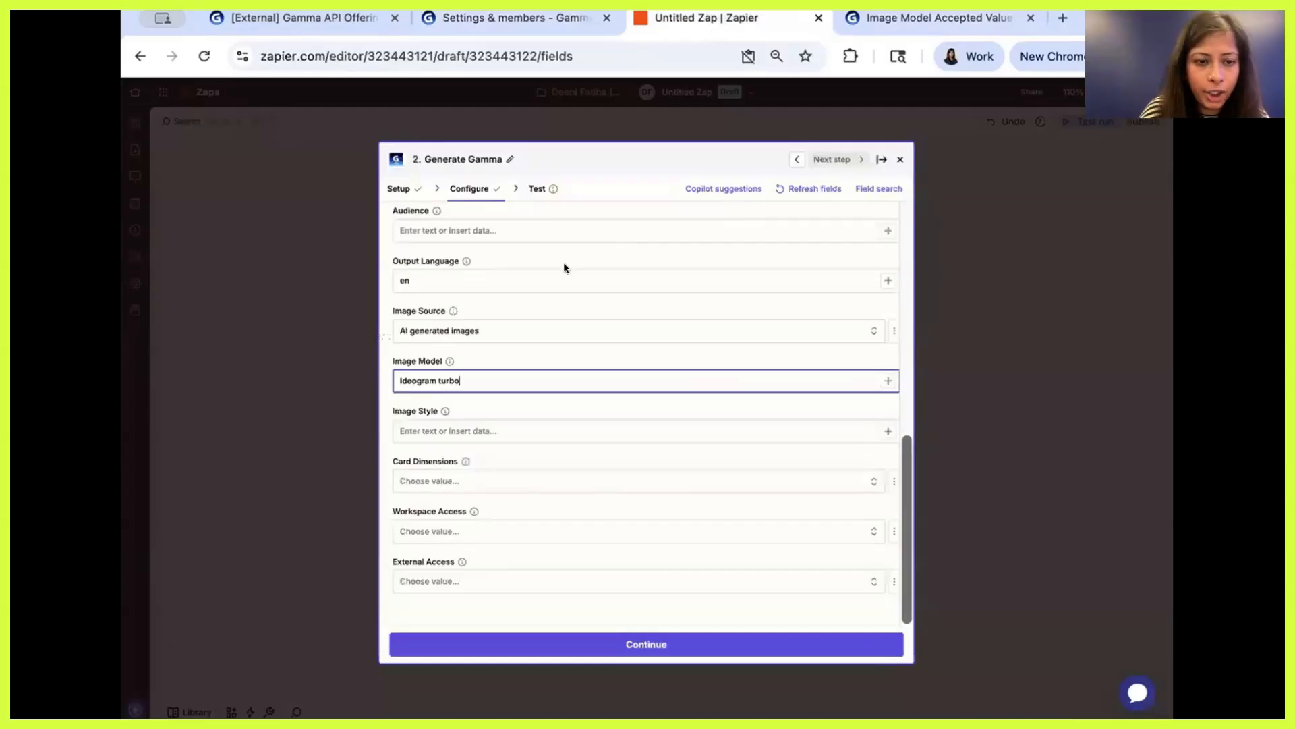
pyautogui.press('BackSpace')
pyautogui.press('BackSpace')
pyautogui.press('BackSpace')
pyautogui.press('BackSpace')
pyautogui.press('BackSpace')
pyautogui.press('BackSpace')
pyautogui.press('BackSpace')
pyautogui.press('BackSpace')
pyautogui.press('BackSpace')
pyautogui.press('BackSpace')
pyautogui.press('BackSpace')
pyautogui.press('BackSpace')
pyautogui.press('BackSpace')
pyautogui.hotkey('ctrl', 'v')
pyautogui.click(549, 363)
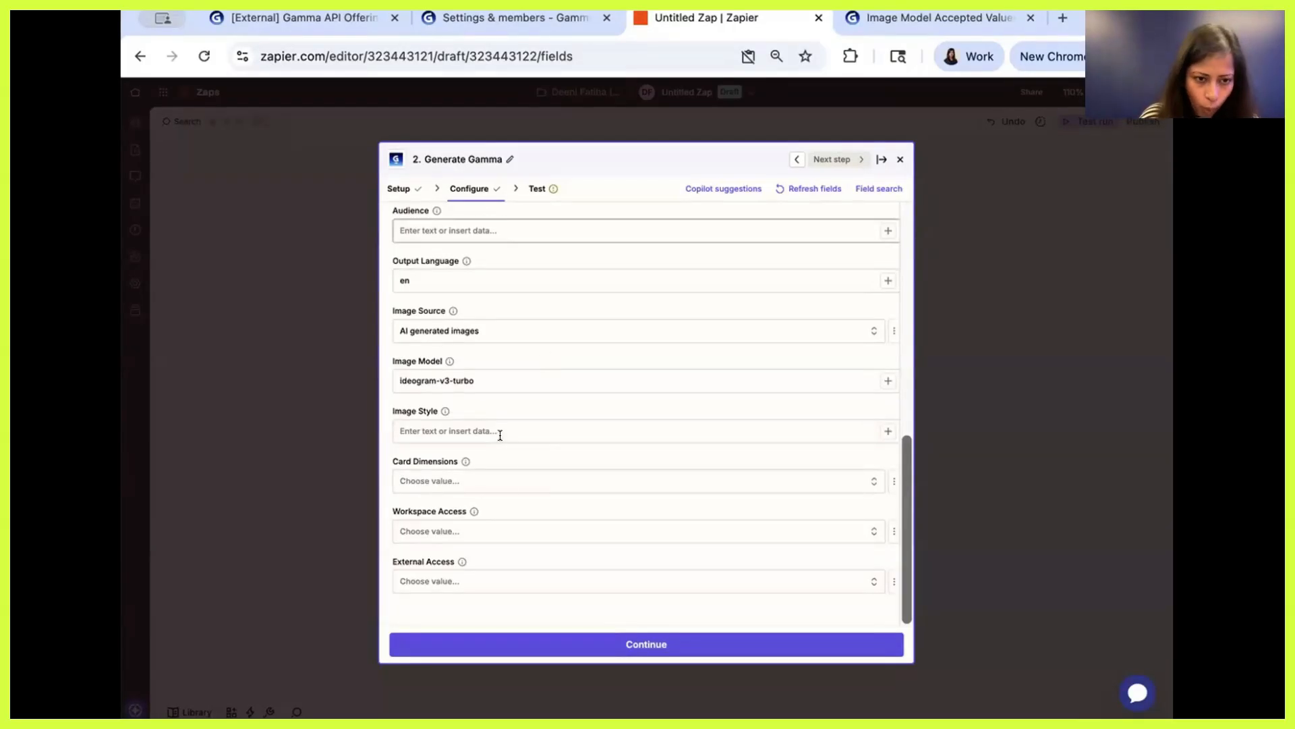
pyautogui.click(494, 385)
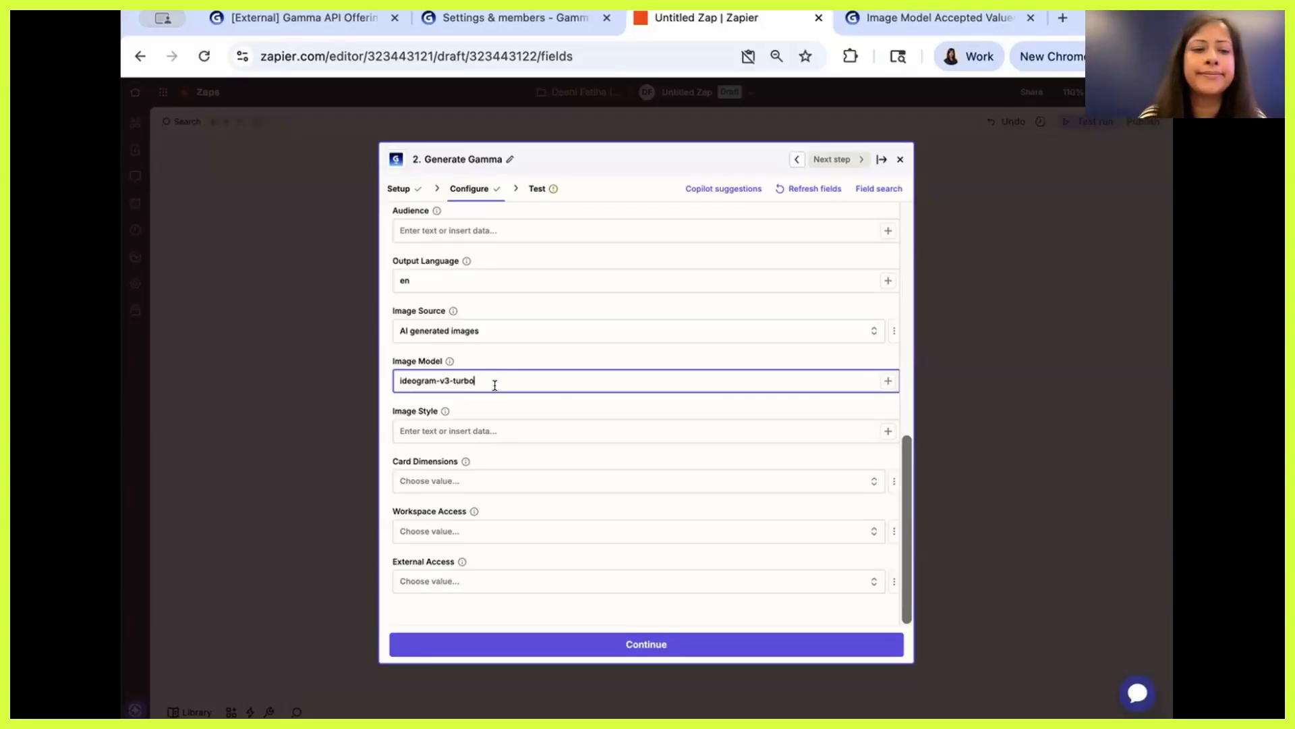
# Try a black and white description as the Image Style and clear the field again
pyautogui.click(456, 437)
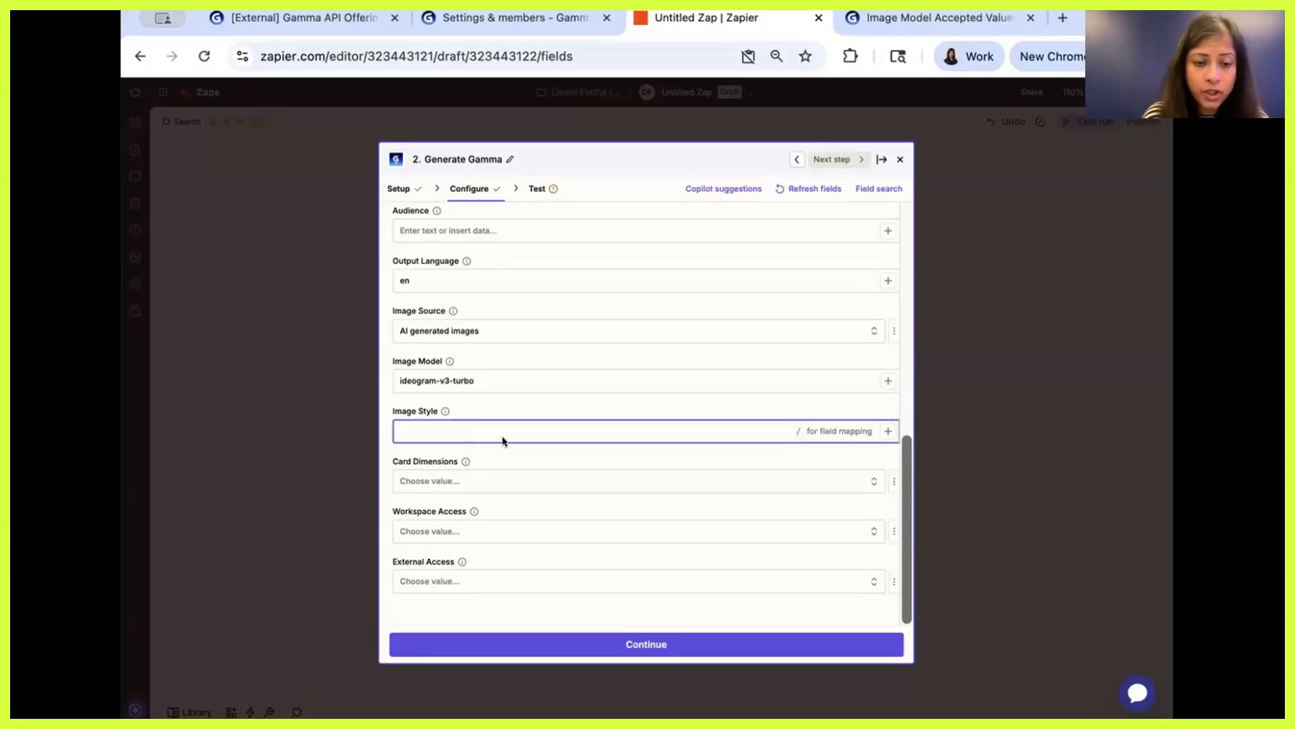
pyautogui.click(526, 451)
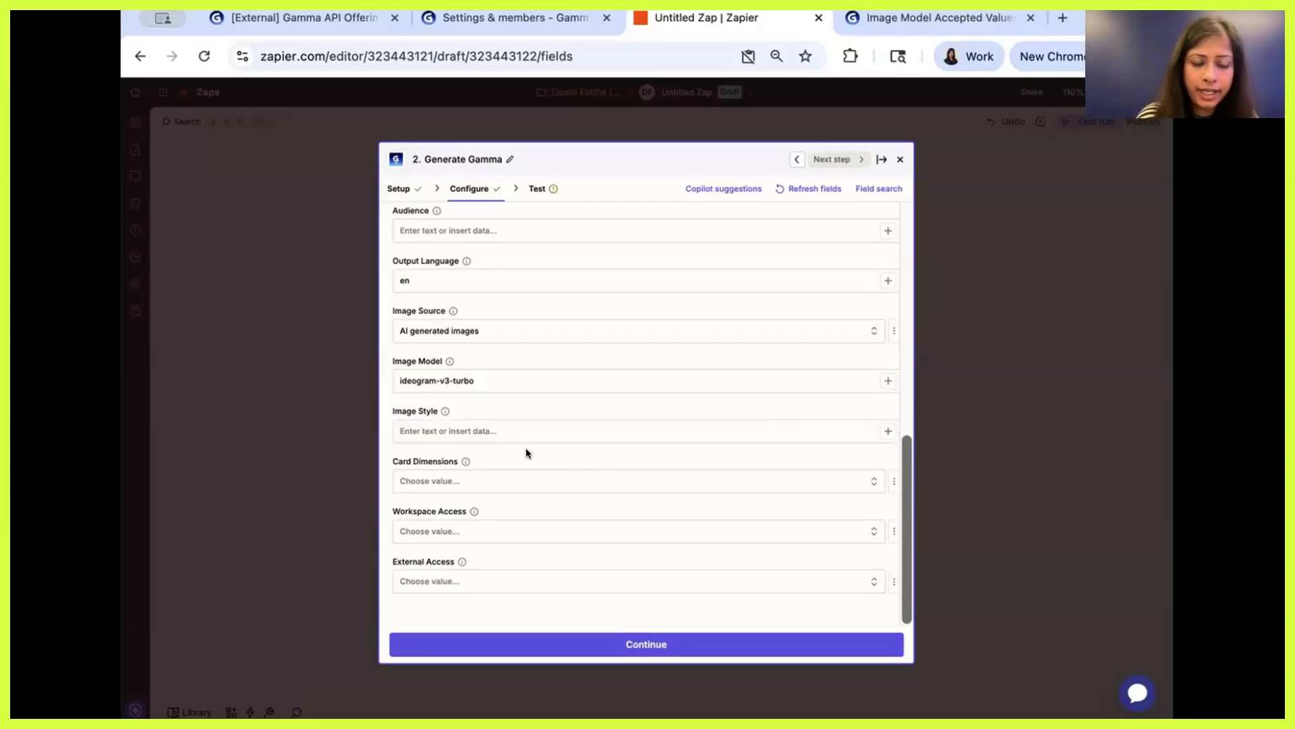
pyautogui.click(520, 428)
pyautogui.write('black and whit')
pyautogui.press('BackSpace')
pyautogui.press('BackSpace')
pyautogui.press('BackSpace')
pyautogui.press('BackSpace')
pyautogui.press('BackSpace')
pyautogui.press('BackSpace')
pyautogui.press('BackSpace')
pyautogui.press('BackSpace')
pyautogui.press('BackSpace')
pyautogui.press('BackSpace')
pyautogui.press('BackSpace')
pyautogui.press('BackSpace')
pyautogui.press('BackSpace')
pyautogui.press('BackSpace')
# Set the Theme Name of the generated gamma to "Night Sky"
pyautogui.scroll(5, 543, 390)
pyautogui.scroll(5, 543, 390)
pyautogui.click(540, 368)
pyautogui.write('Night Sky')
pyautogui.click(550, 379)
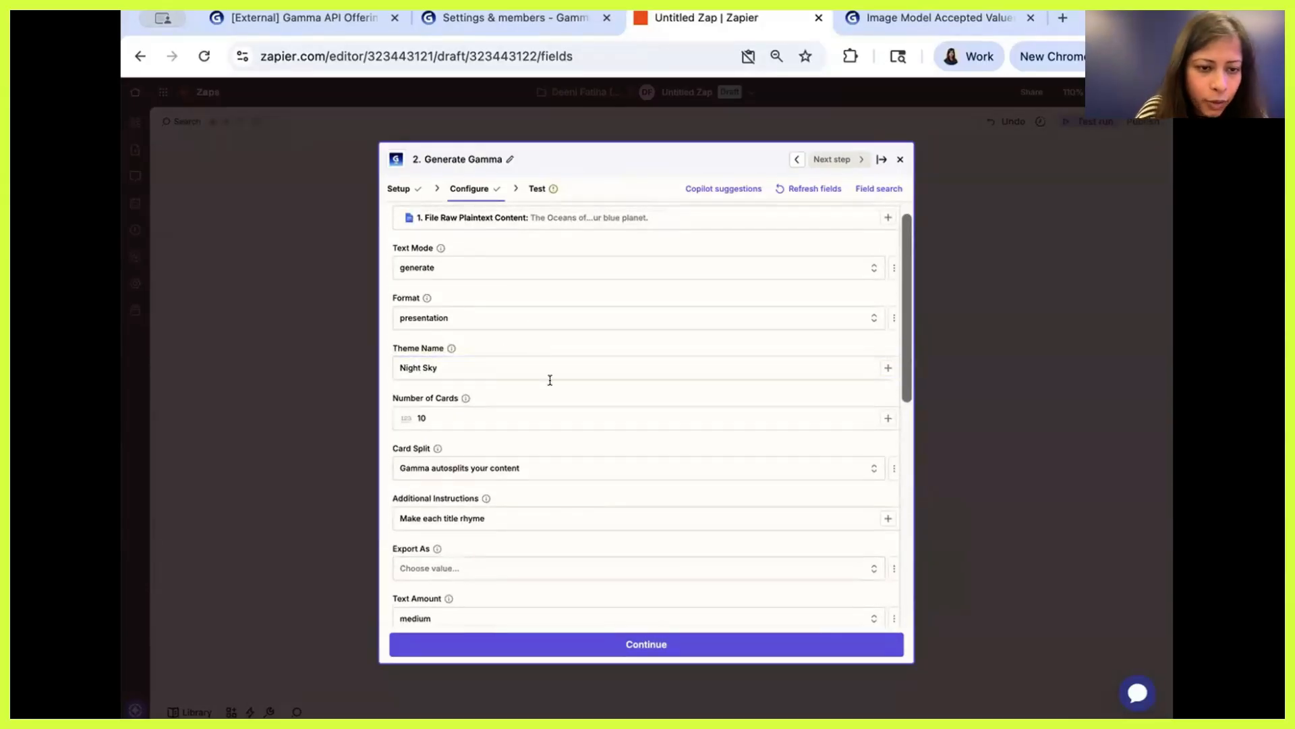
# Set the Card Dimensions to fluid, leaving the Image Style empty
pyautogui.scroll(-8, 550, 380)
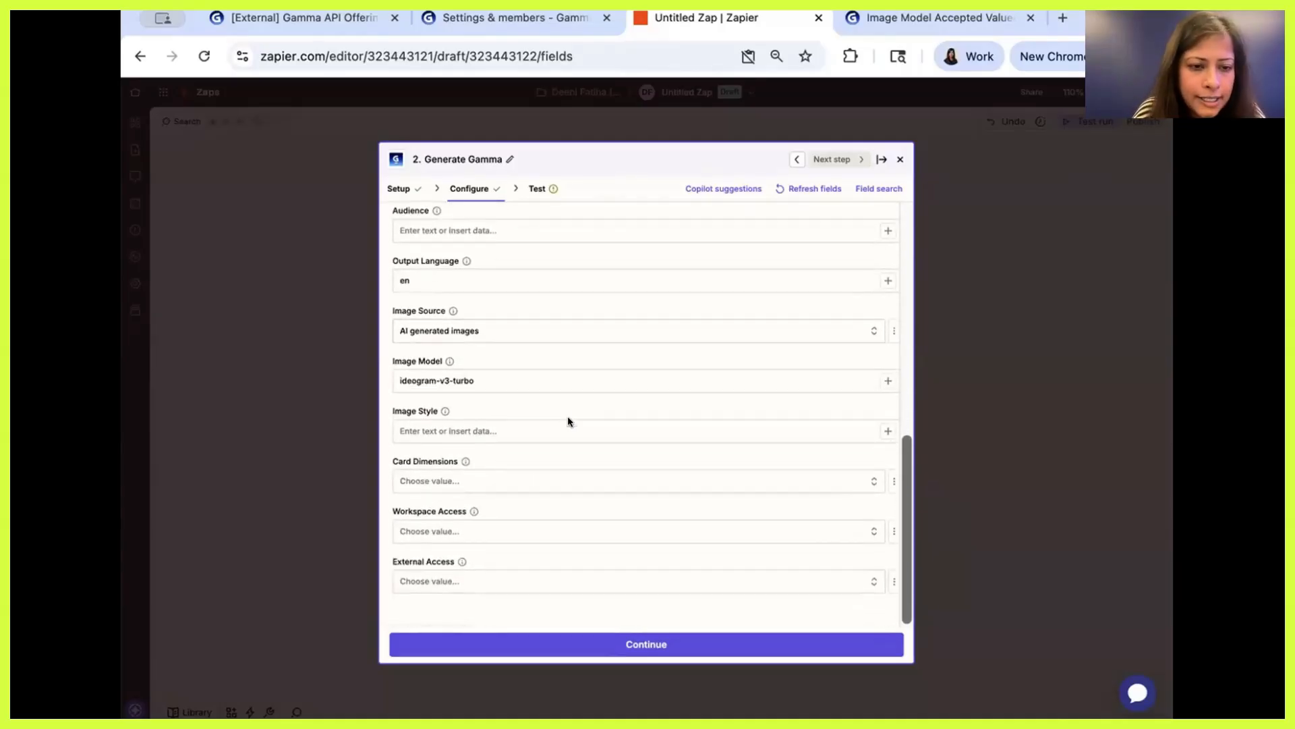
pyautogui.click(454, 434)
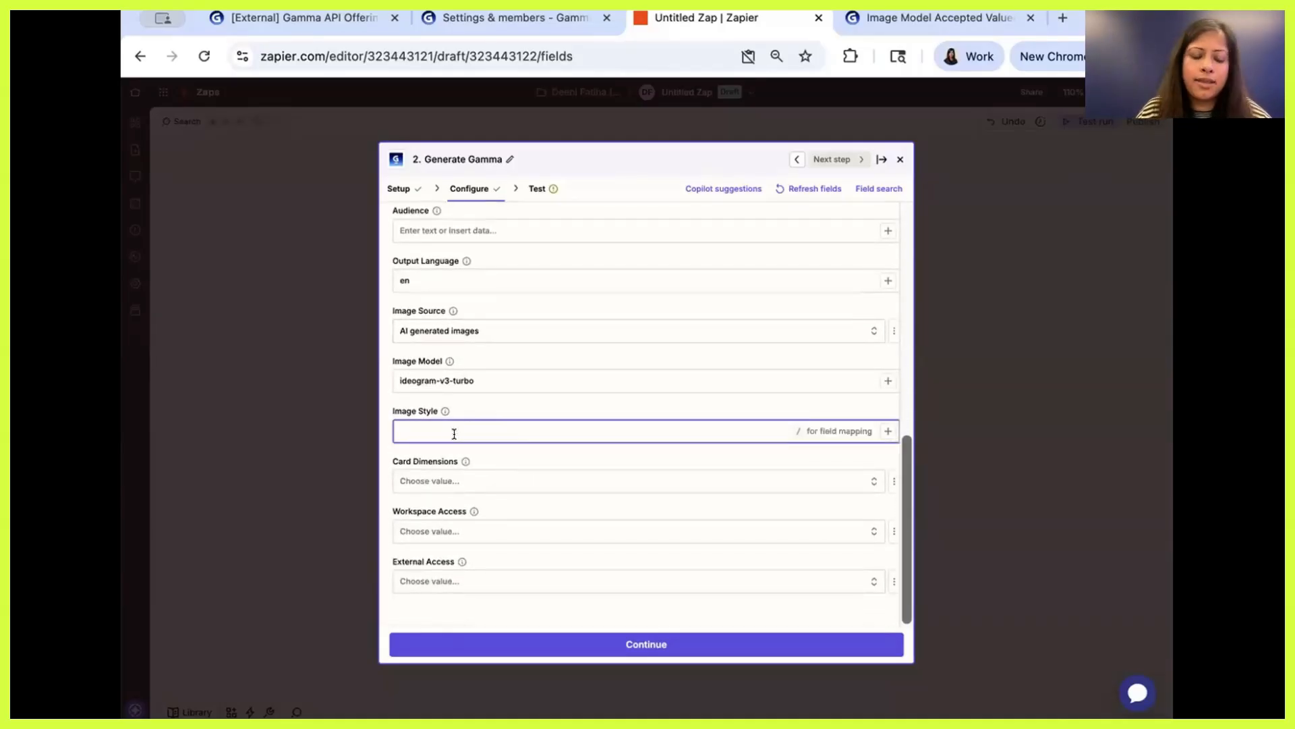
pyautogui.click(488, 395)
pyautogui.click(522, 408)
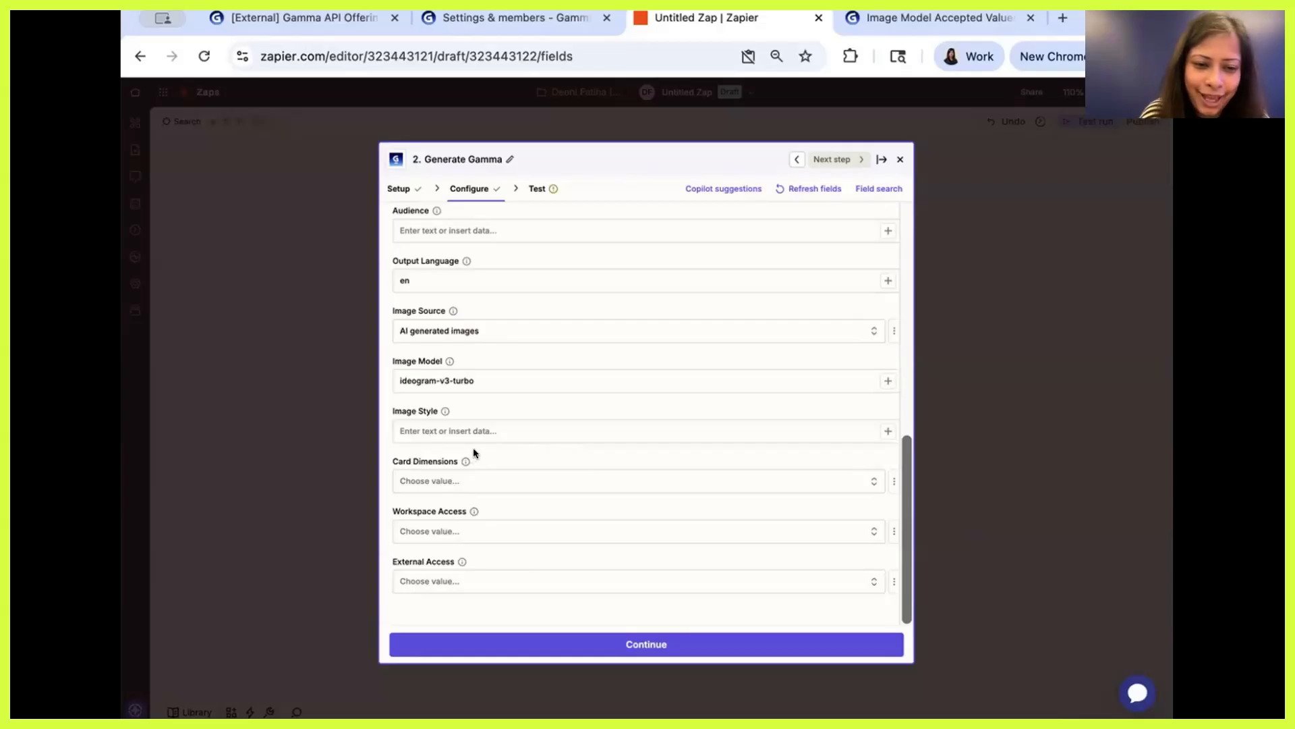
pyautogui.click(459, 481)
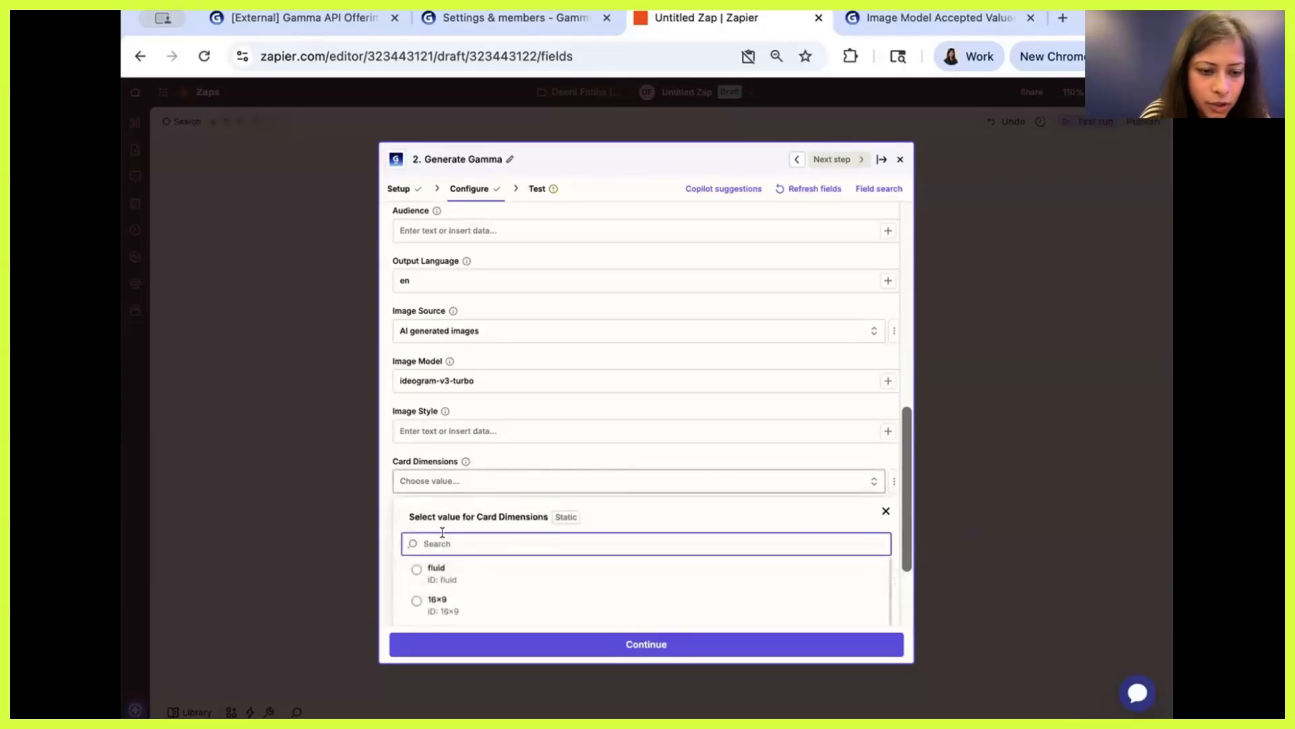
pyautogui.click(446, 574)
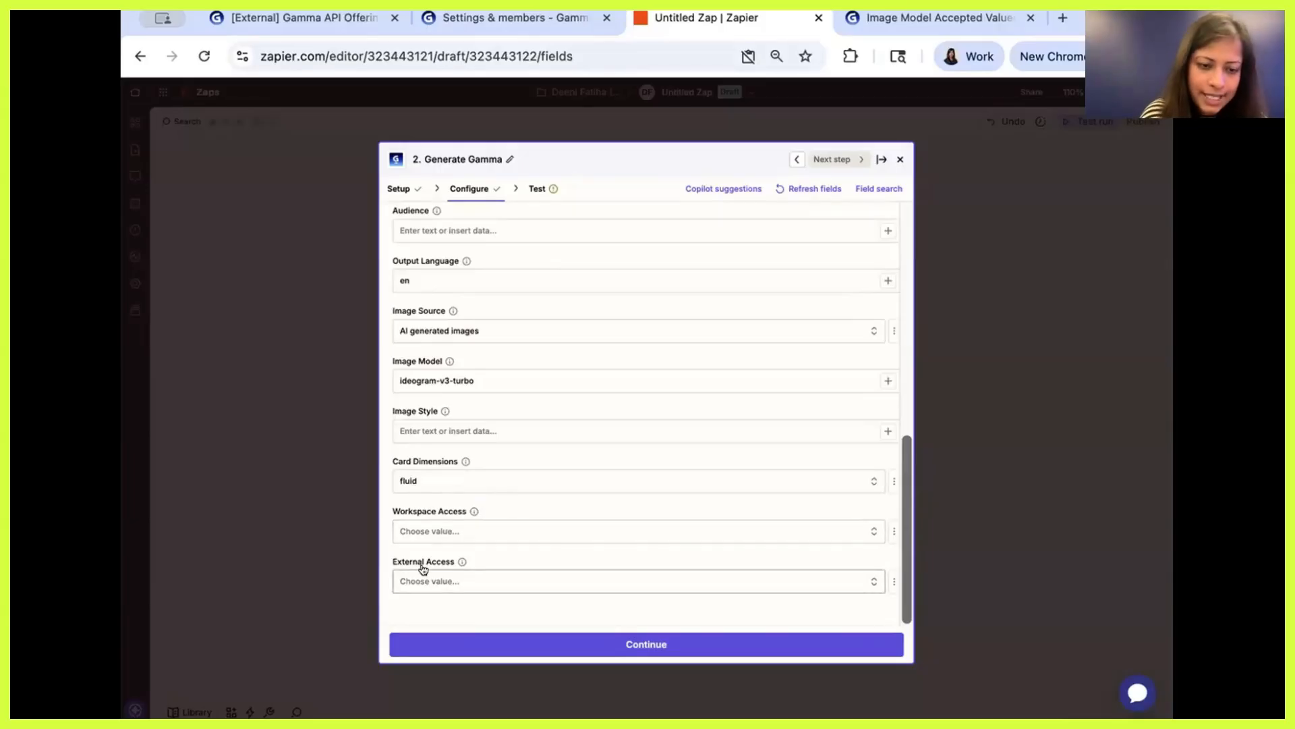
# Set the Workspace Access to Full access and the External Access to No access
pyautogui.click(520, 531)
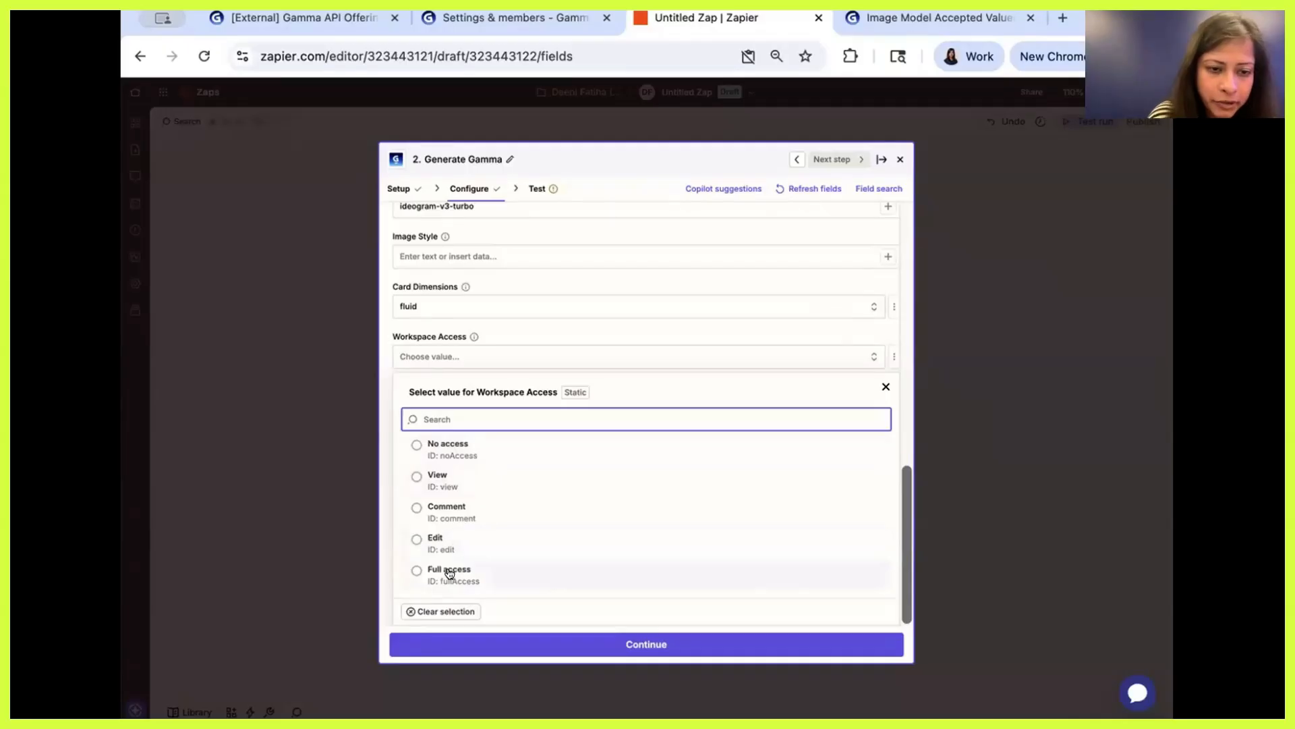
pyautogui.click(450, 573)
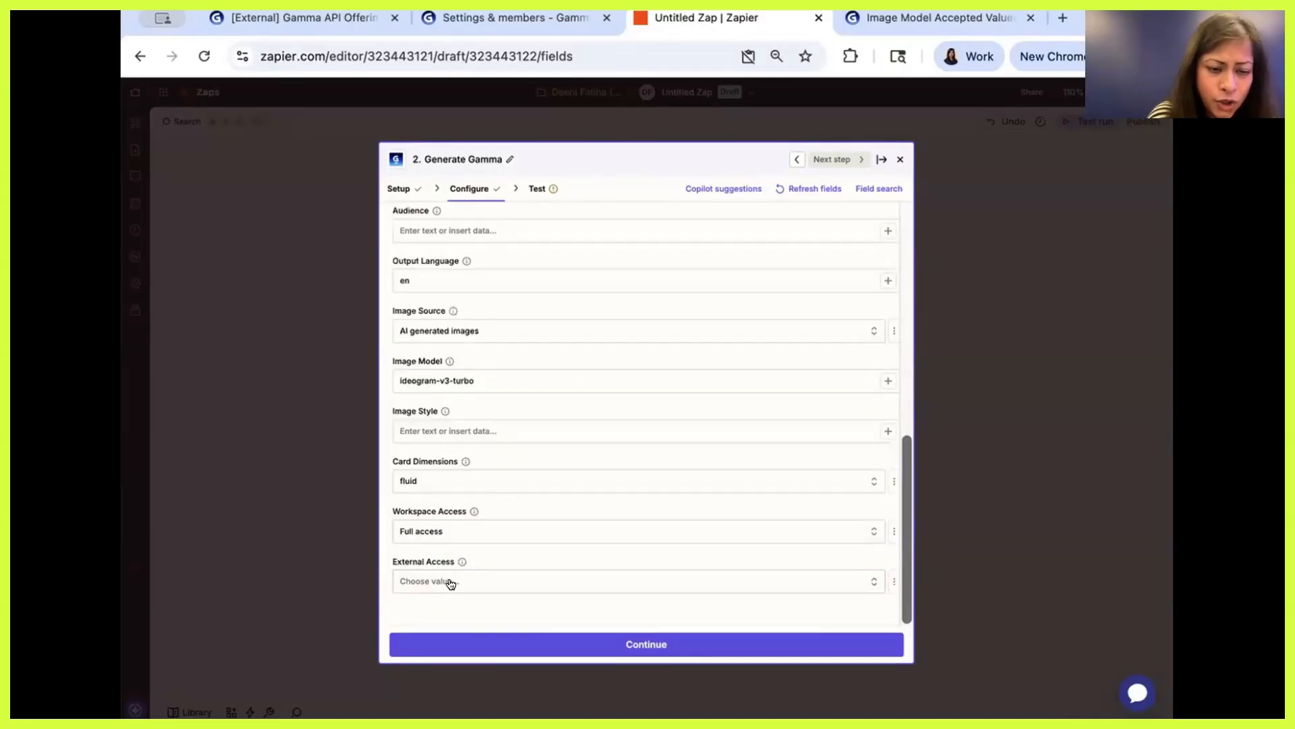
pyautogui.click(450, 582)
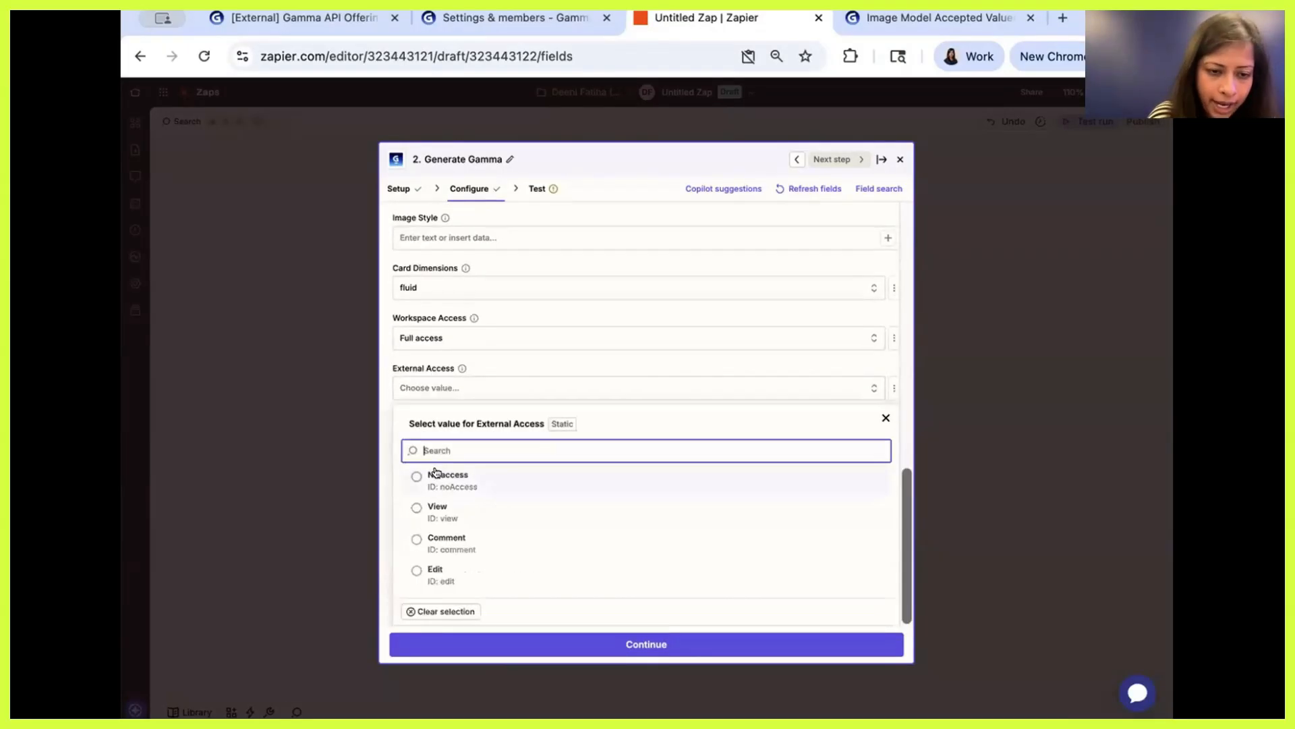
pyautogui.click(435, 474)
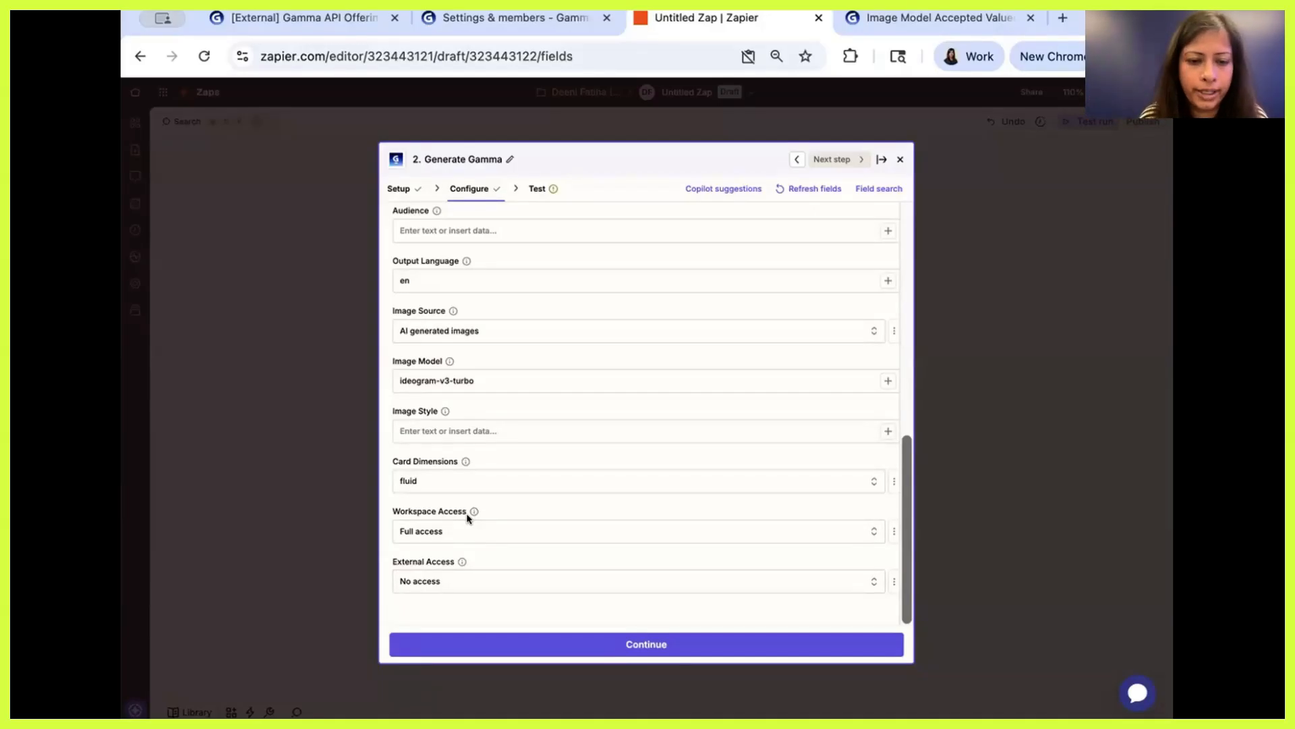
# Finish the configuration, test the Generate Gamma step with the sample document and check the returned Generation ID
pyautogui.scroll(10, 578, 442)
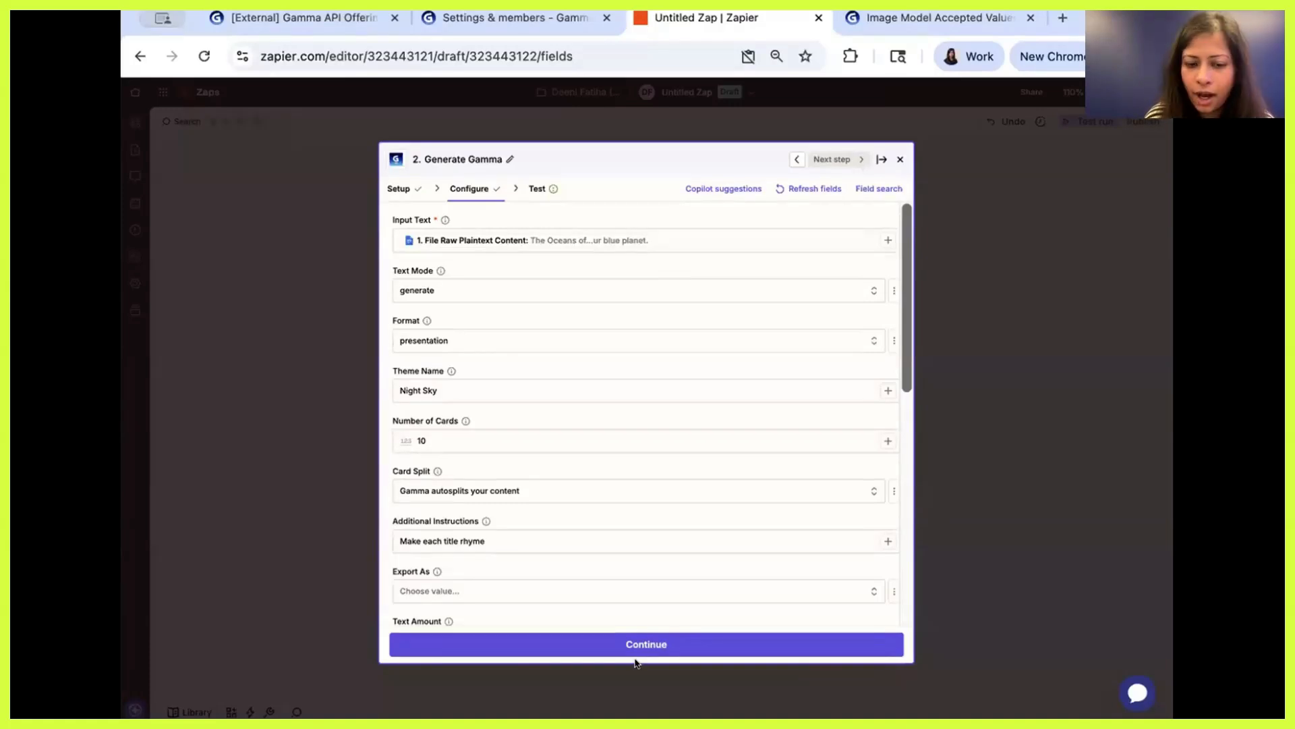
pyautogui.click(691, 639)
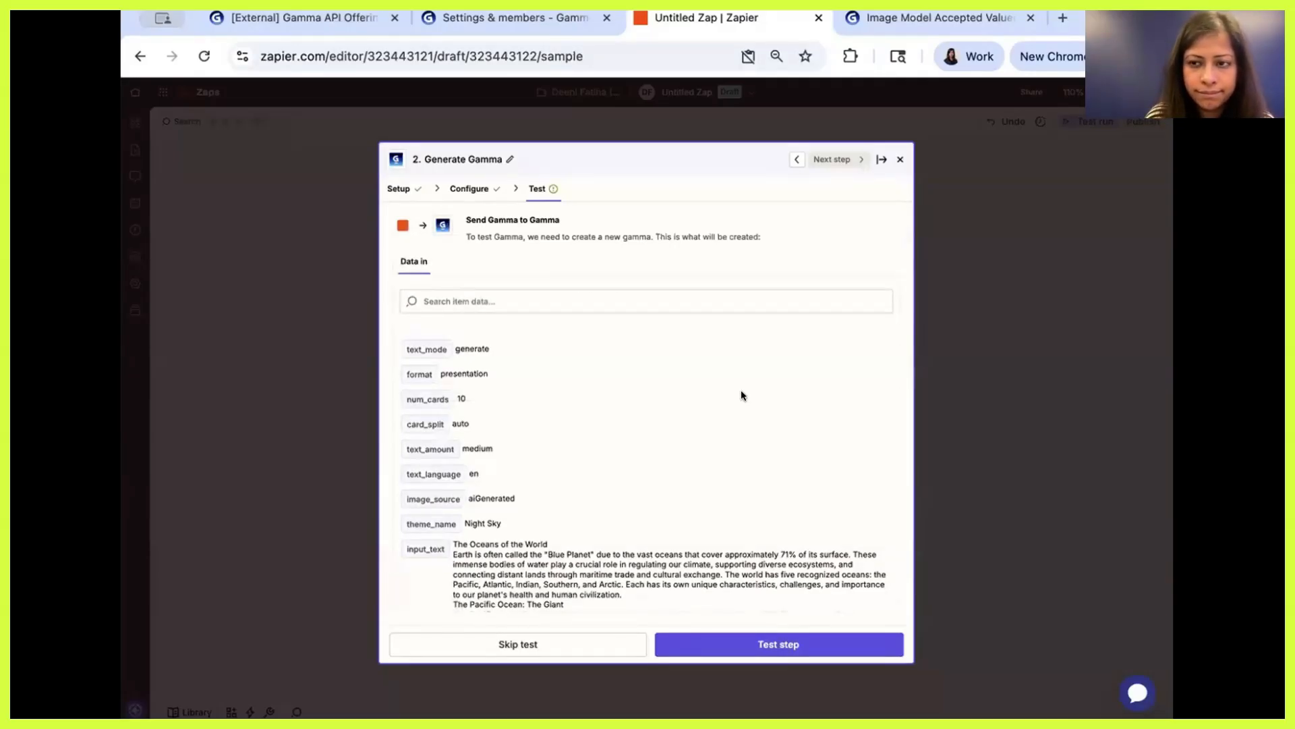
pyautogui.scroll(-2, 742, 395)
pyautogui.scroll(10, 742, 391)
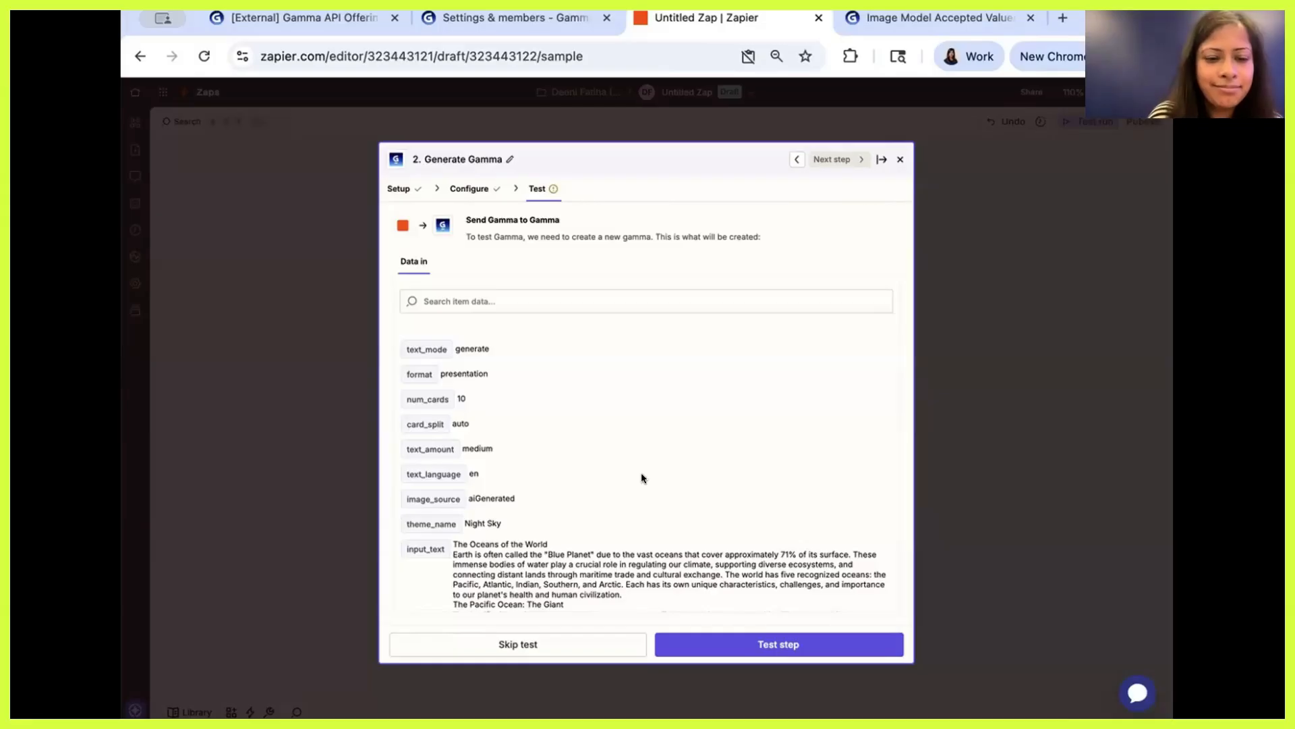
pyautogui.scroll(-10, 641, 474)
pyautogui.scroll(15, 641, 474)
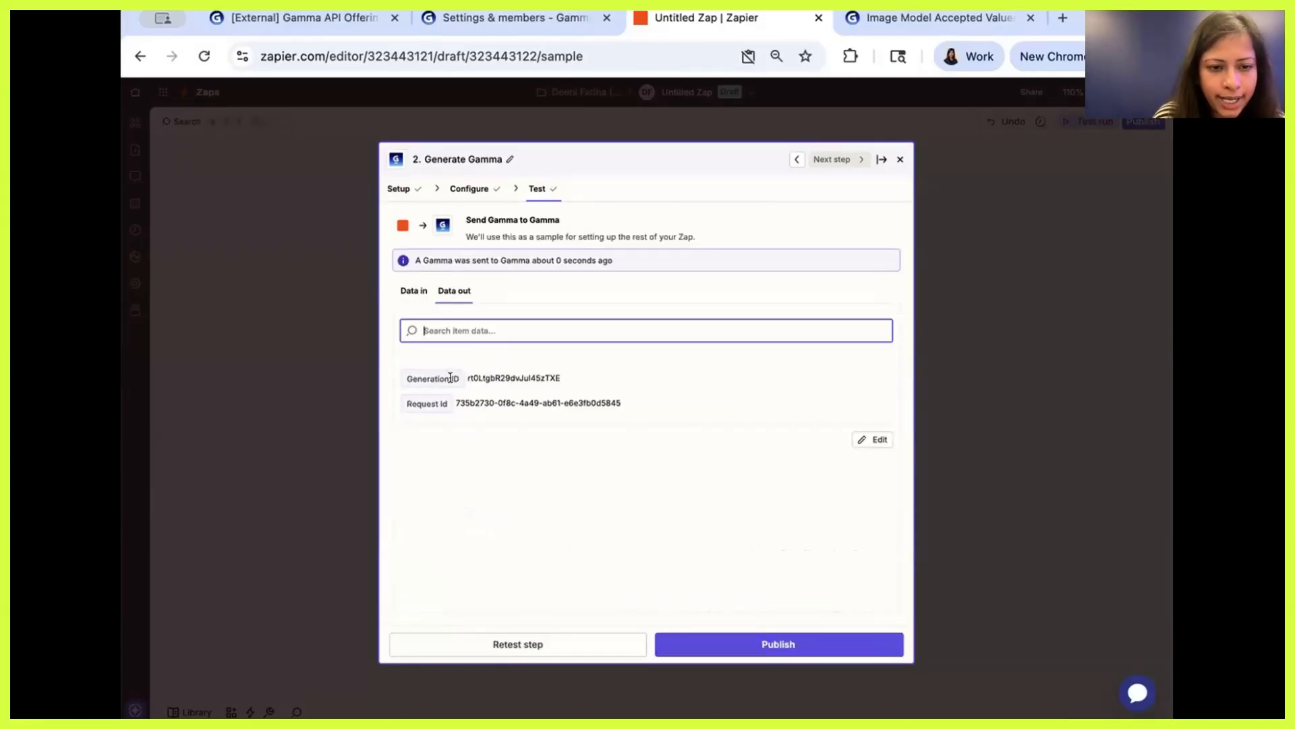
pyautogui.doubleClick(513, 376)
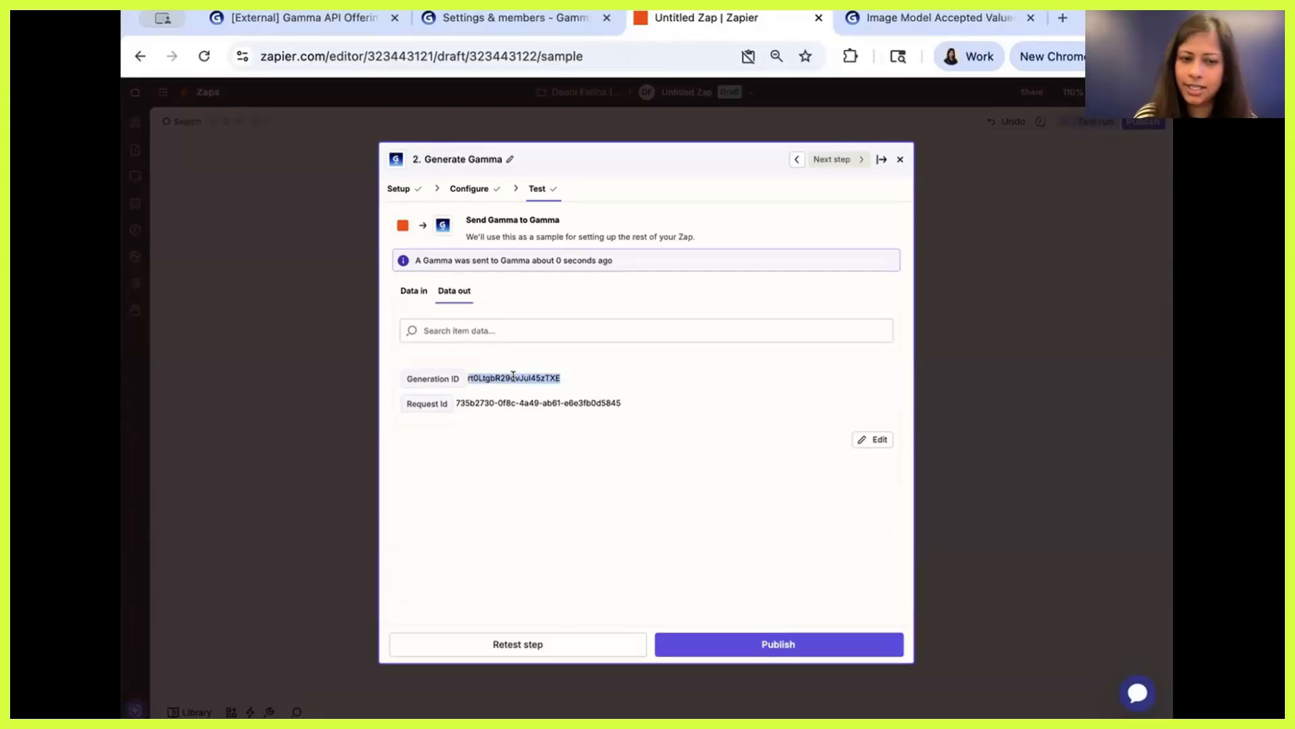
pyautogui.click(526, 511)
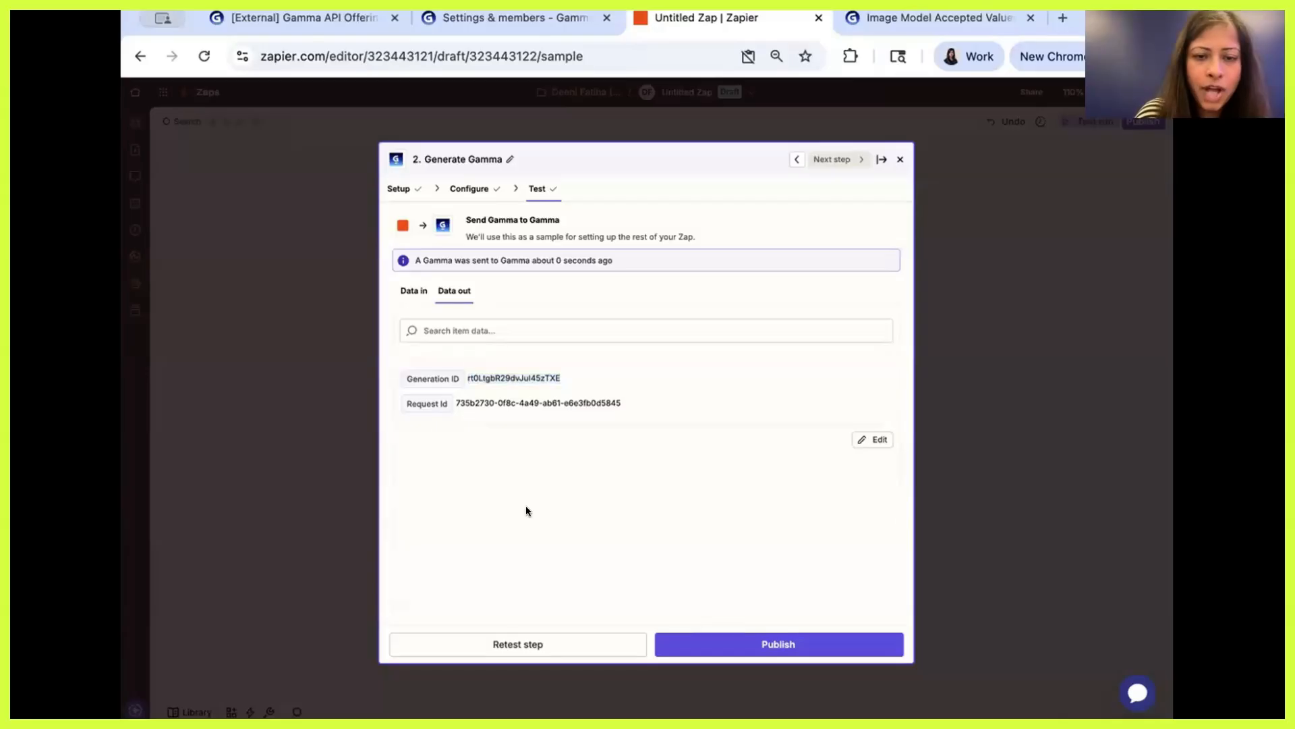
# Close the tested Generate Gamma step and switch to Gamma's list of all gammas in the team workspace
pyautogui.click(899, 159)
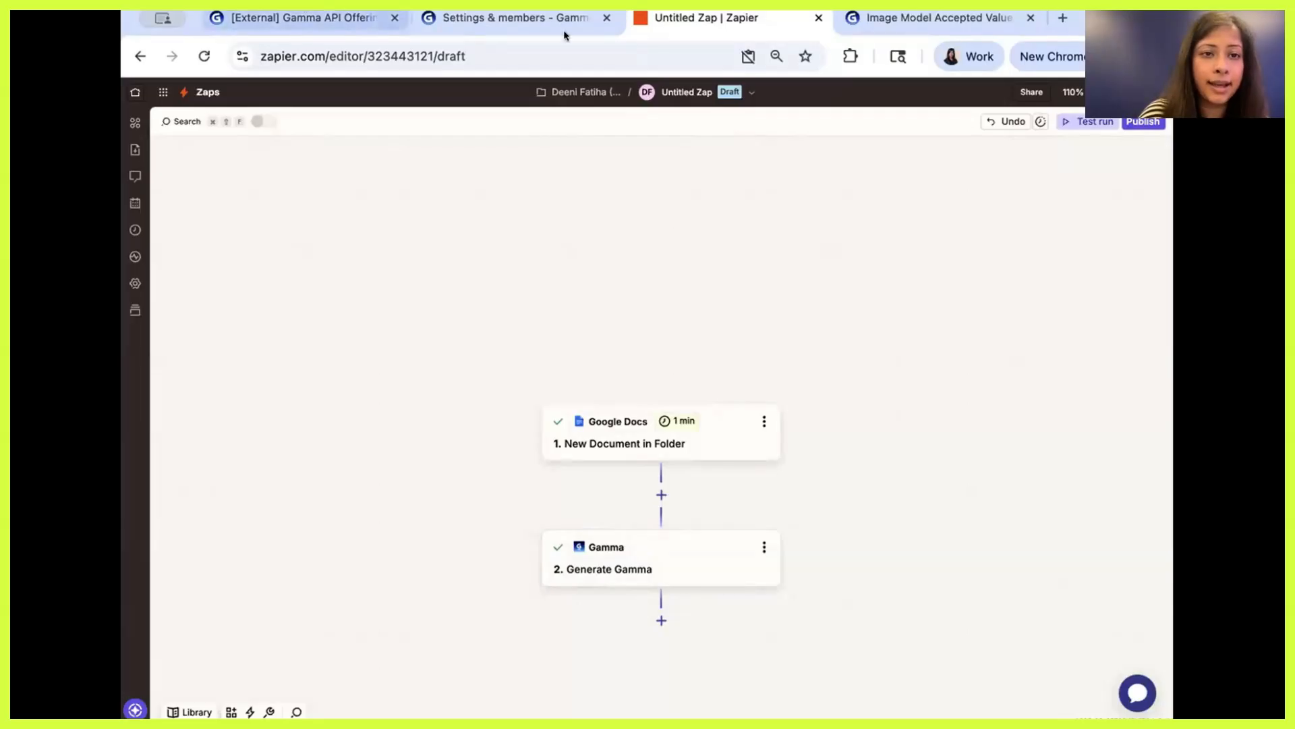
pyautogui.click(497, 14)
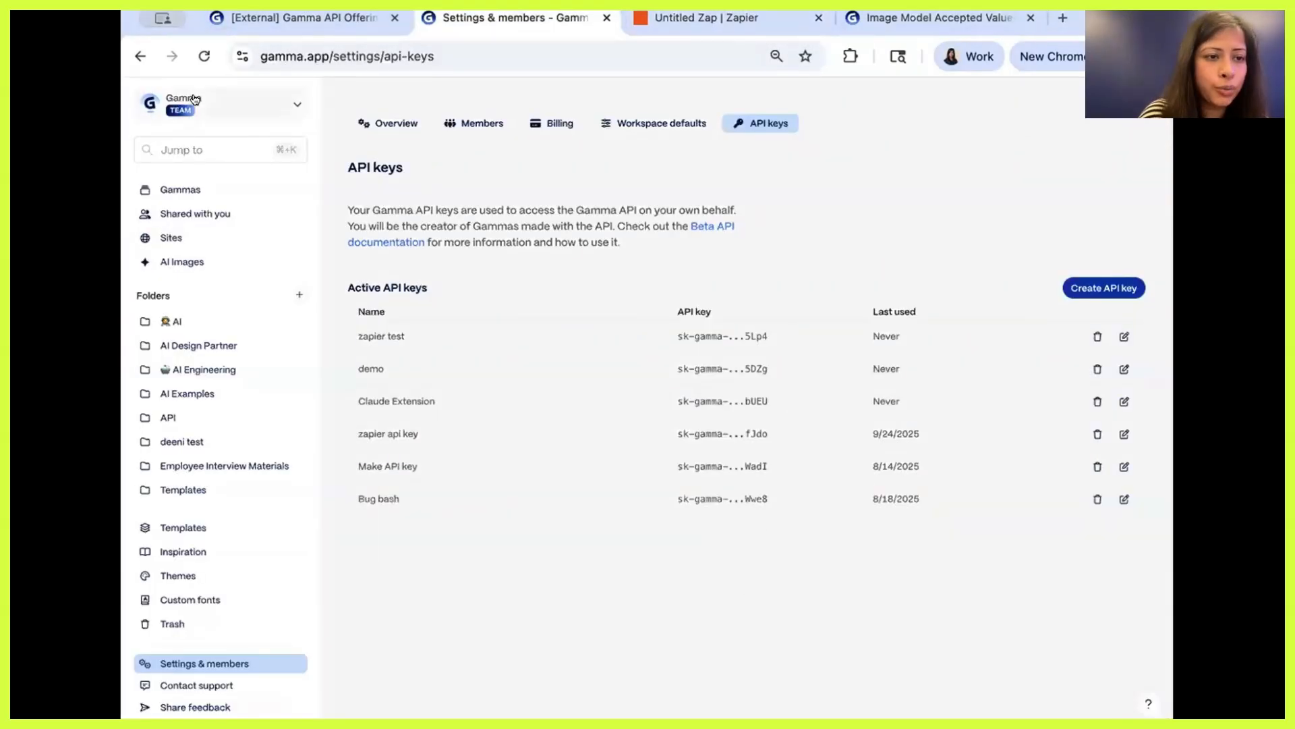
pyautogui.click(215, 115)
pyautogui.click(228, 169)
pyautogui.click(189, 190)
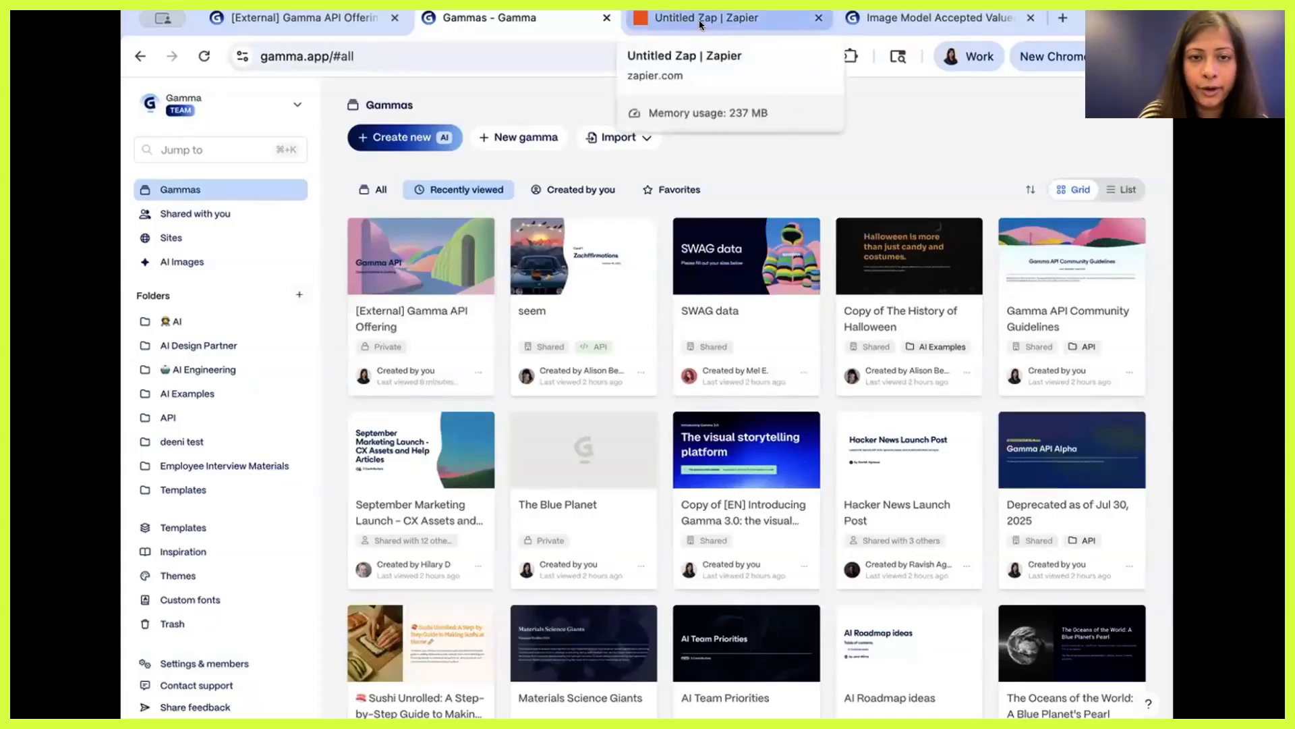
# Open the overview section of the Gamma developer docs and skim the introduction to the Generate API down to its limitations
pyautogui.click(927, 24)
pyautogui.scroll(5, 544, 351)
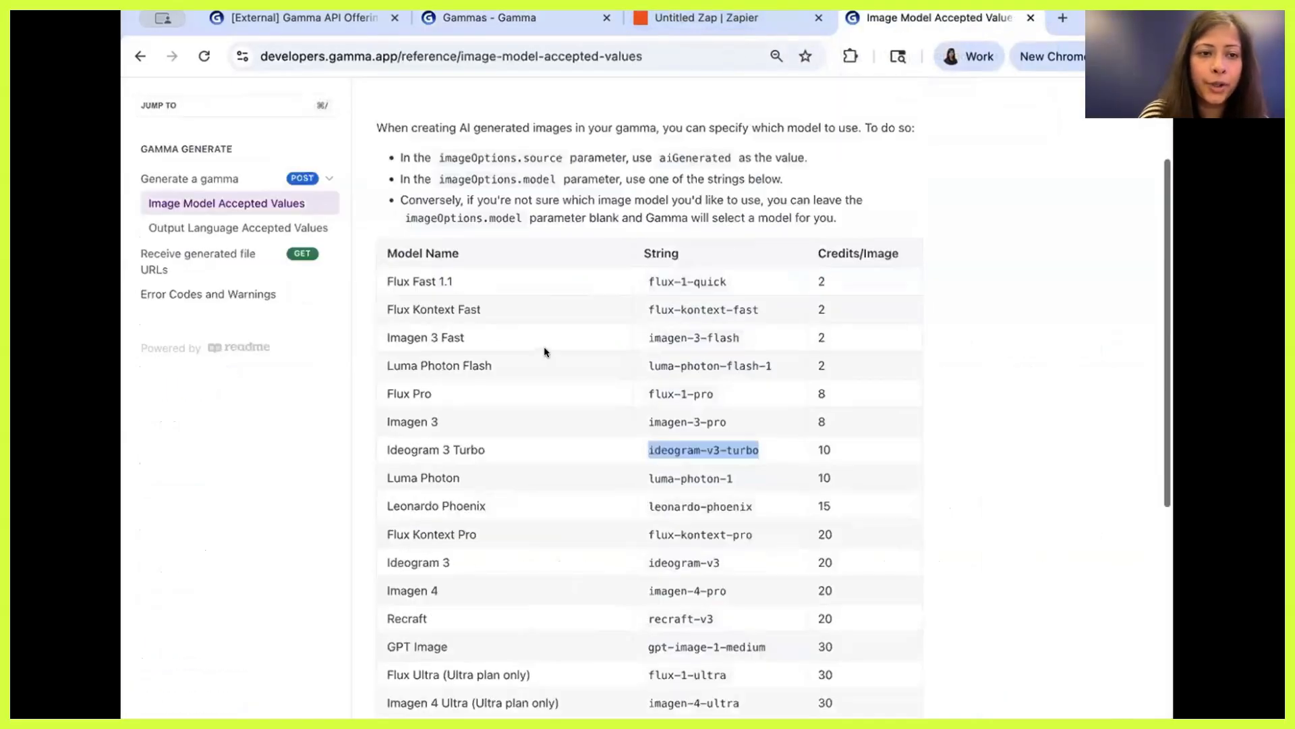
pyautogui.click(220, 145)
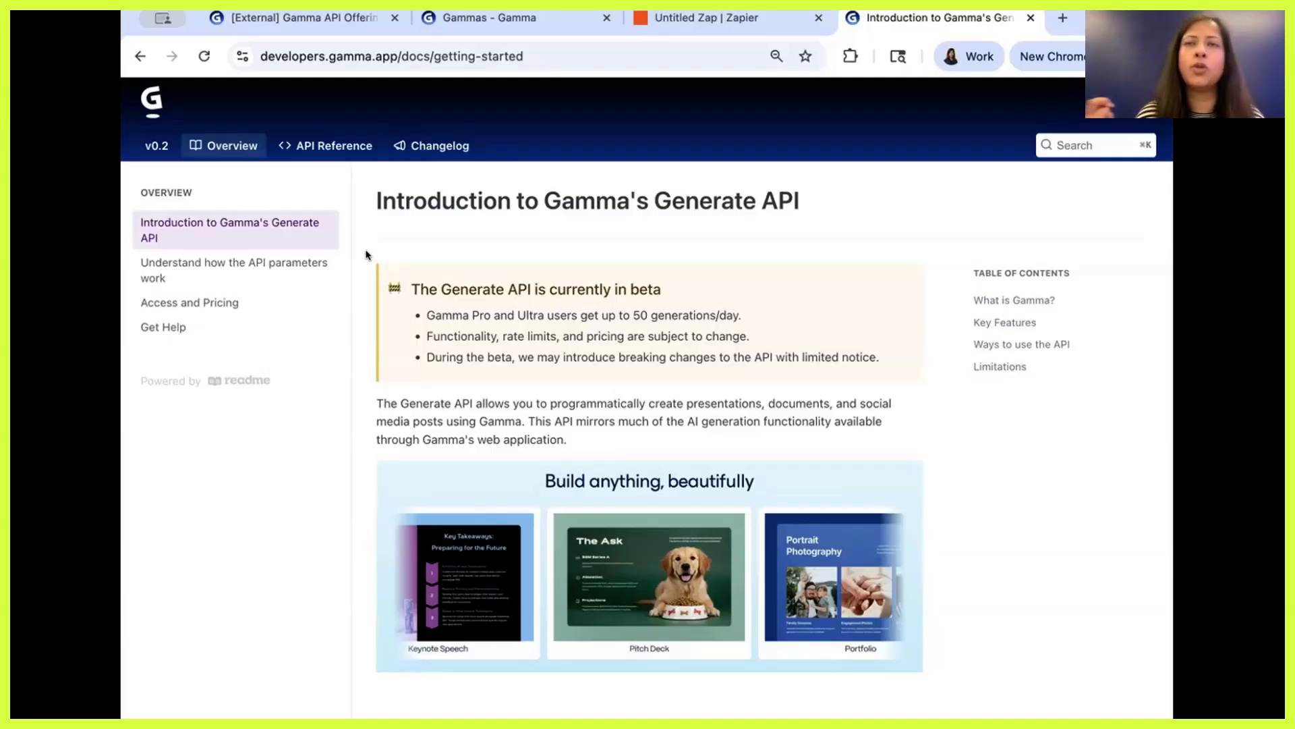
pyautogui.scroll(-4, 368, 255)
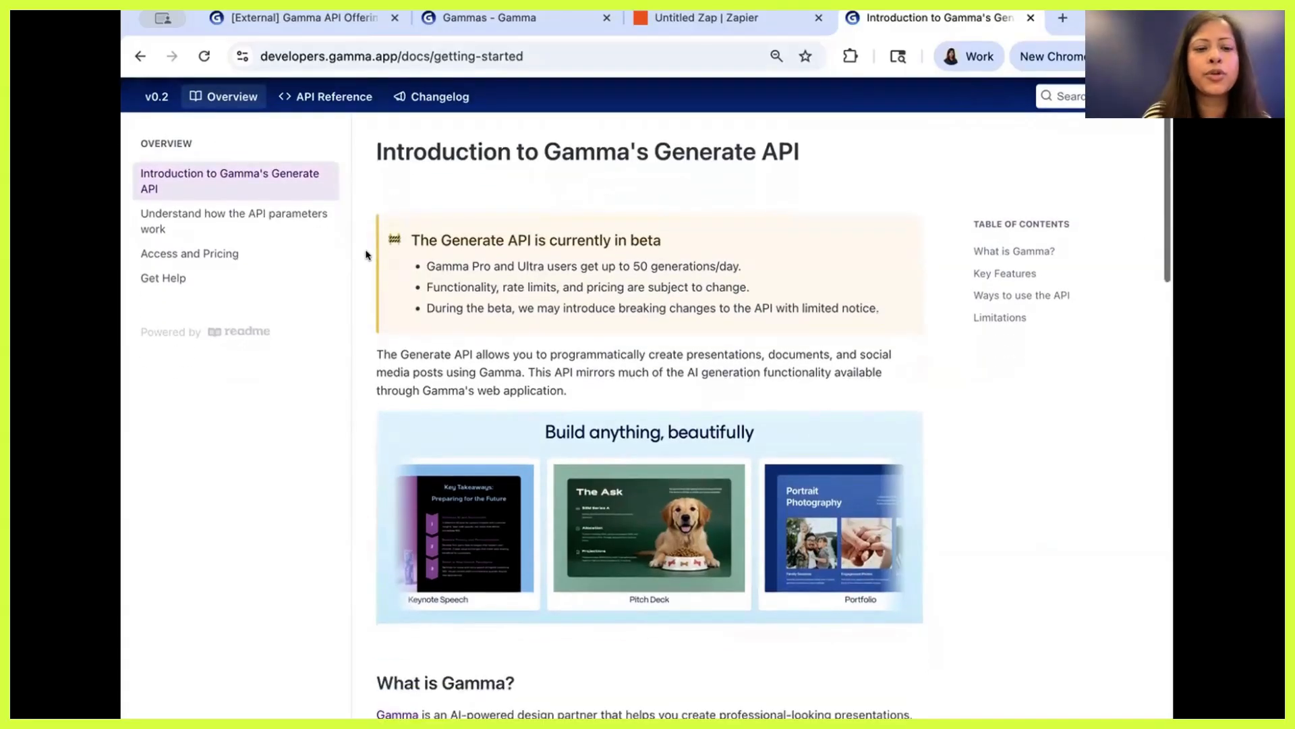
pyautogui.scroll(-15, 366, 255)
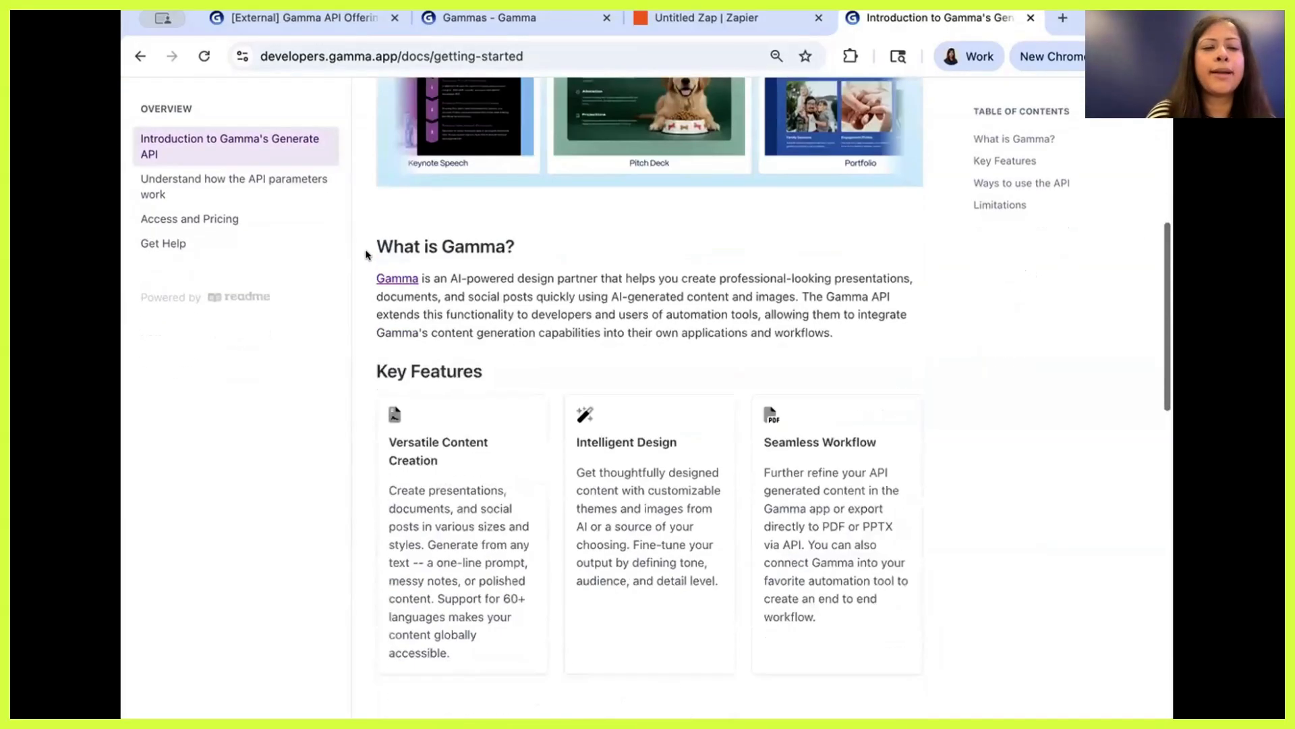
pyautogui.scroll(-5, 367, 255)
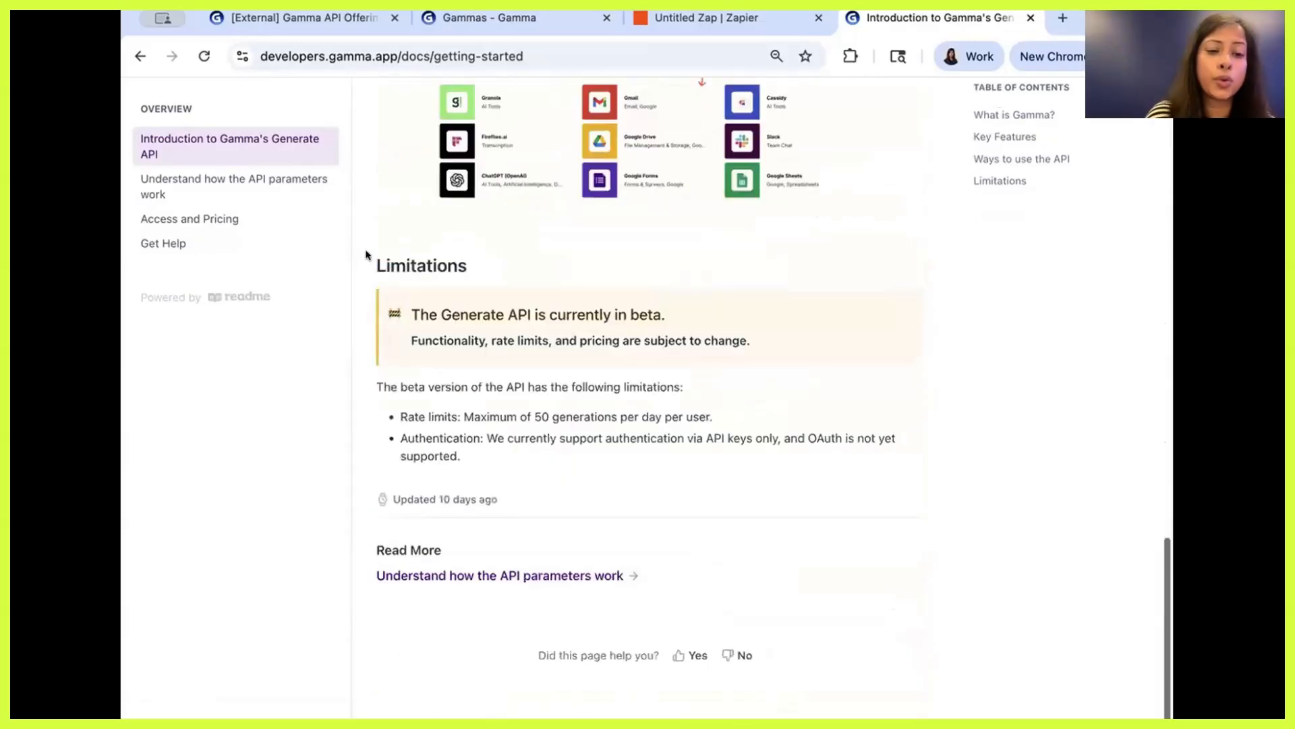
# Open the docs page on understanding how the API parameters work and examine its sample POST request
pyautogui.scroll(20, 229, 225)
pyautogui.click(231, 273)
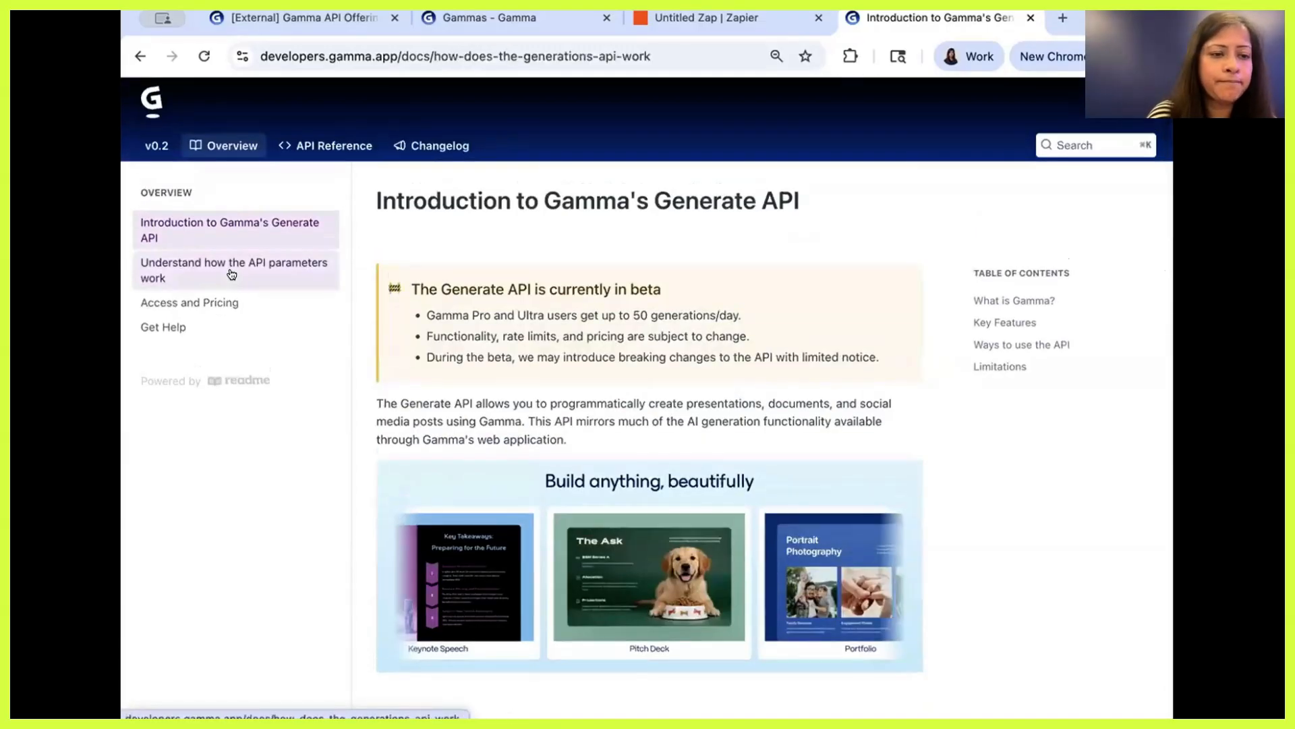
pyautogui.scroll(-3, 440, 370)
pyautogui.scroll(-10, 464, 398)
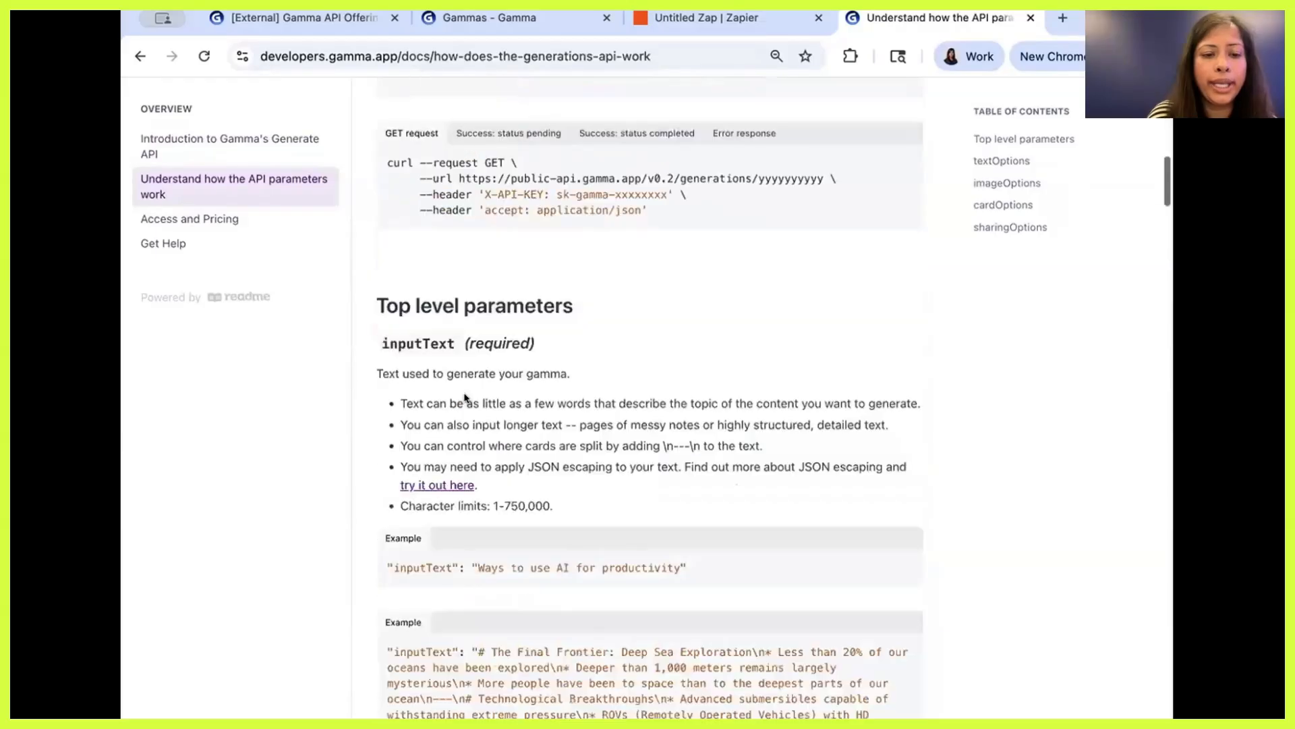
pyautogui.scroll(8, 457, 405)
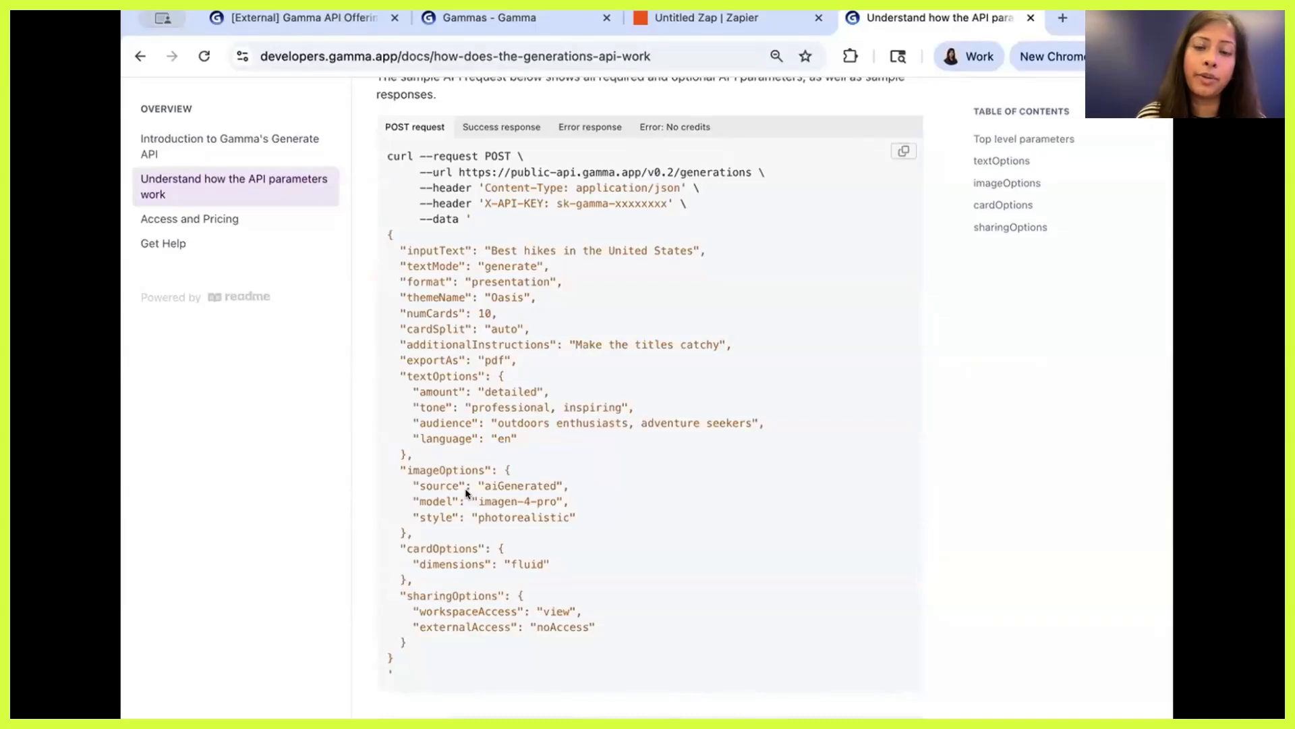
pyautogui.scroll(-10, 465, 492)
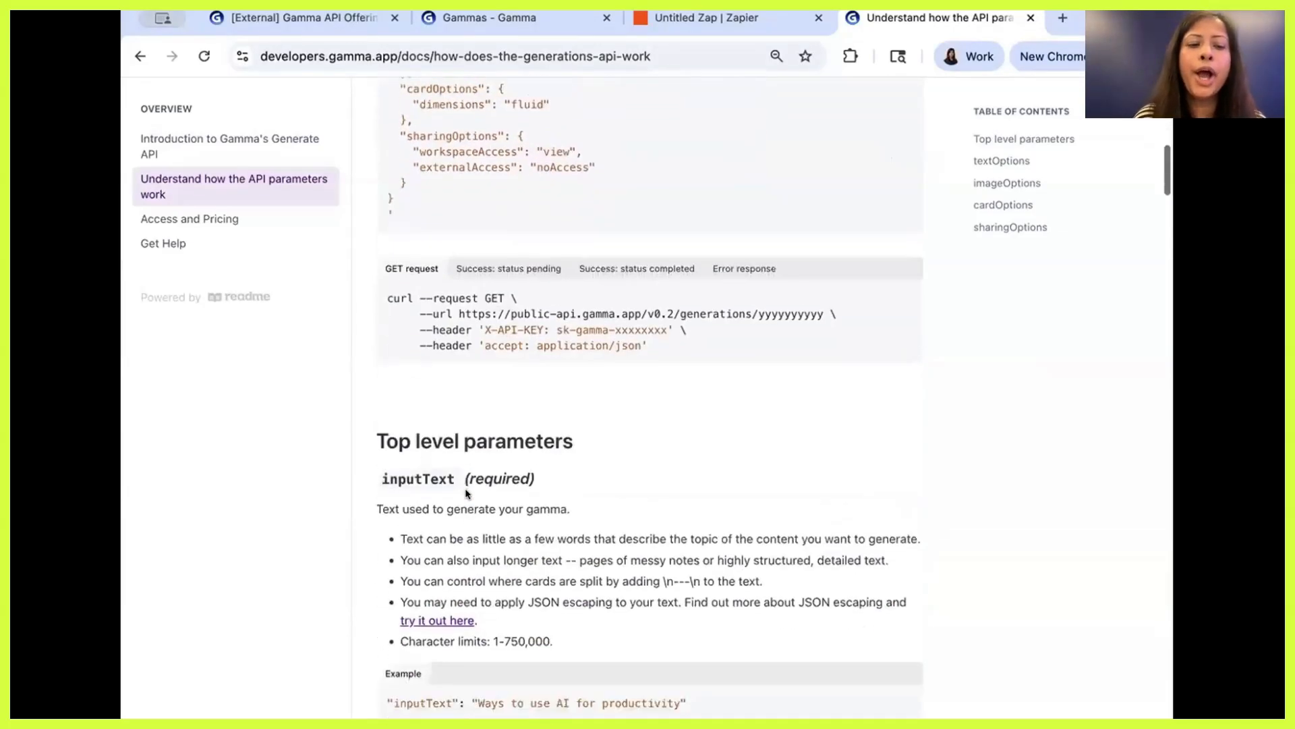
# Read the inputText parameter's notes on the character limit and on splitting cards with \n---\n
pyautogui.scroll(-3, 465, 488)
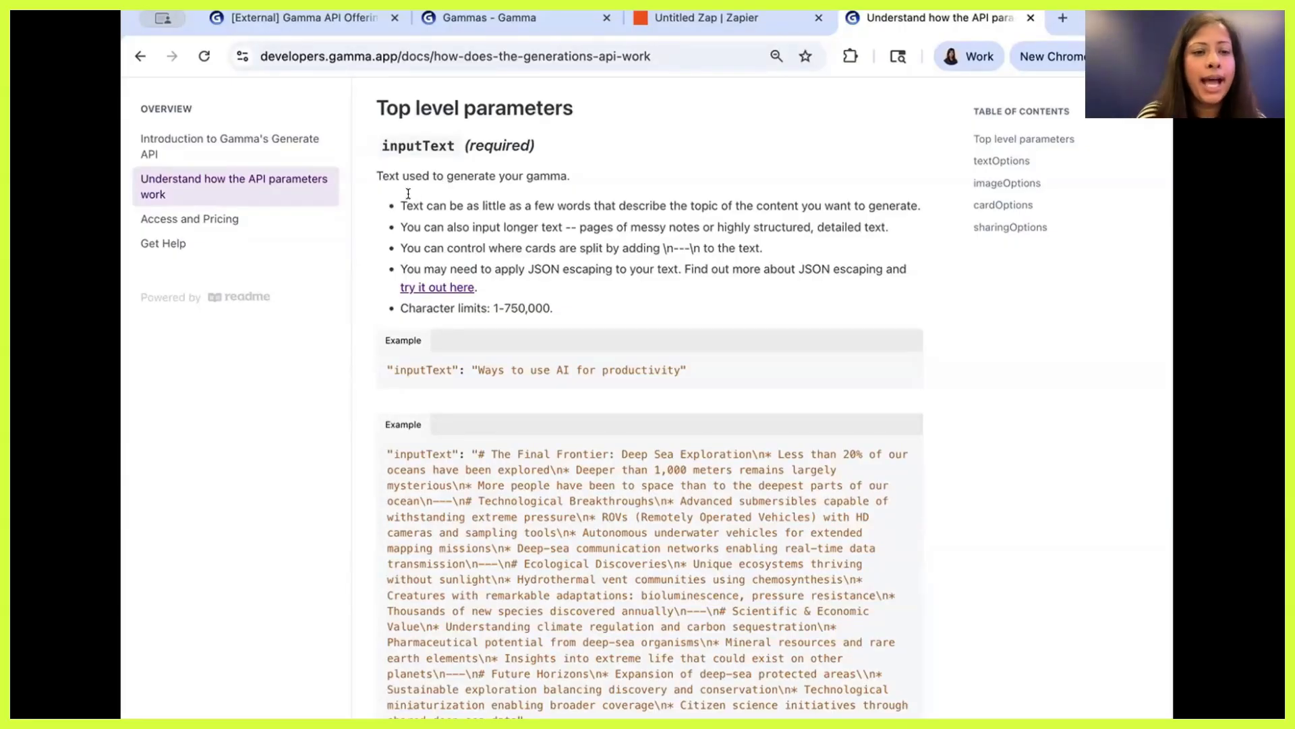
pyautogui.tripleClick(537, 307)
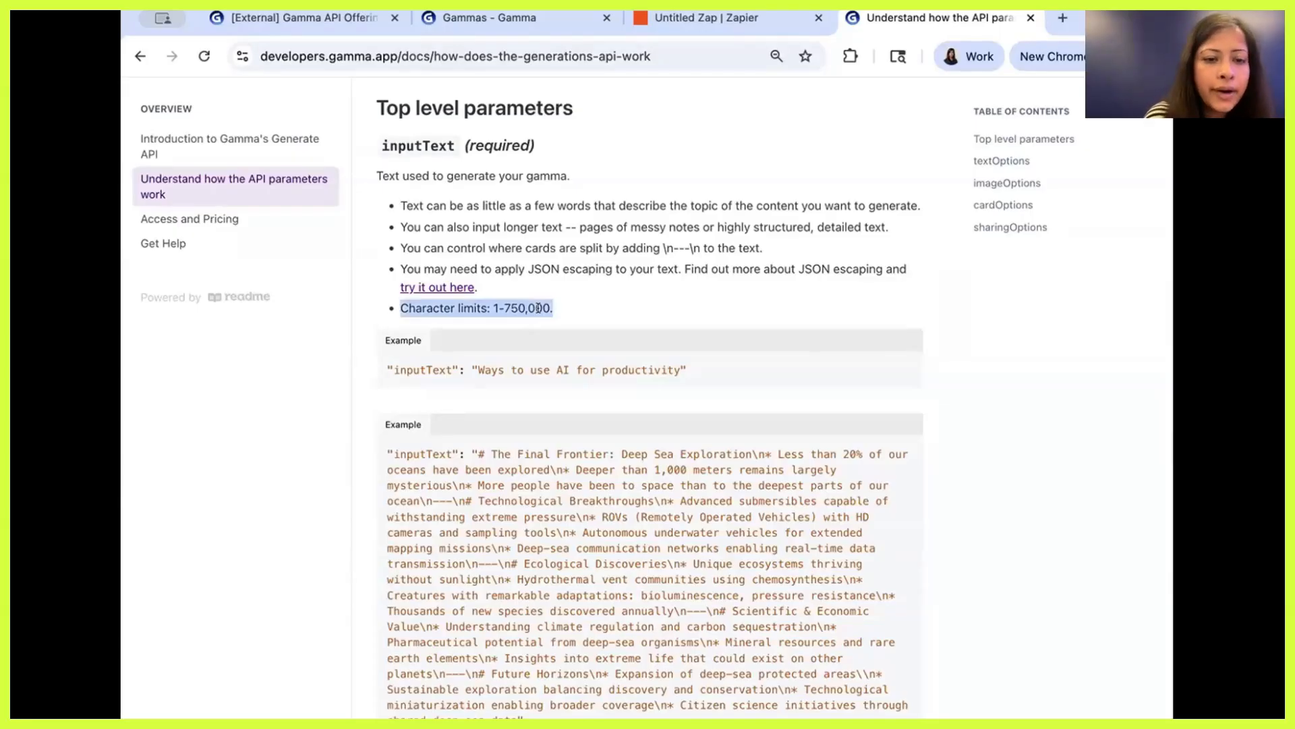
pyautogui.doubleClick(580, 248)
pyautogui.doubleClick(579, 243)
pyautogui.click(579, 243)
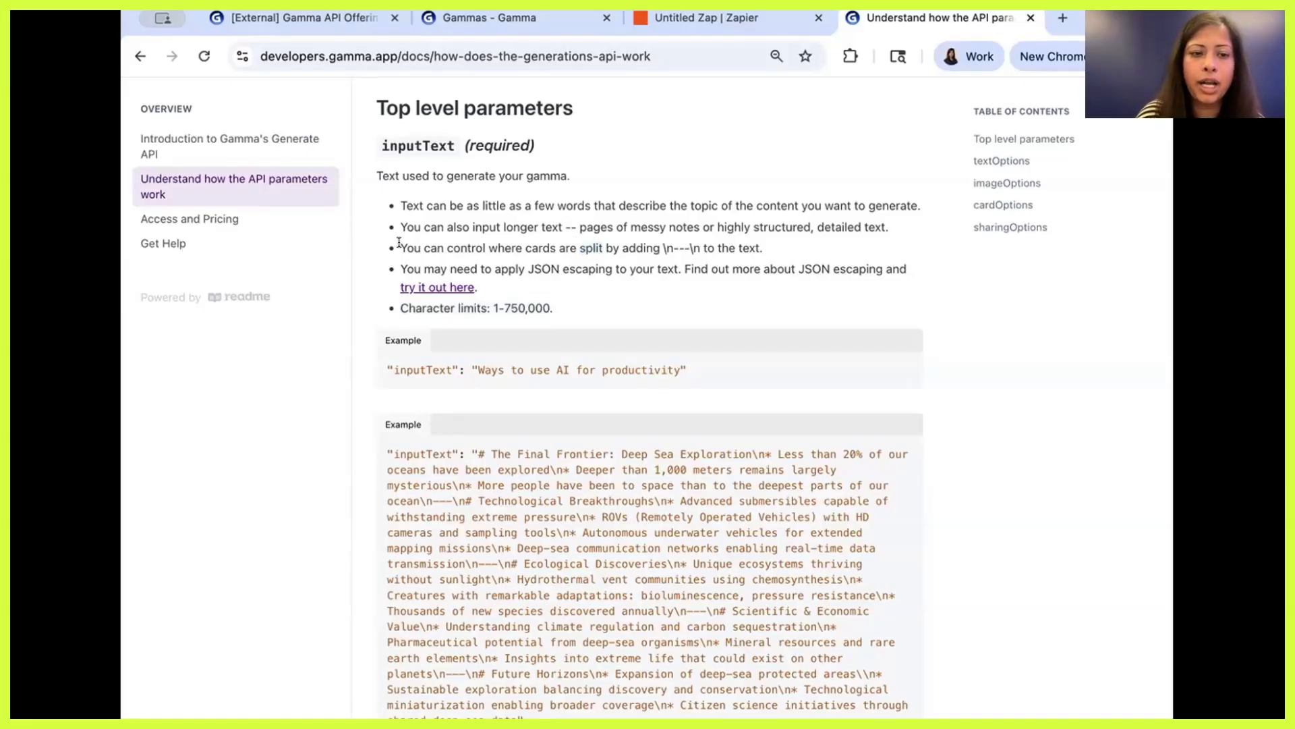
pyautogui.moveTo(400, 243); pyautogui.dragTo(799, 253)
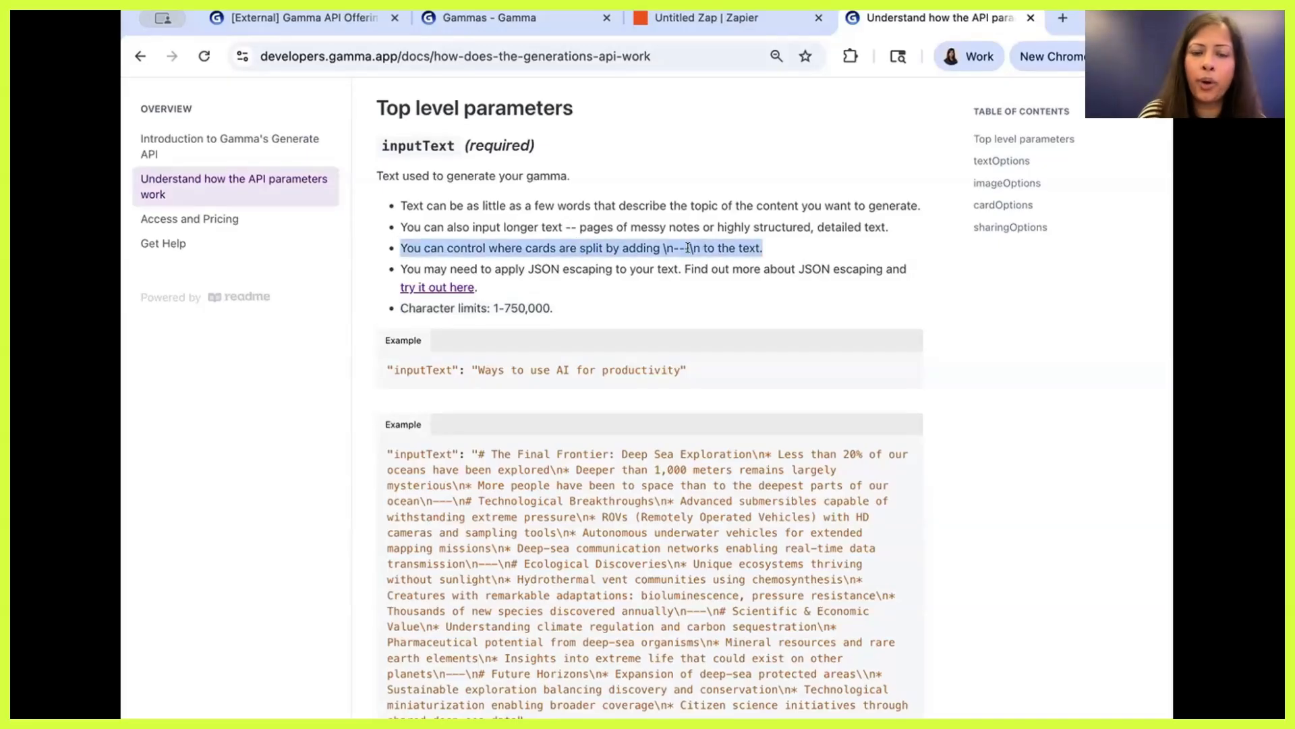
# Review the inputText examples and the textMode, format, themeName and numCards parameters, including the card limits for Pro and Ultra users
pyautogui.scroll(-3, 607, 283)
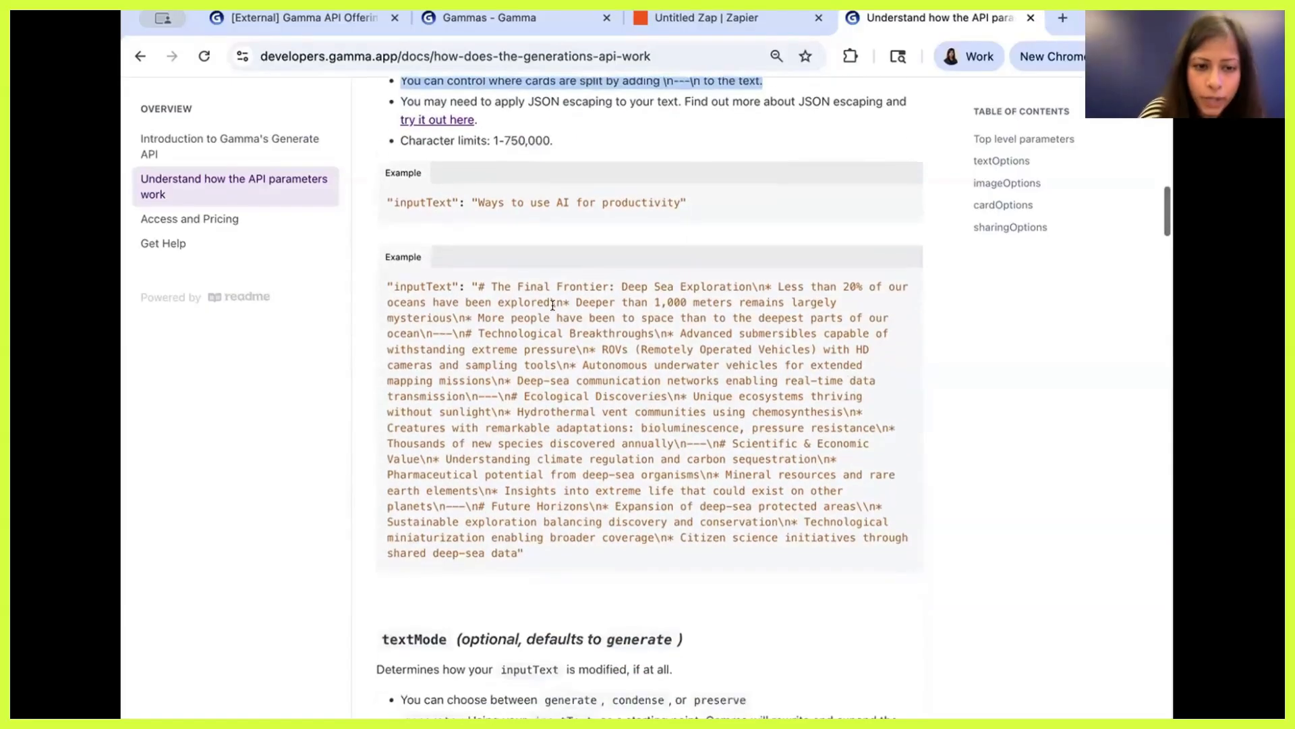
pyautogui.scroll(-8, 579, 497)
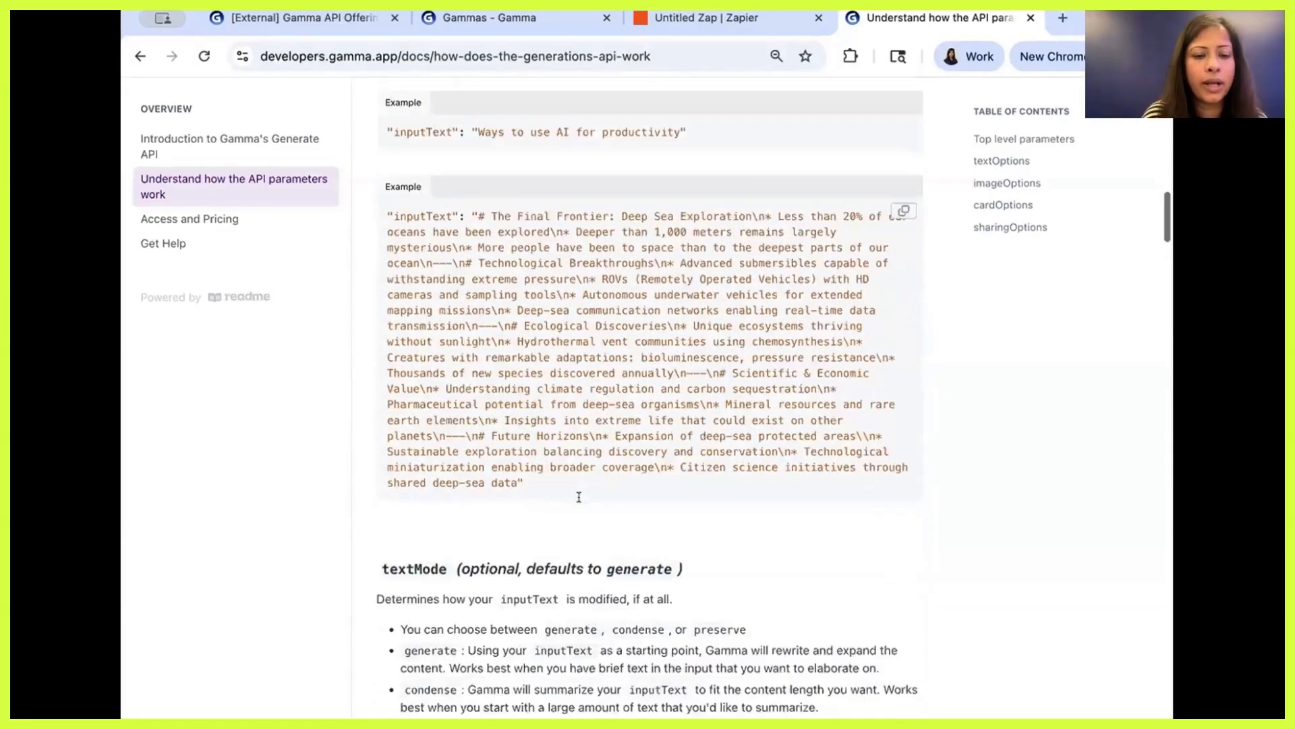
pyautogui.scroll(-4, 513, 433)
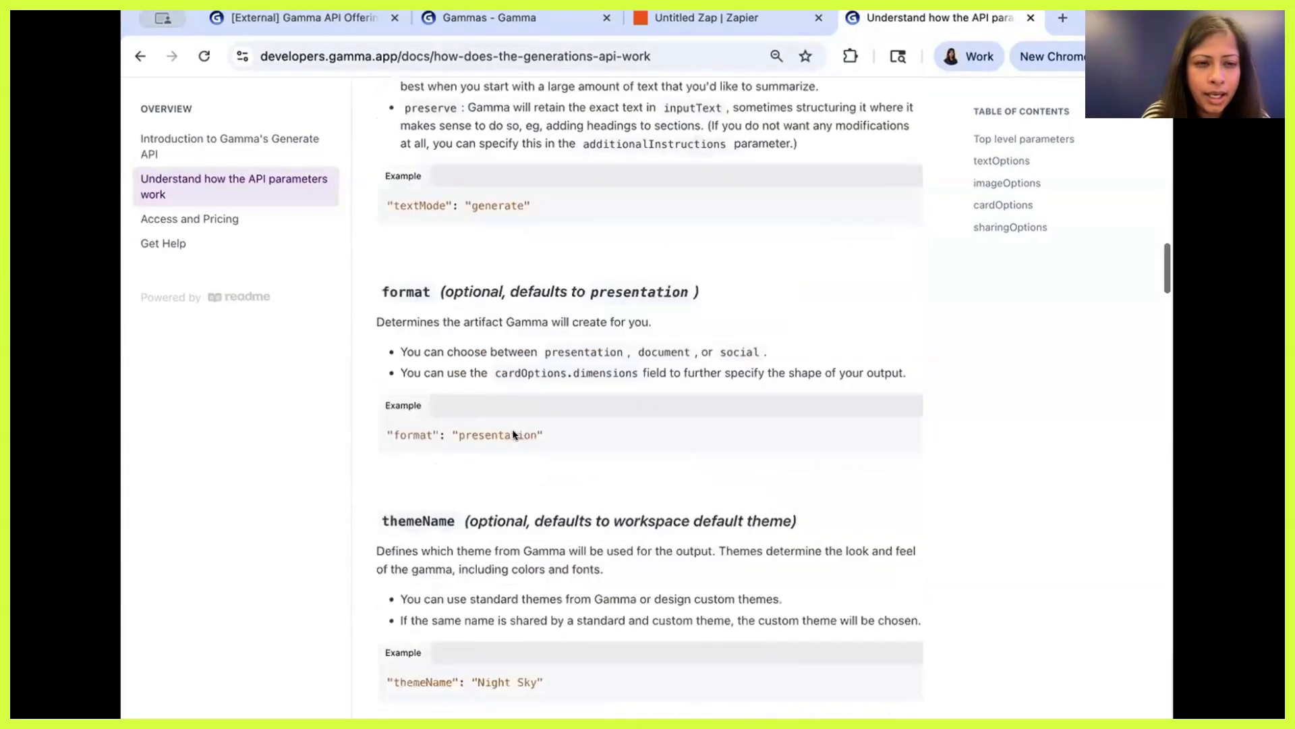
pyautogui.scroll(-6, 512, 427)
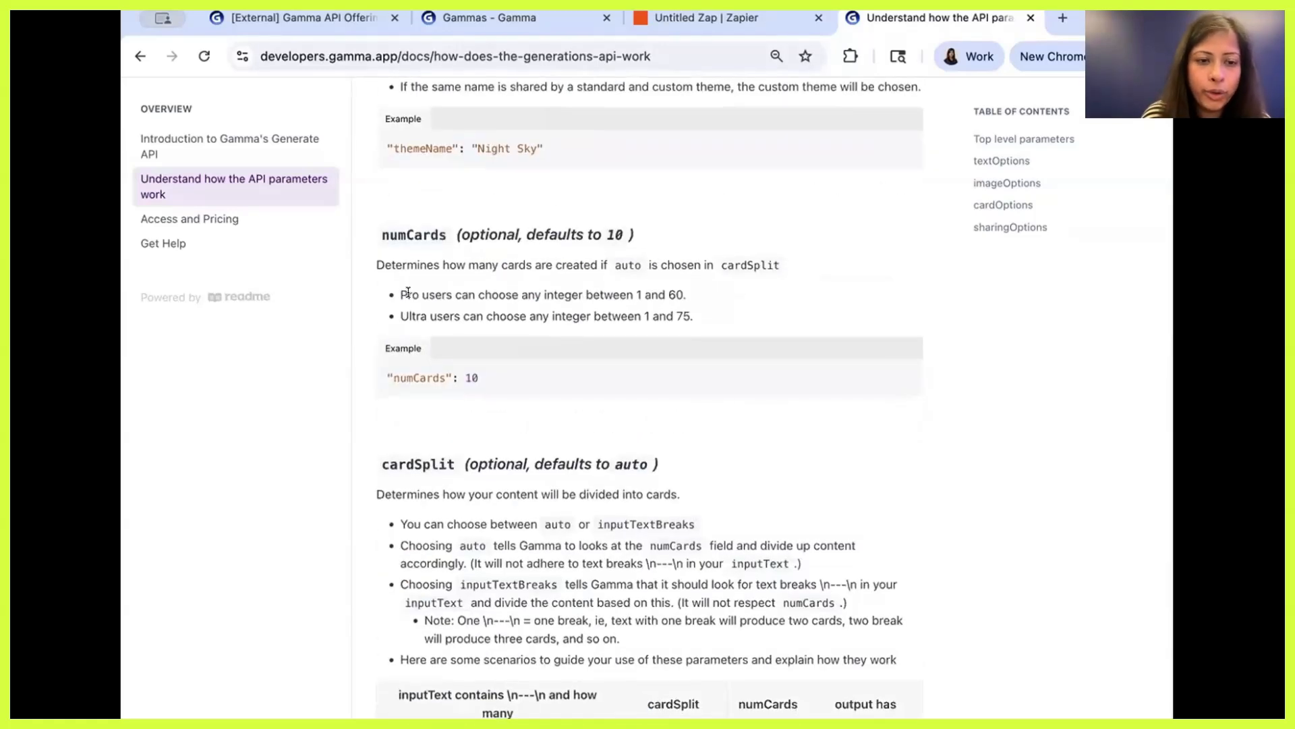
pyautogui.doubleClick(408, 292)
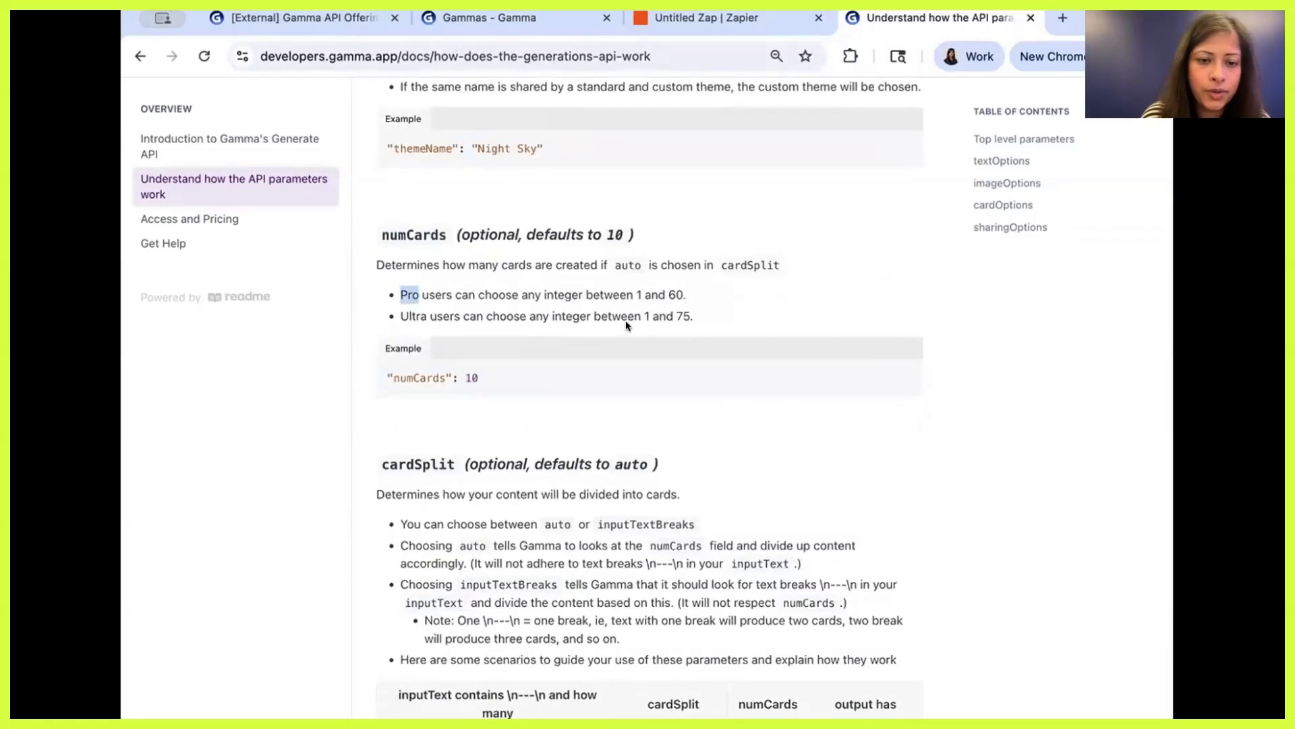
pyautogui.click(702, 323)
# Read through the cardSplit scenarios and the additionalInstructions, exportAs and textOptions parameters
pyautogui.scroll(-3, 615, 536)
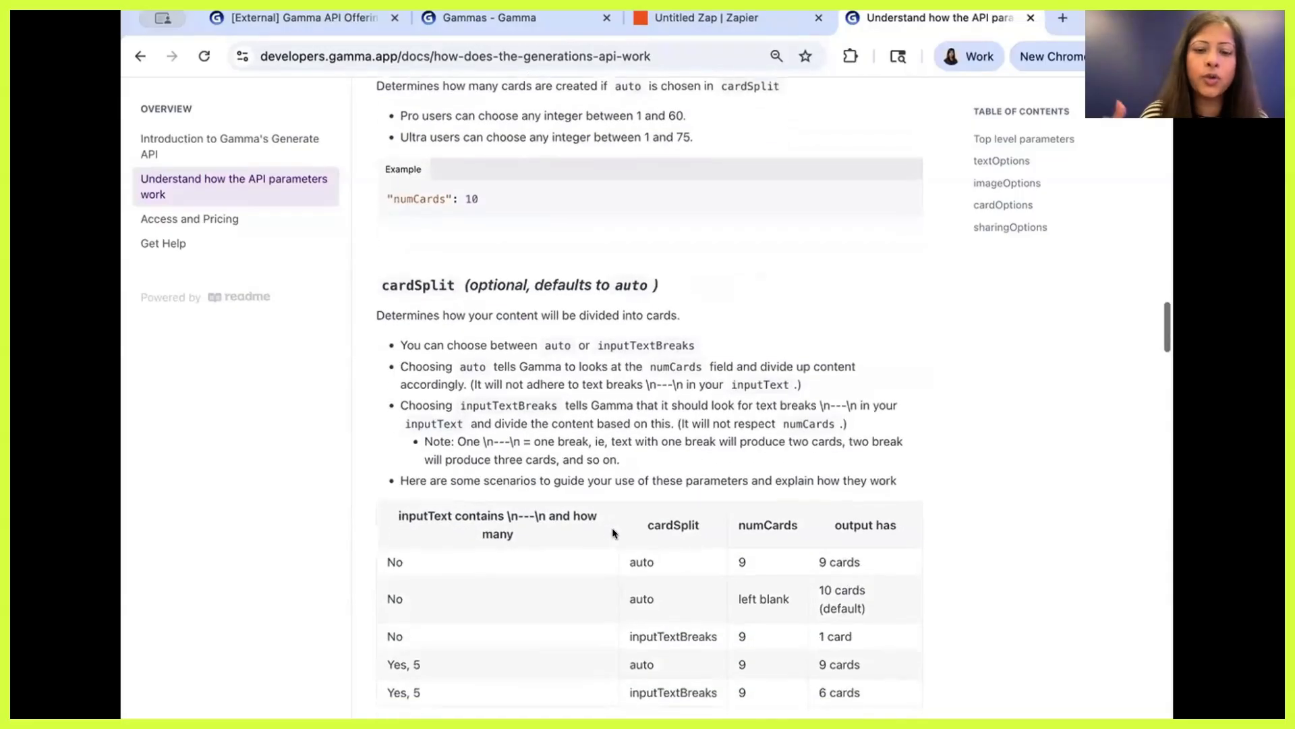
pyautogui.scroll(-9, 613, 533)
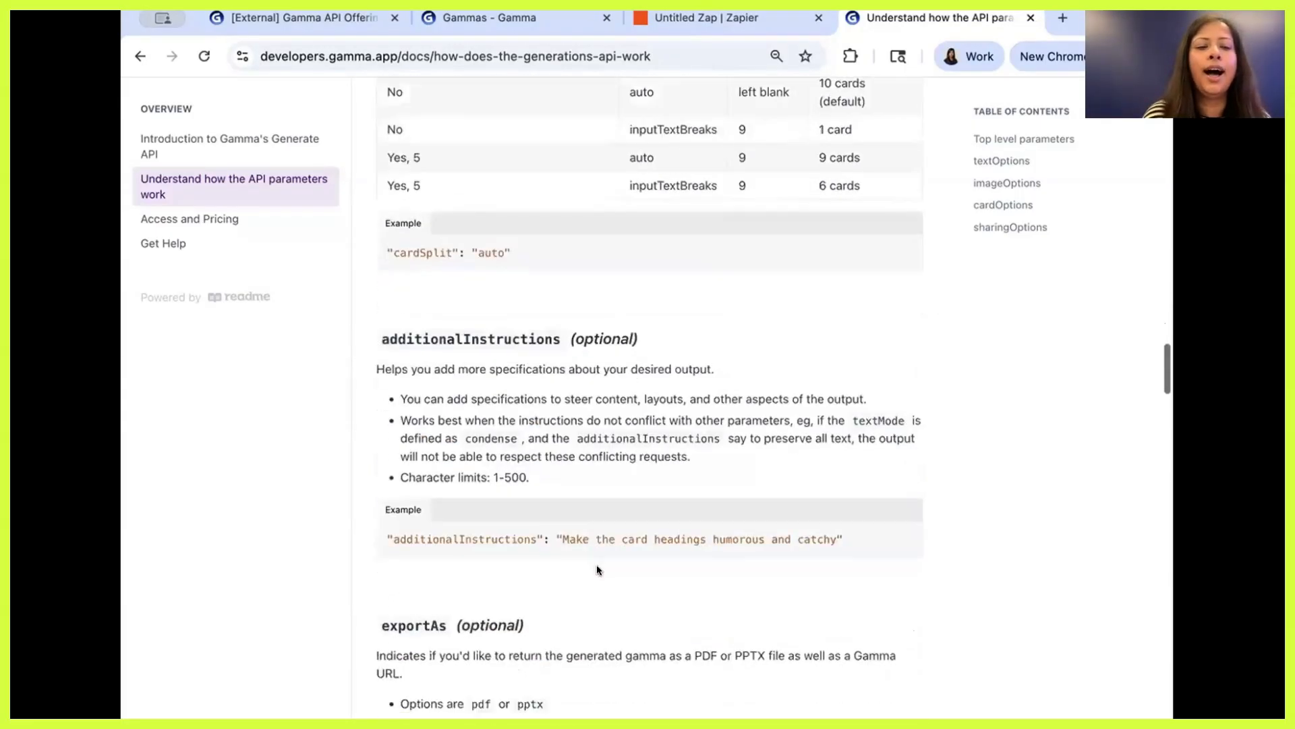
pyautogui.scroll(-8, 597, 566)
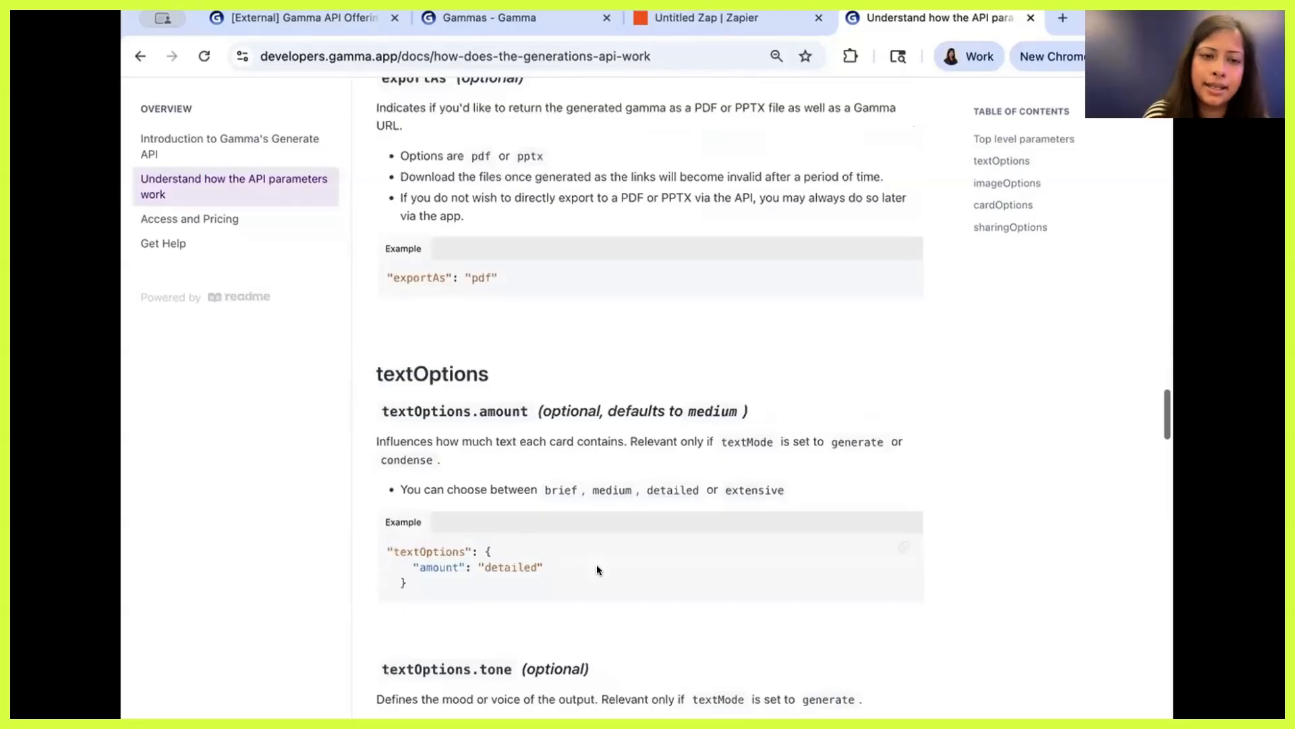
pyautogui.scroll(-8, 597, 565)
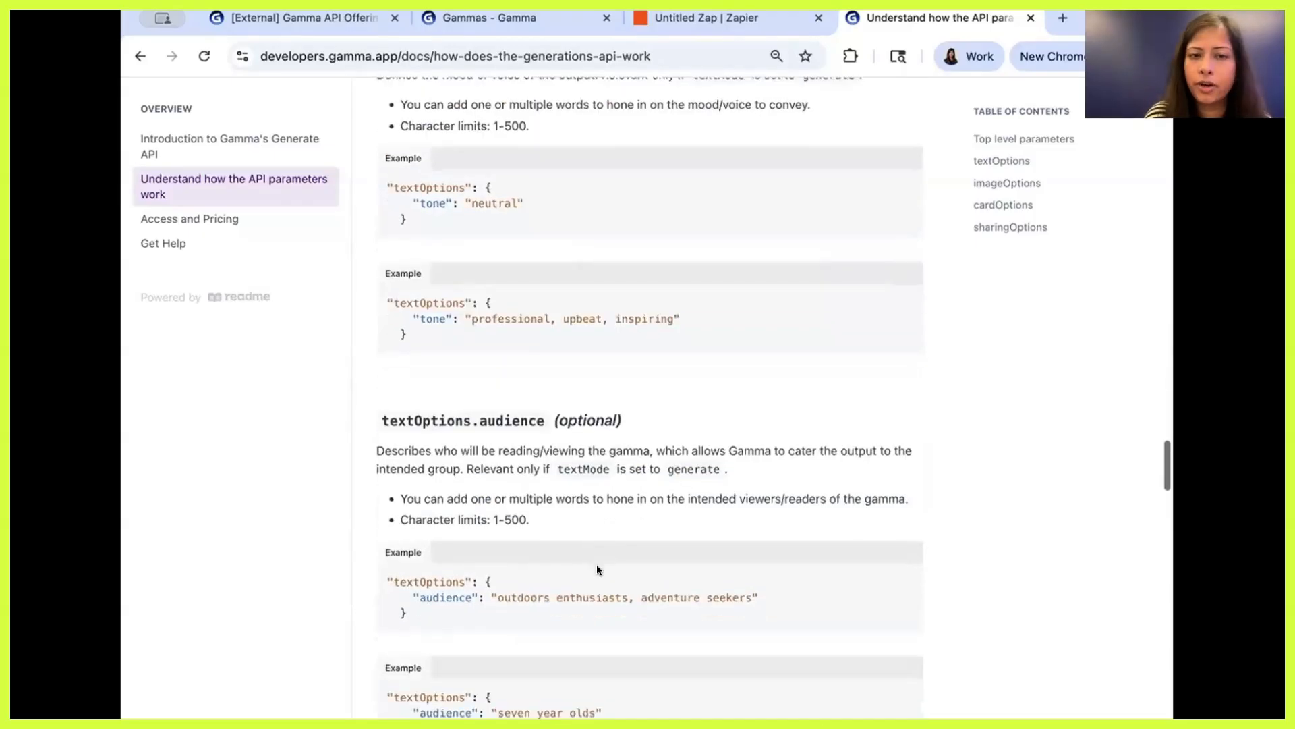
# Switch to Gamma, reload the list of gammas and open the API-generated presentation "The Blue Planet's Watery Domain"
pyautogui.click(515, 25)
pyautogui.click(203, 56)
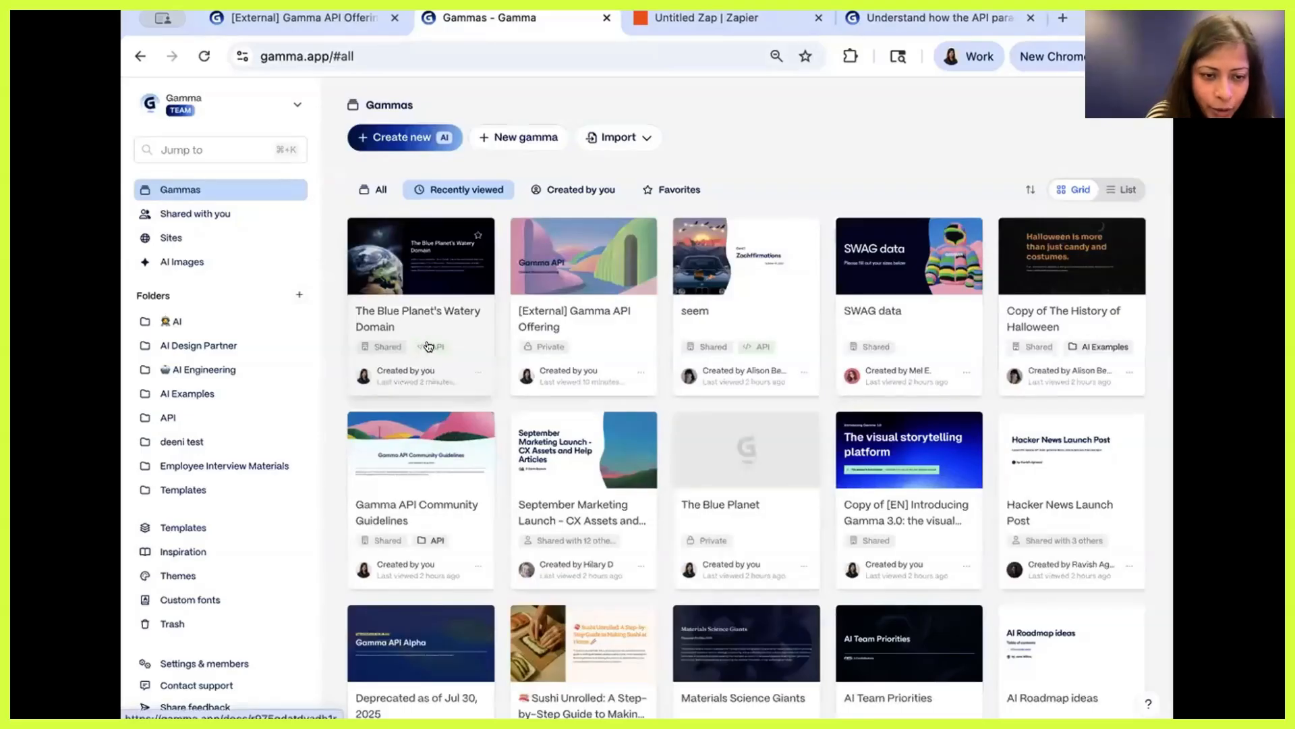
pyautogui.scroll(5, 428, 346)
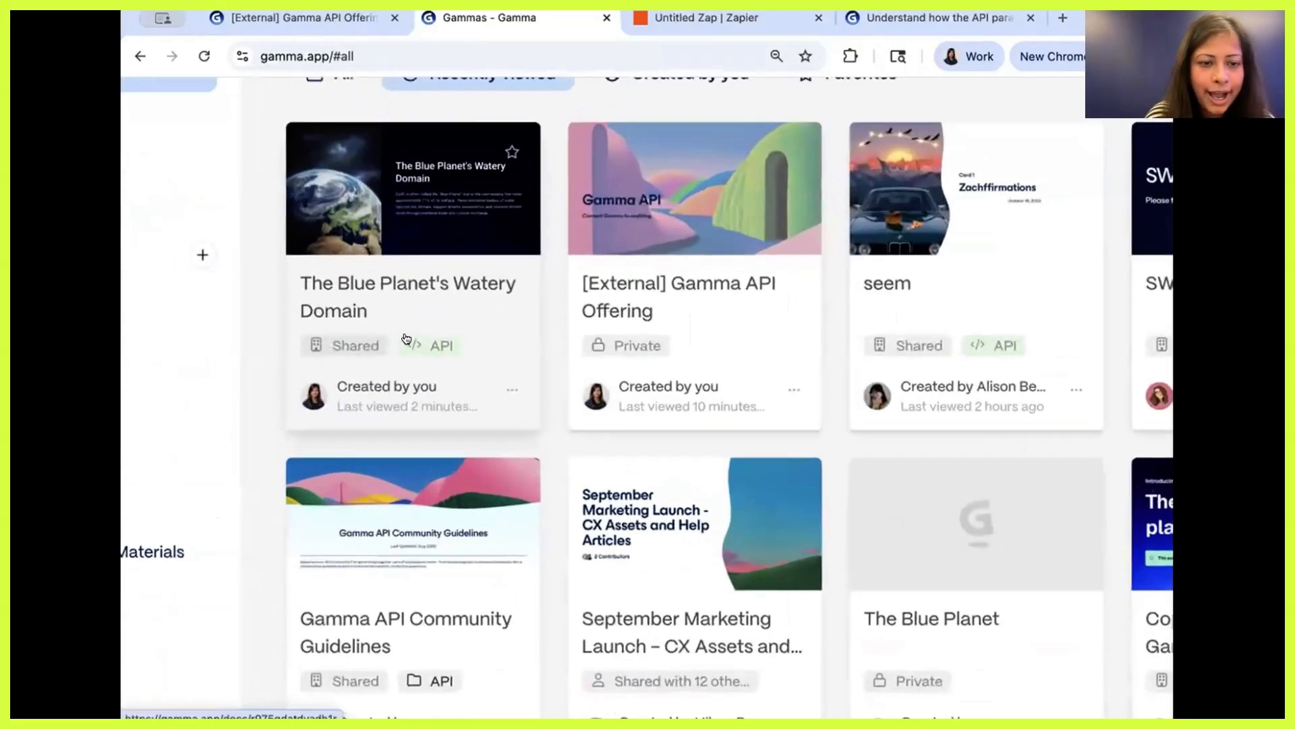
pyautogui.click(421, 302)
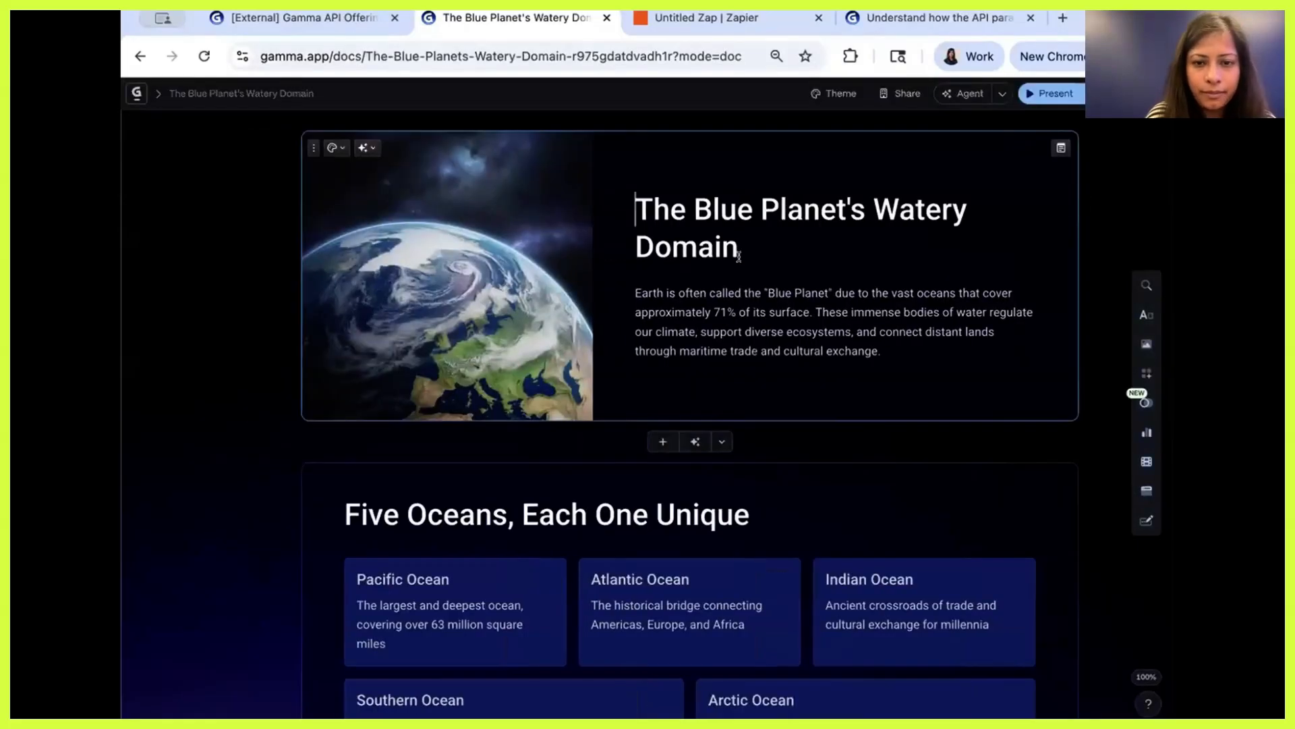
# Look through all cards of the generated presentation from first to last, and return to the Zap in the Zapier editor
pyautogui.scroll(-20, 739, 257)
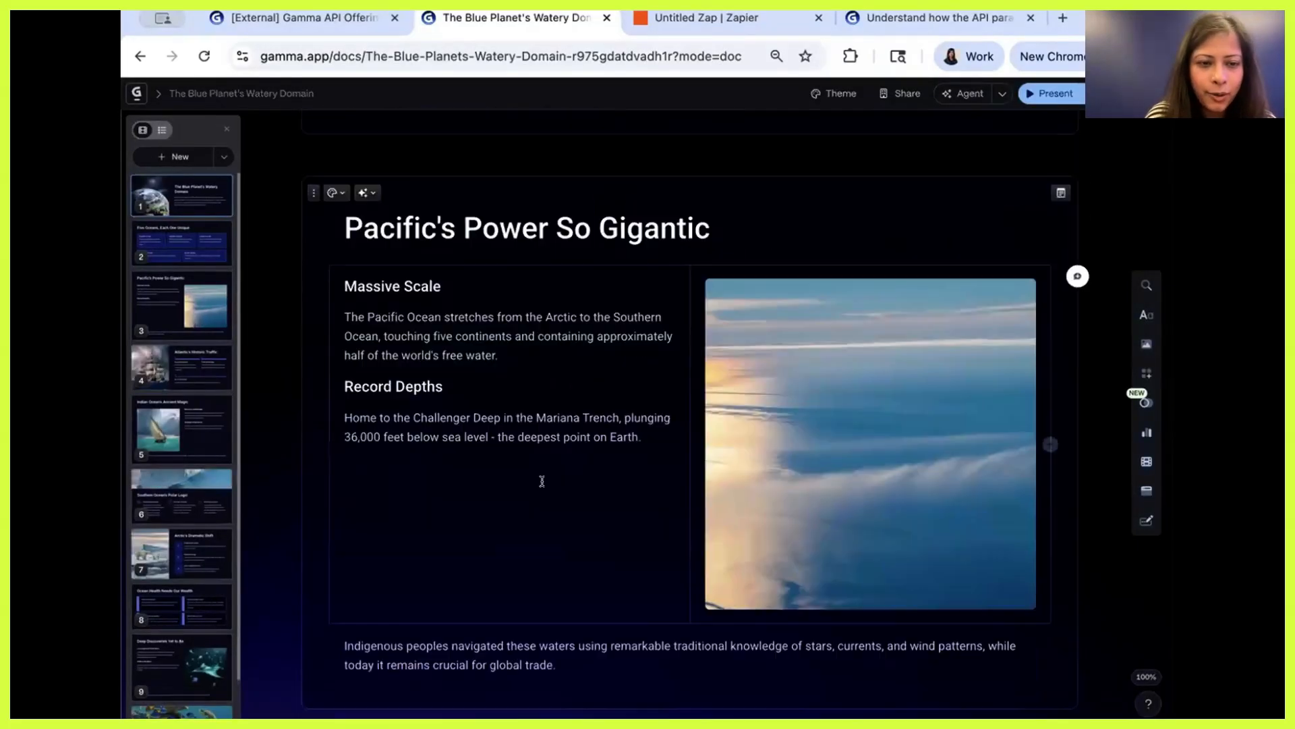
pyautogui.scroll(-15, 542, 481)
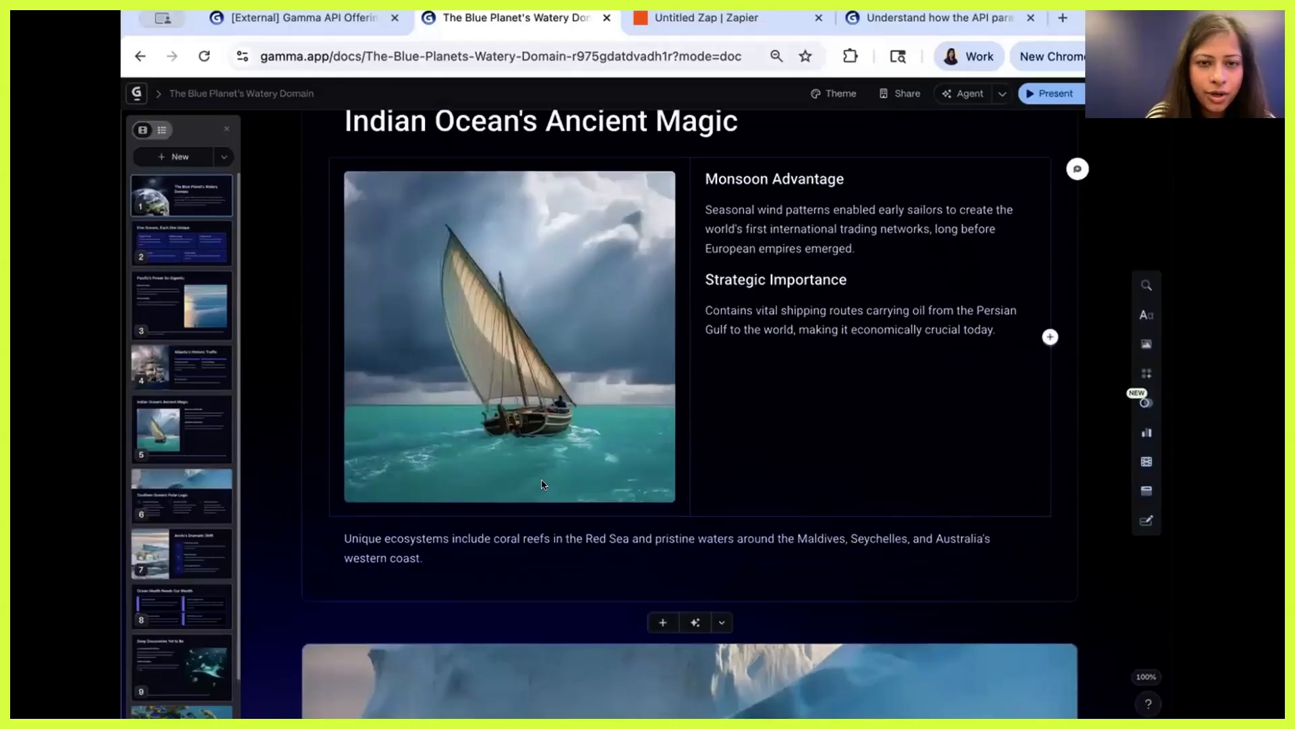
pyautogui.scroll(-20, 542, 485)
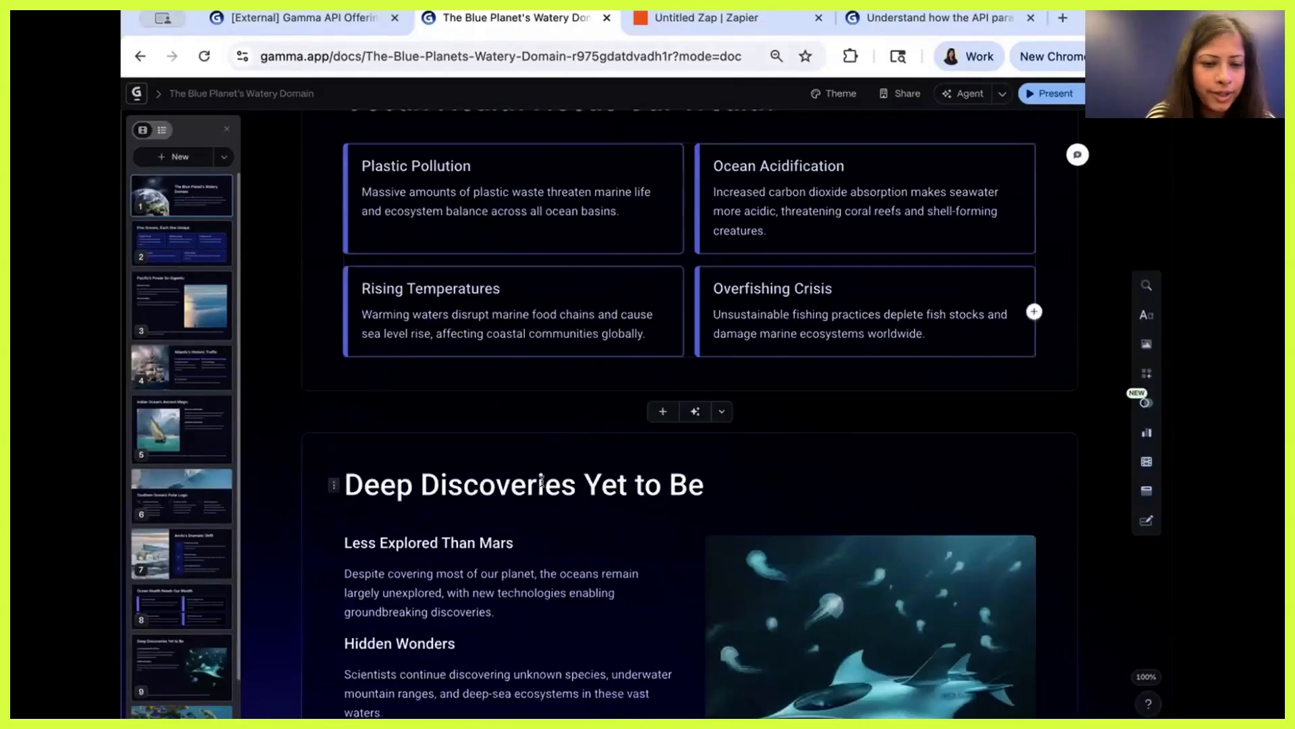
pyautogui.scroll(-8, 542, 481)
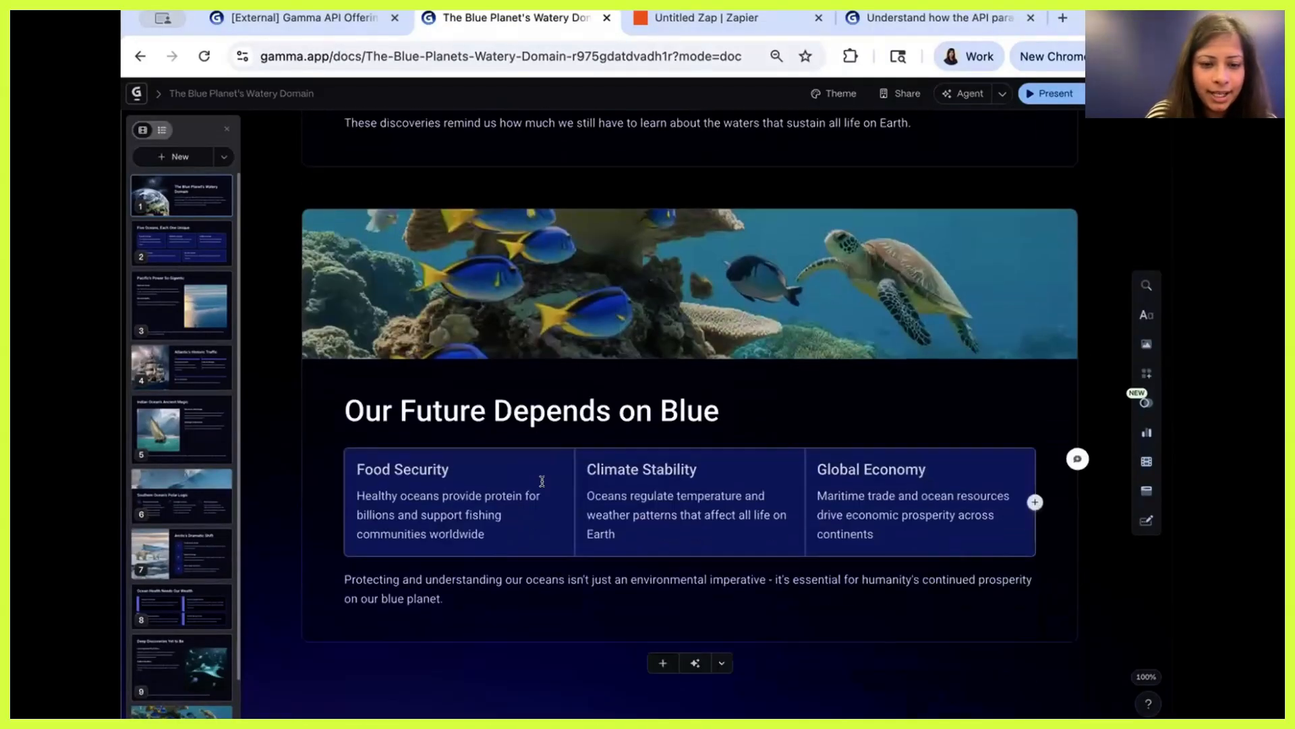
pyautogui.scroll(20, 542, 481)
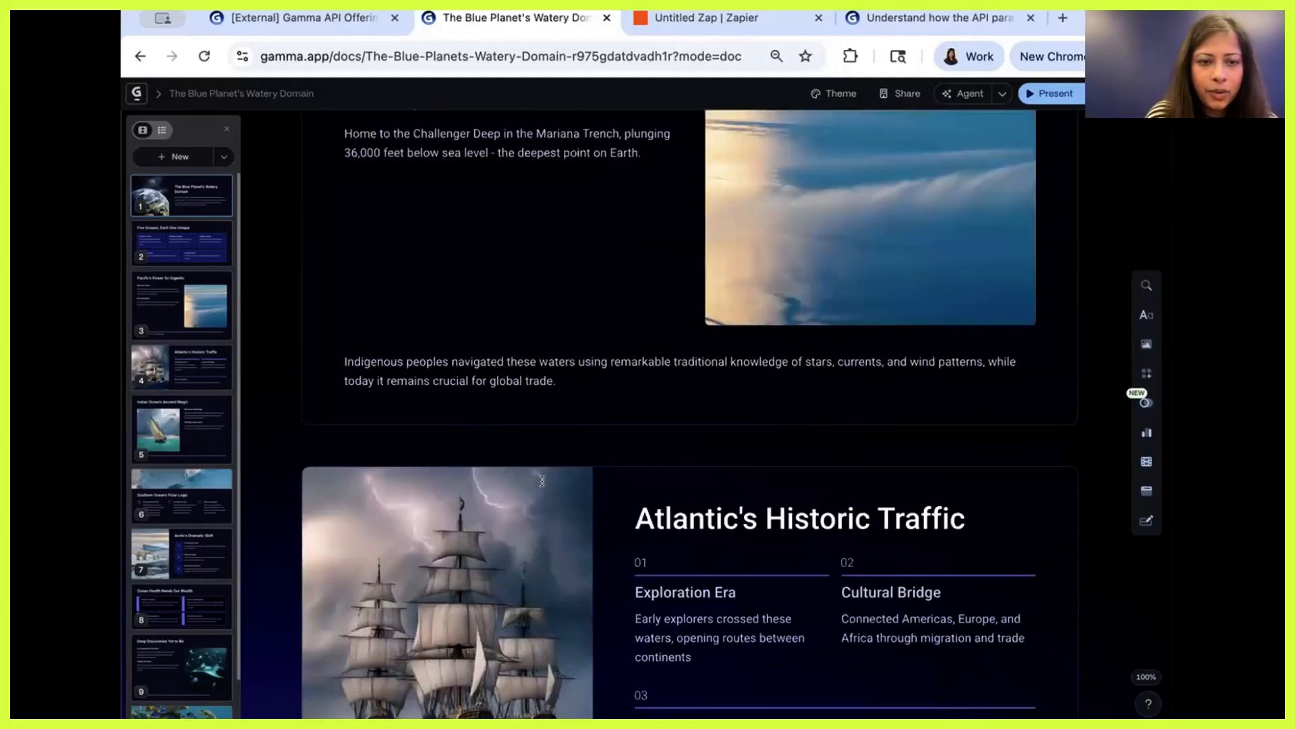
pyautogui.scroll(4, 275, 339)
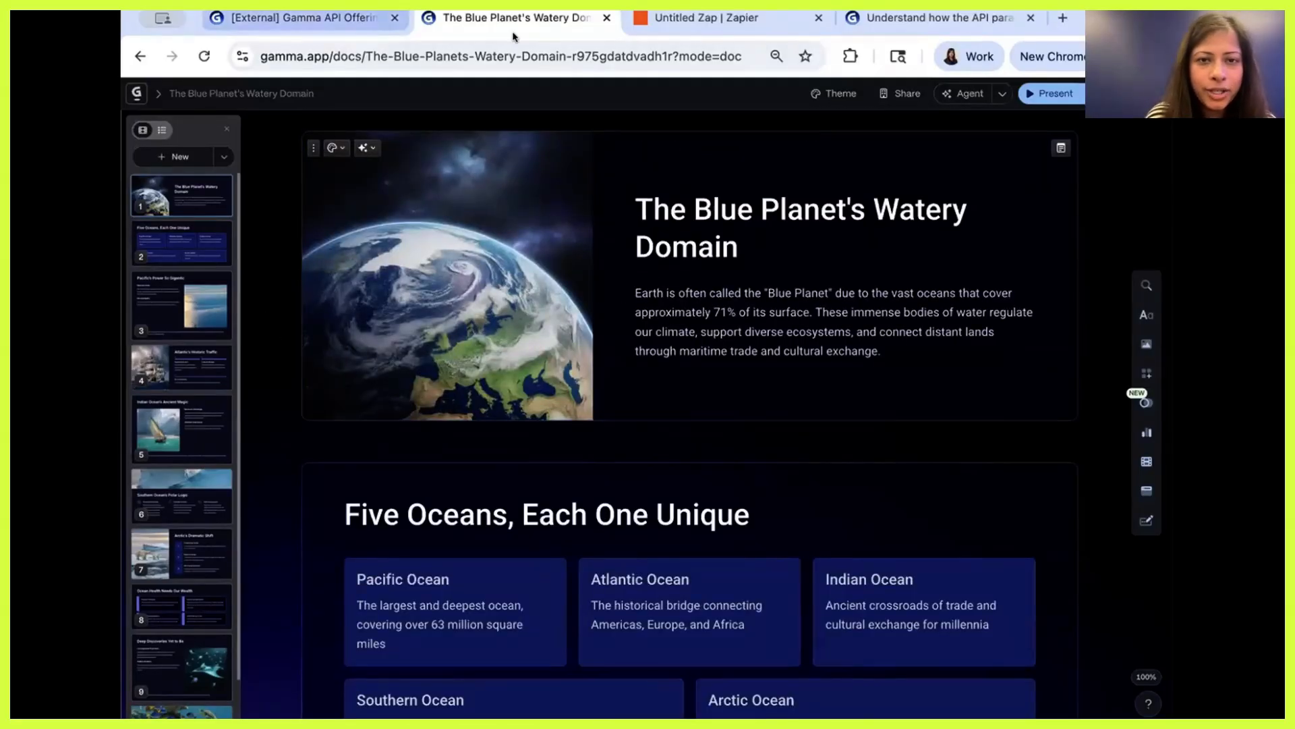
pyautogui.hotkey('ctrl', 'Tab')
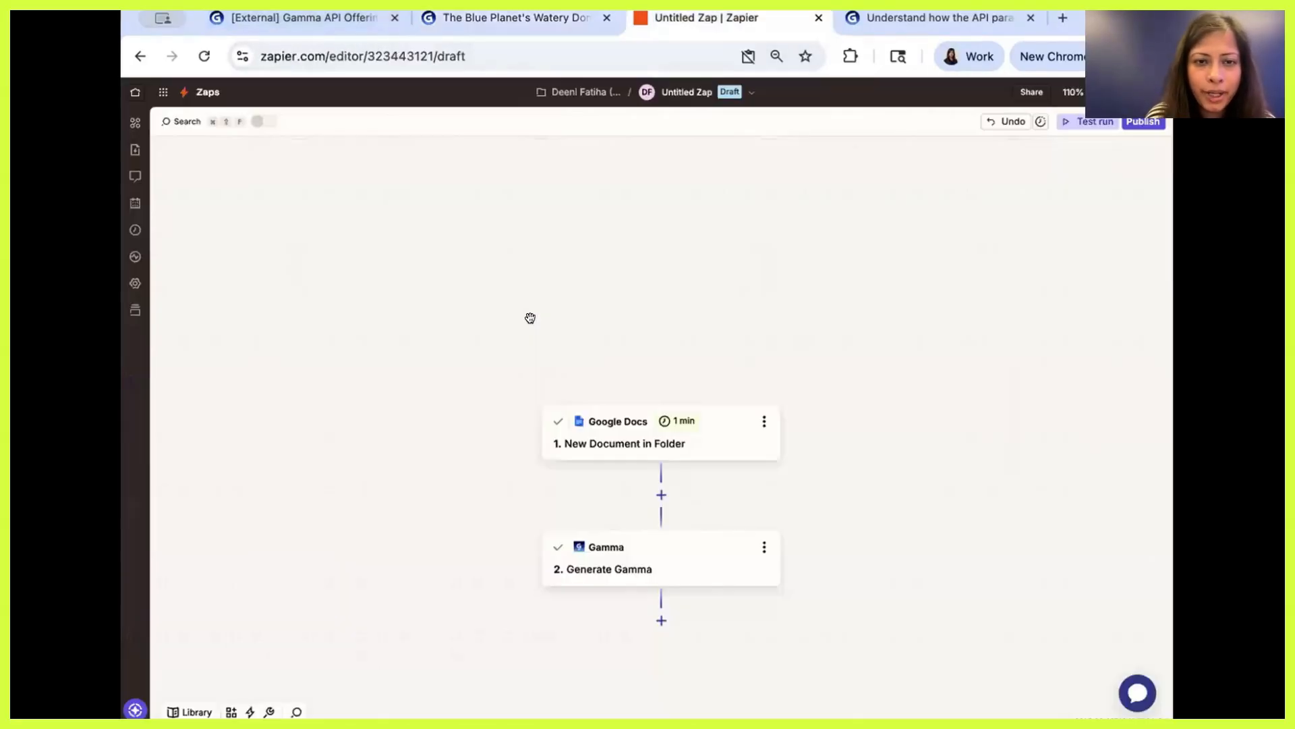